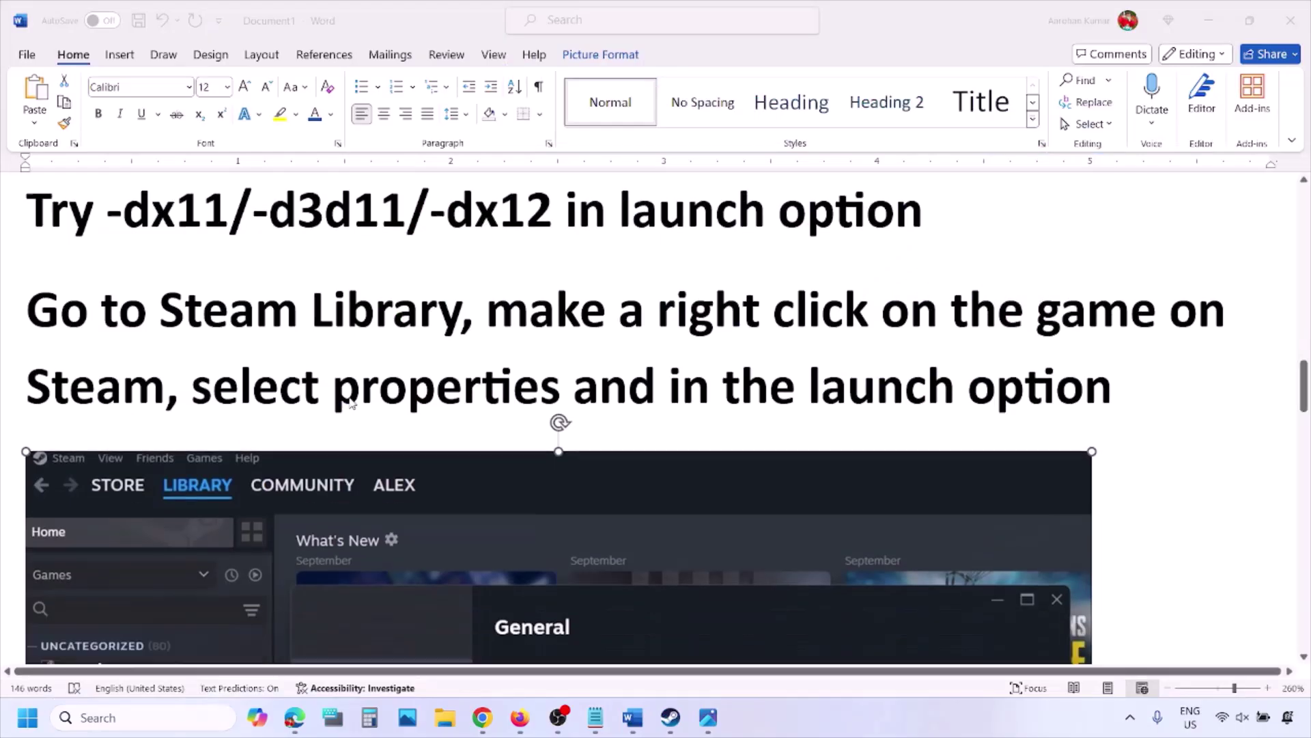
Review the document's Steam launch option instructions and its example pictures for -dx11, -d3d11 and -dx12
scroll(655, 424, down, 2)
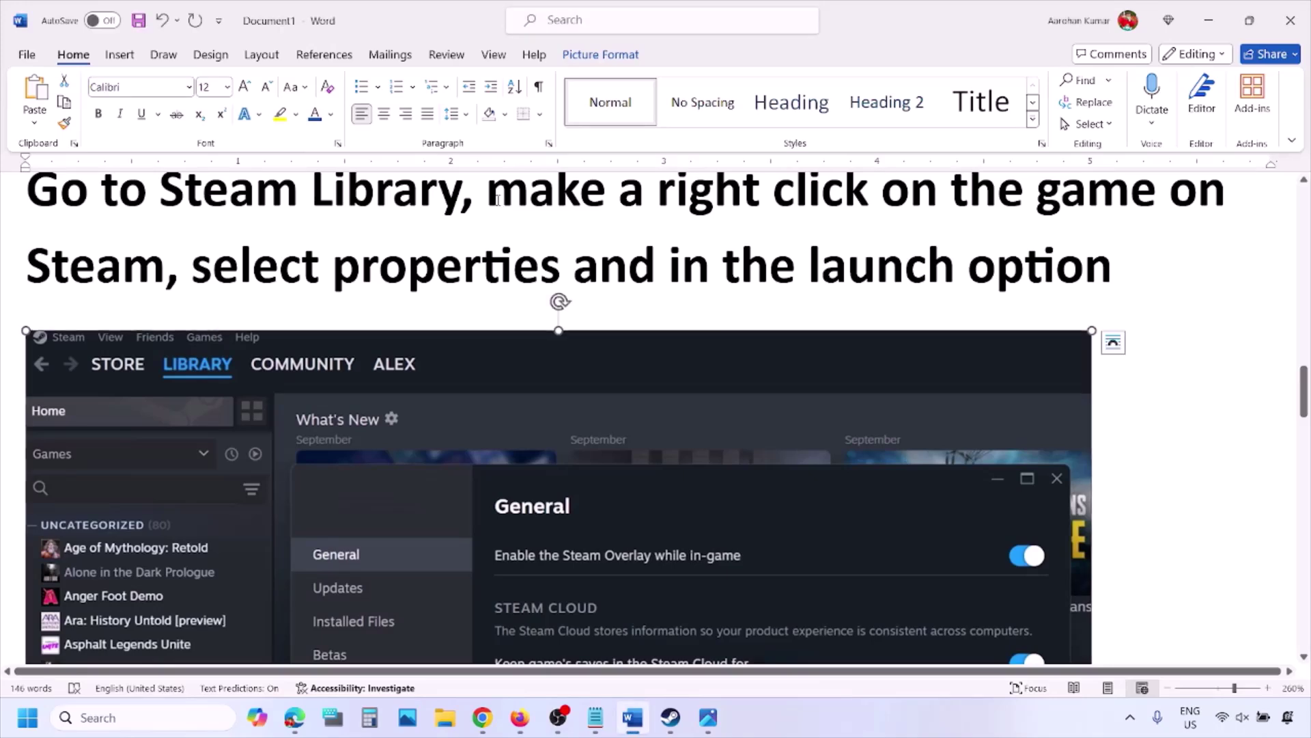
drag(493, 197, 1168, 198)
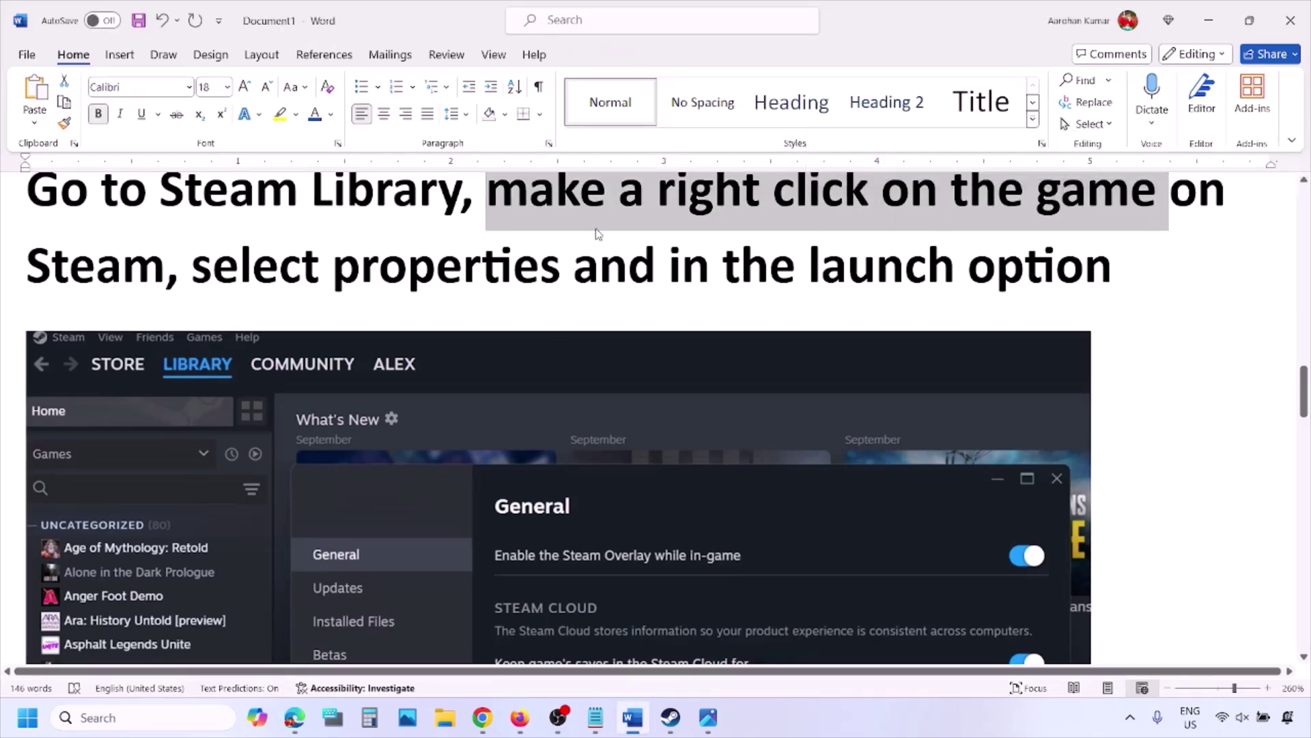
drag(192, 266, 569, 267)
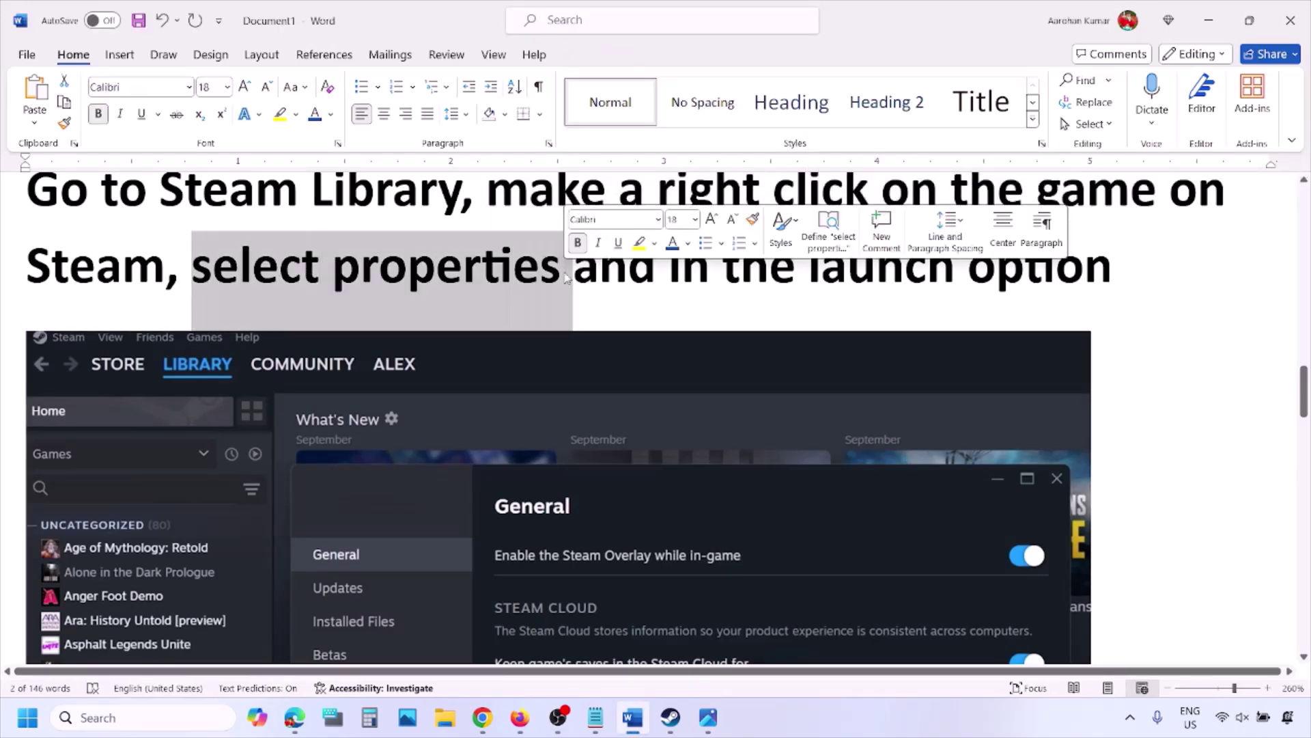
scroll(564, 273, down, 5)
scroll(564, 274, up, 1)
right_click(564, 274)
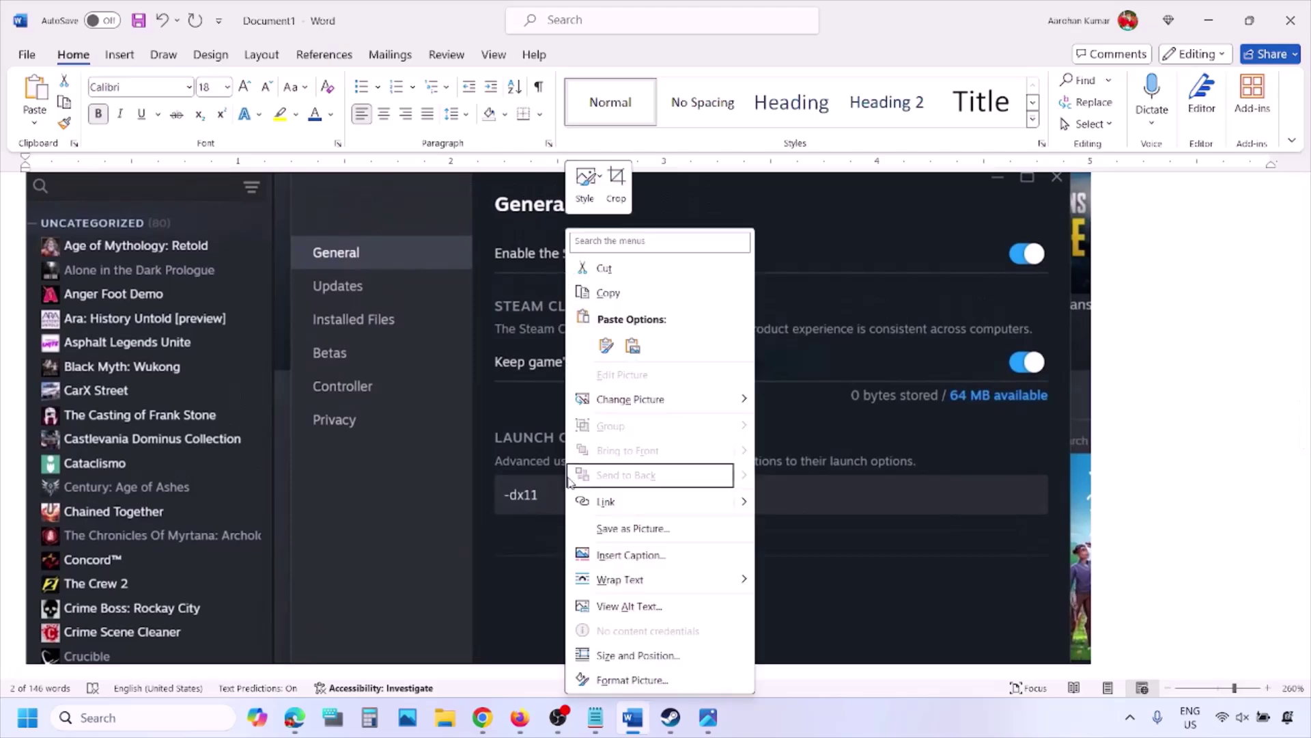
click(517, 495)
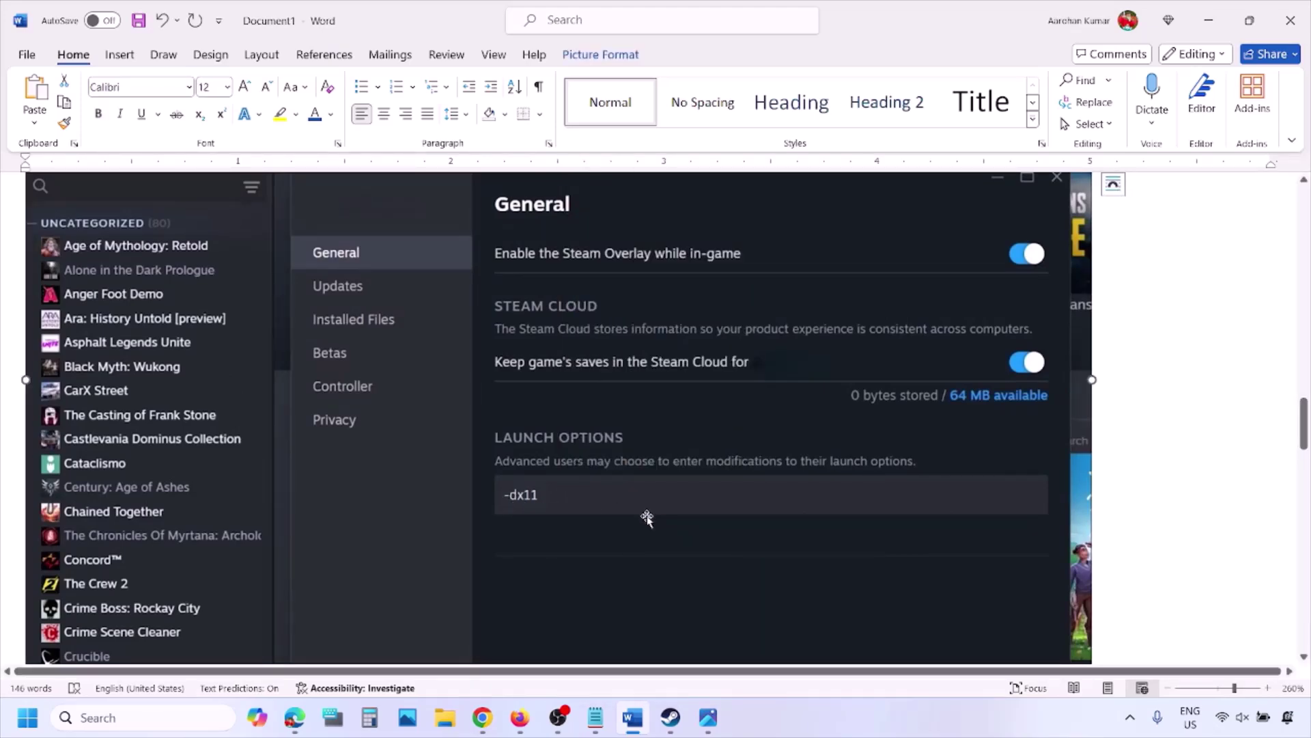
scroll(646, 517, down, 10)
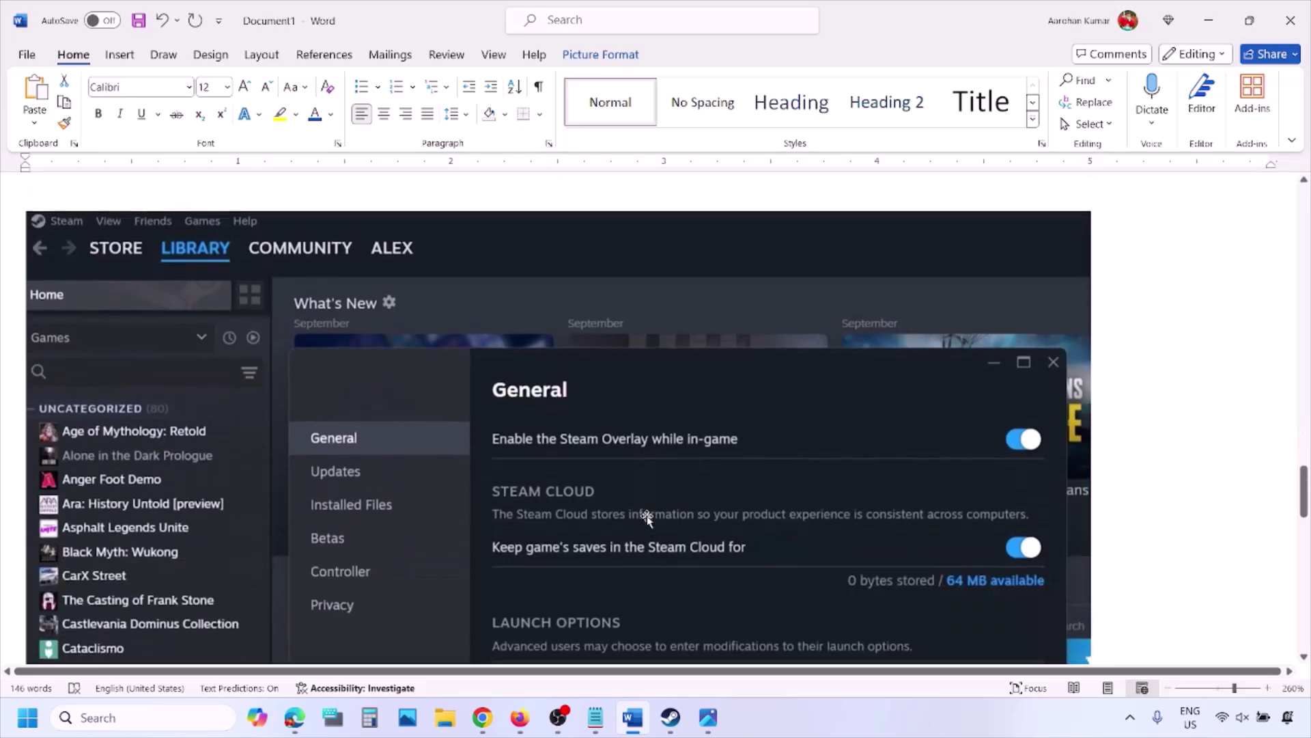
scroll(647, 519, down, 3)
scroll(571, 387, up, 1)
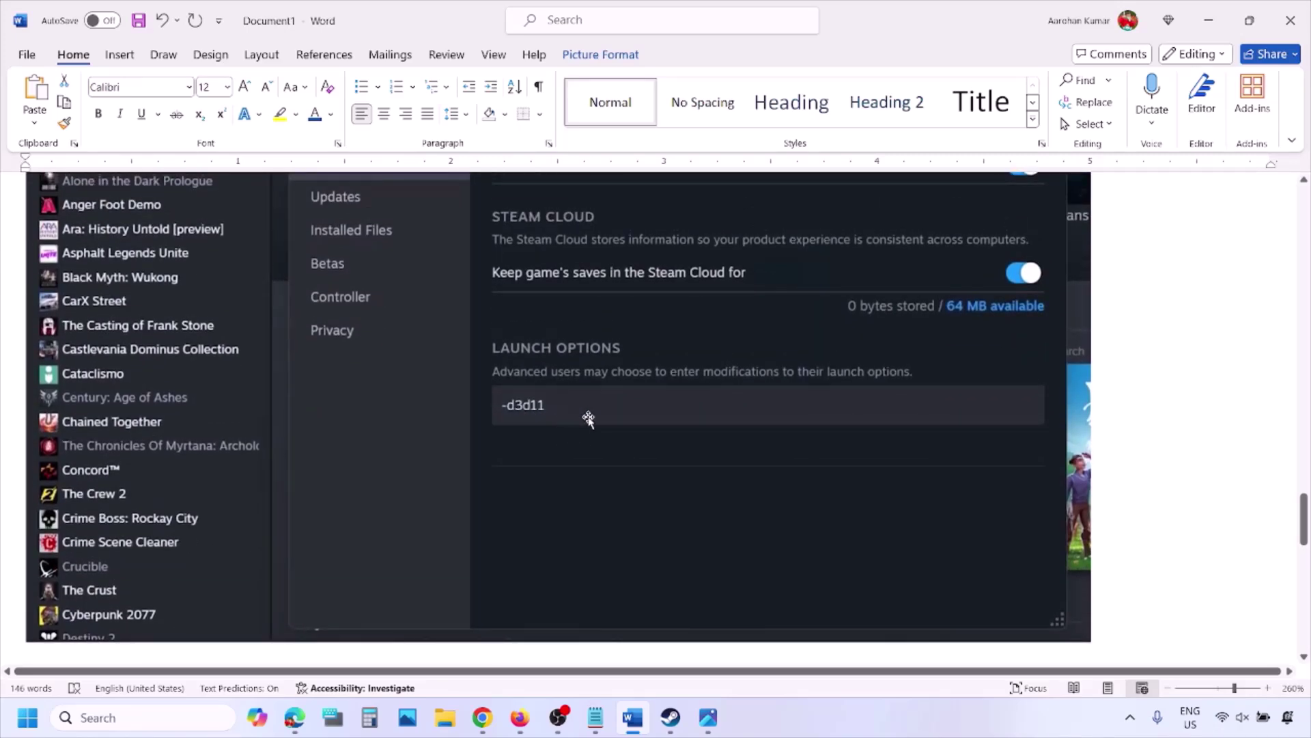
scroll(588, 418, down, 10)
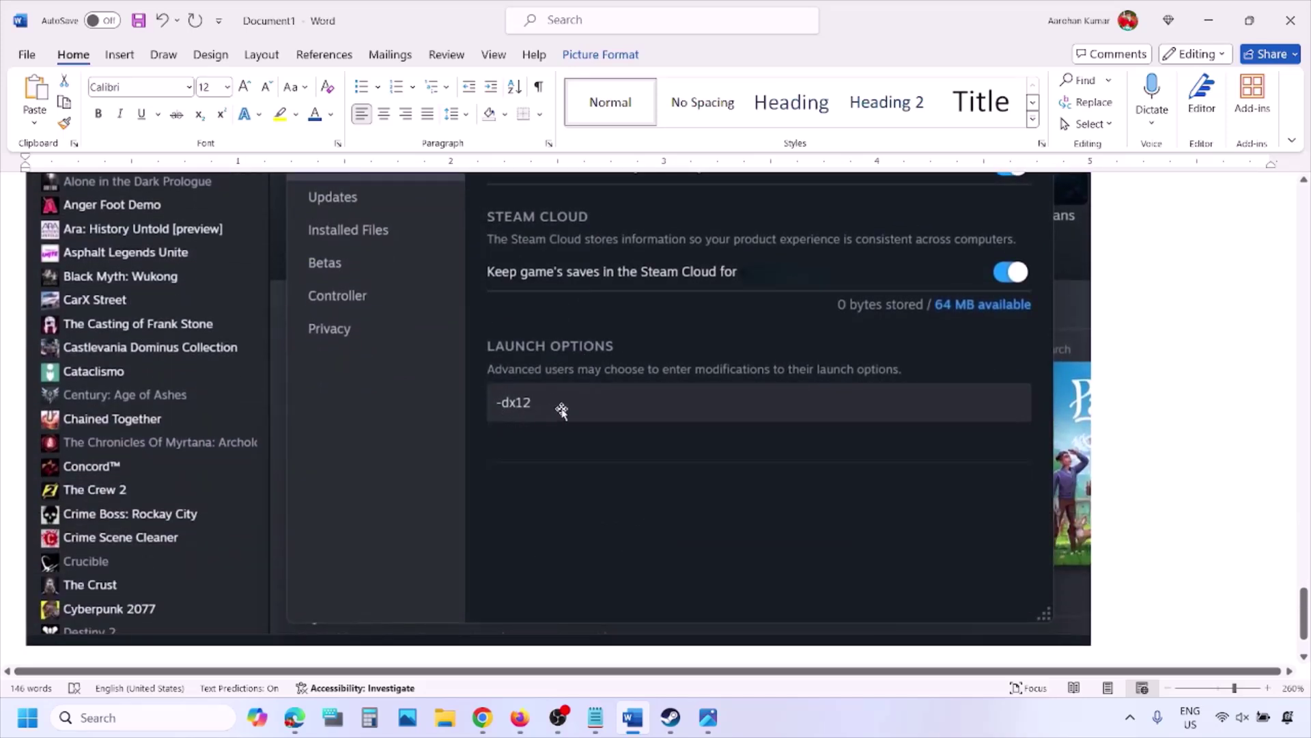
Switch to the Steam library and bring up the Windows power options that include Restart
click(671, 717)
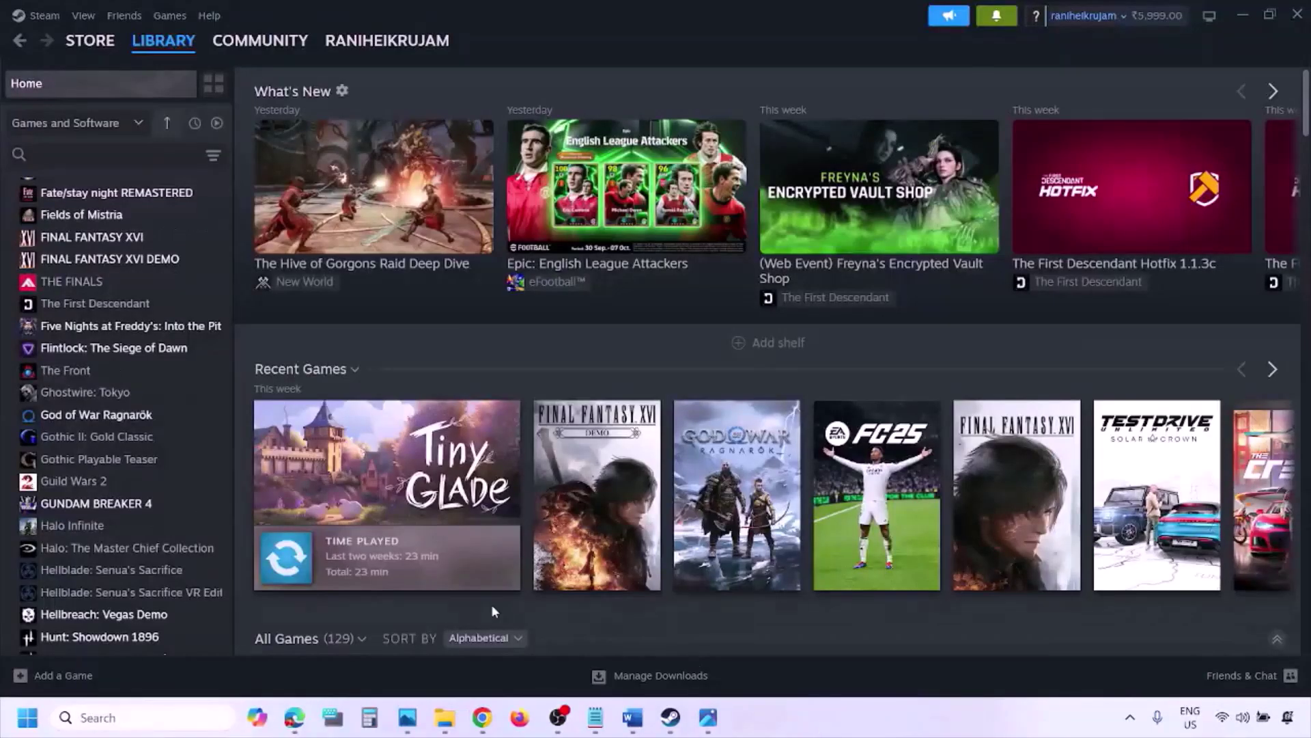
click(27, 717)
click(496, 658)
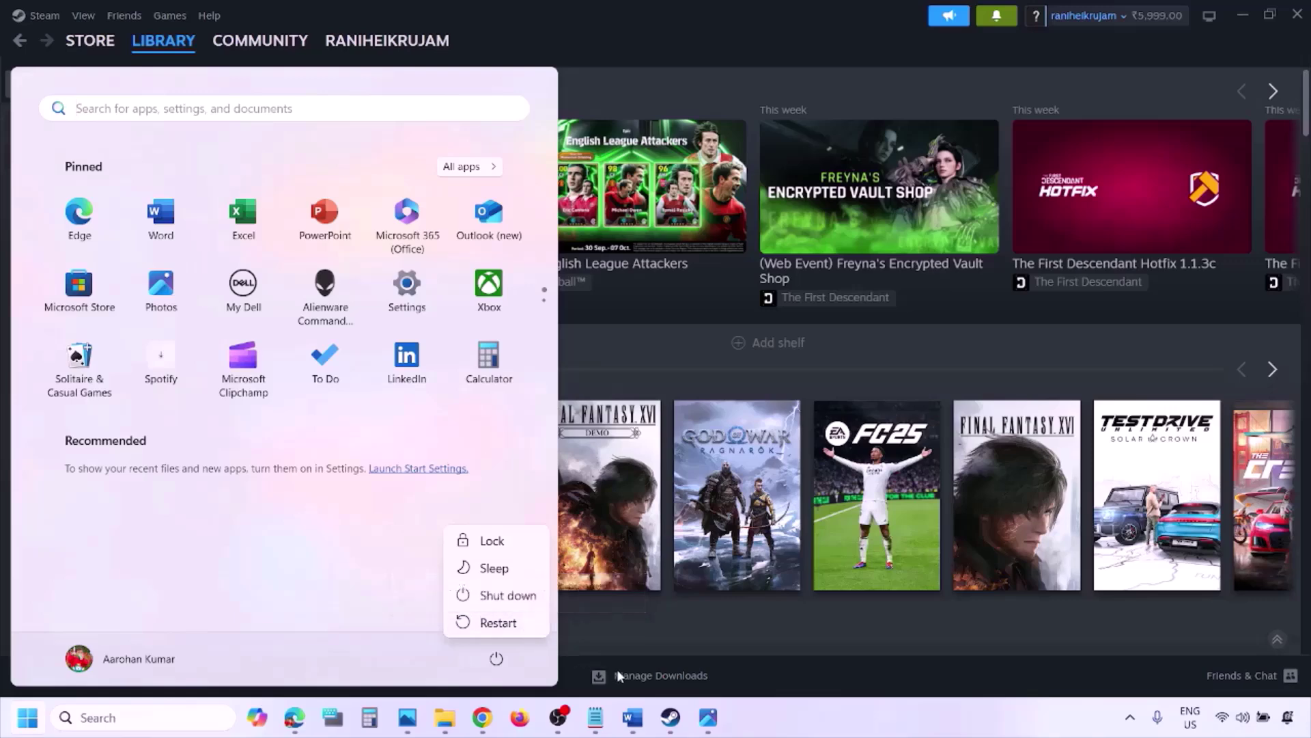
Switch to the Word troubleshooting document and highlight the Step 2 text about running the game as an administrator
click(635, 720)
click(635, 720)
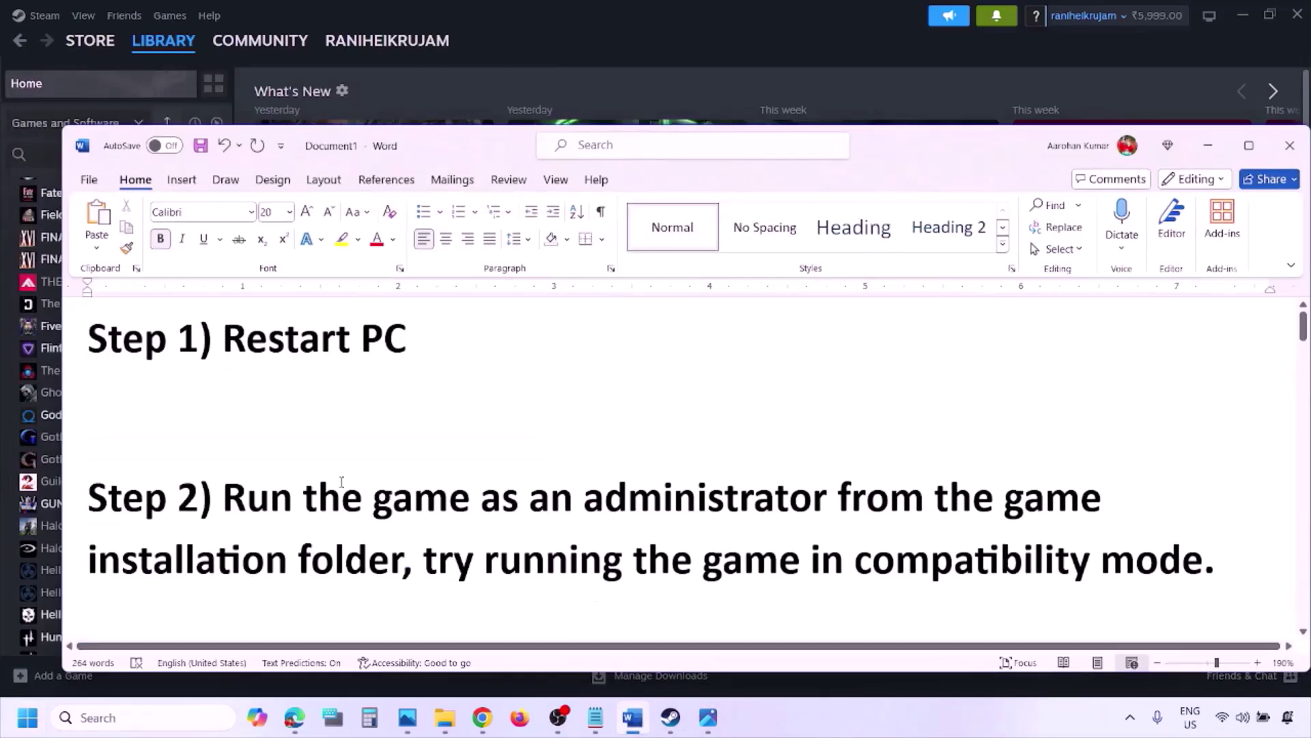
drag(228, 496, 368, 566)
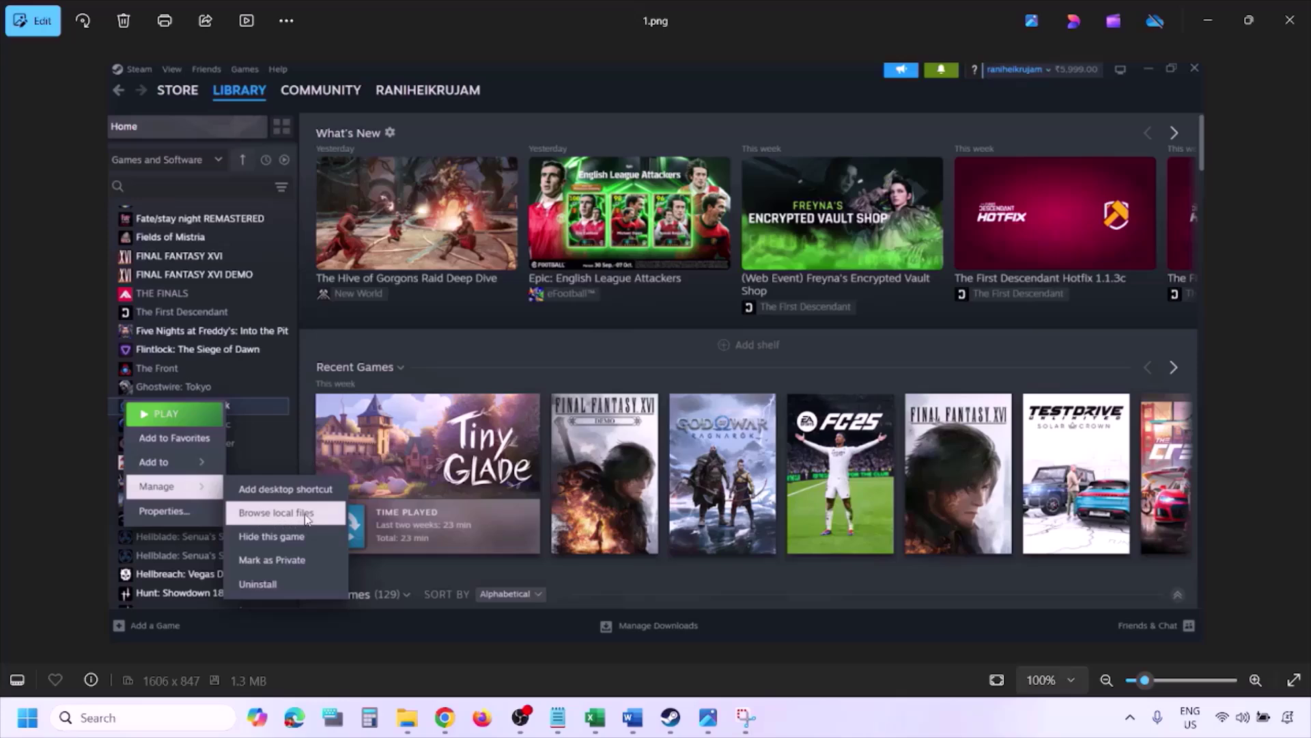
Examine pictures 1.png and 2.png for browsing the game's local files and opening the executable's properties
scroll(310, 511, up, 2)
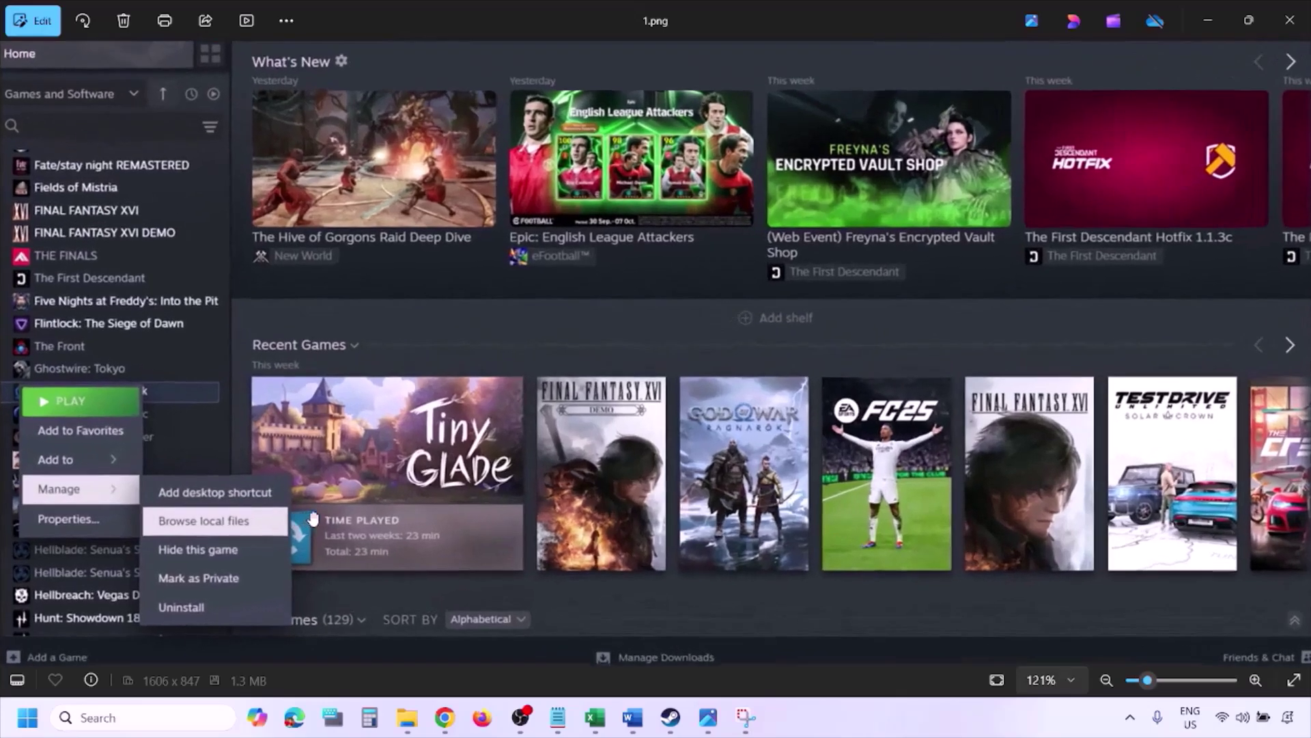
scroll(262, 528, down, 2)
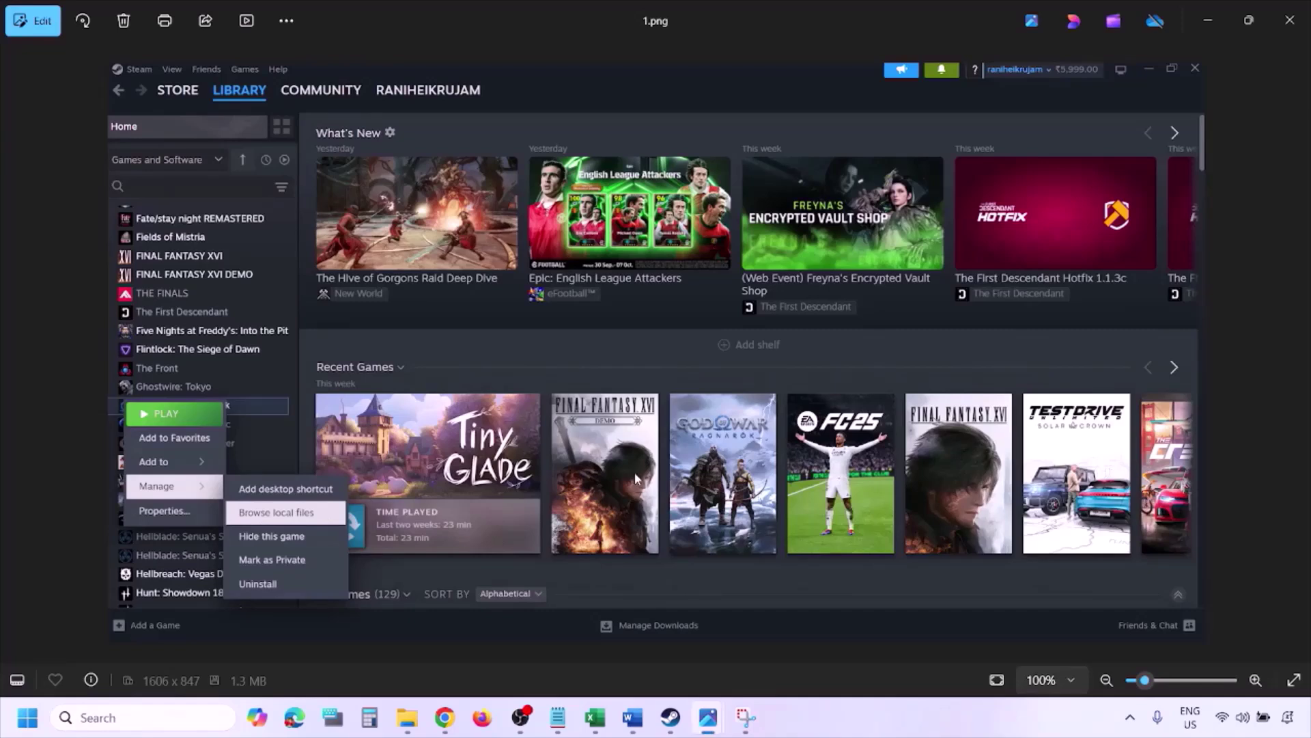
key(Right)
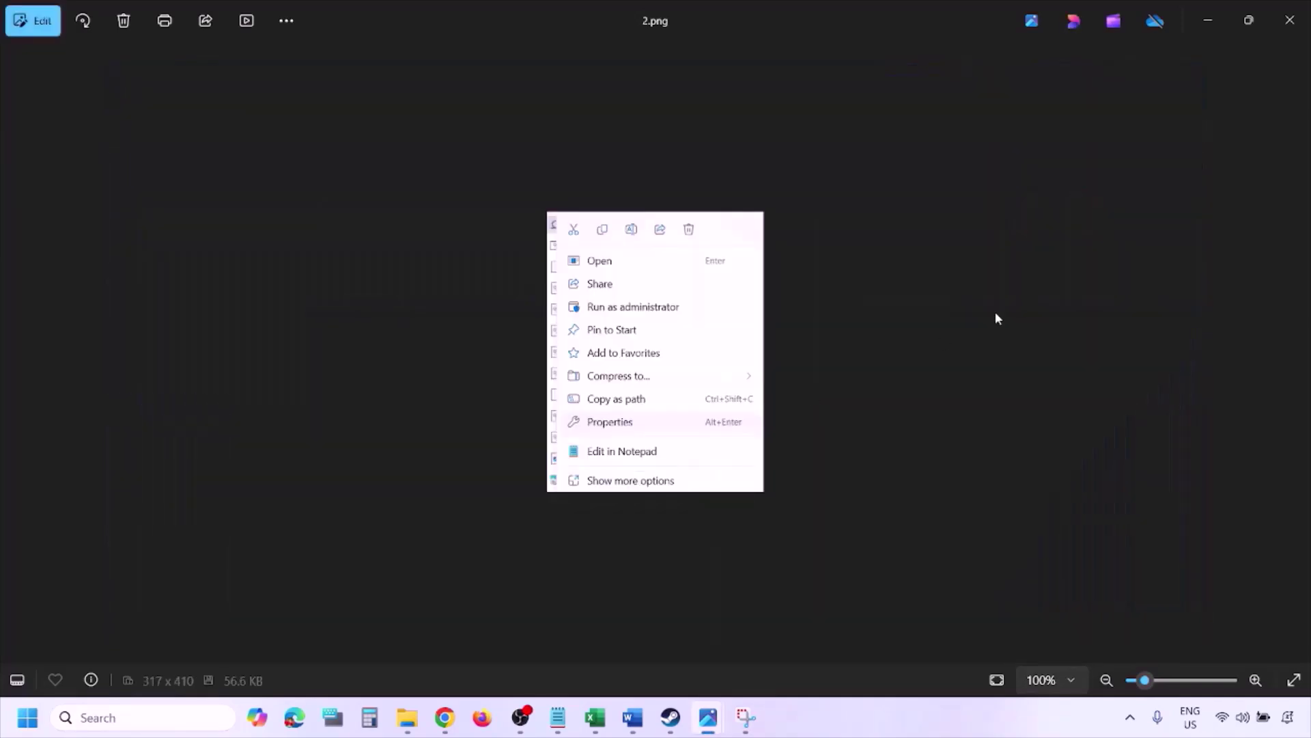
scroll(647, 413, up, 4)
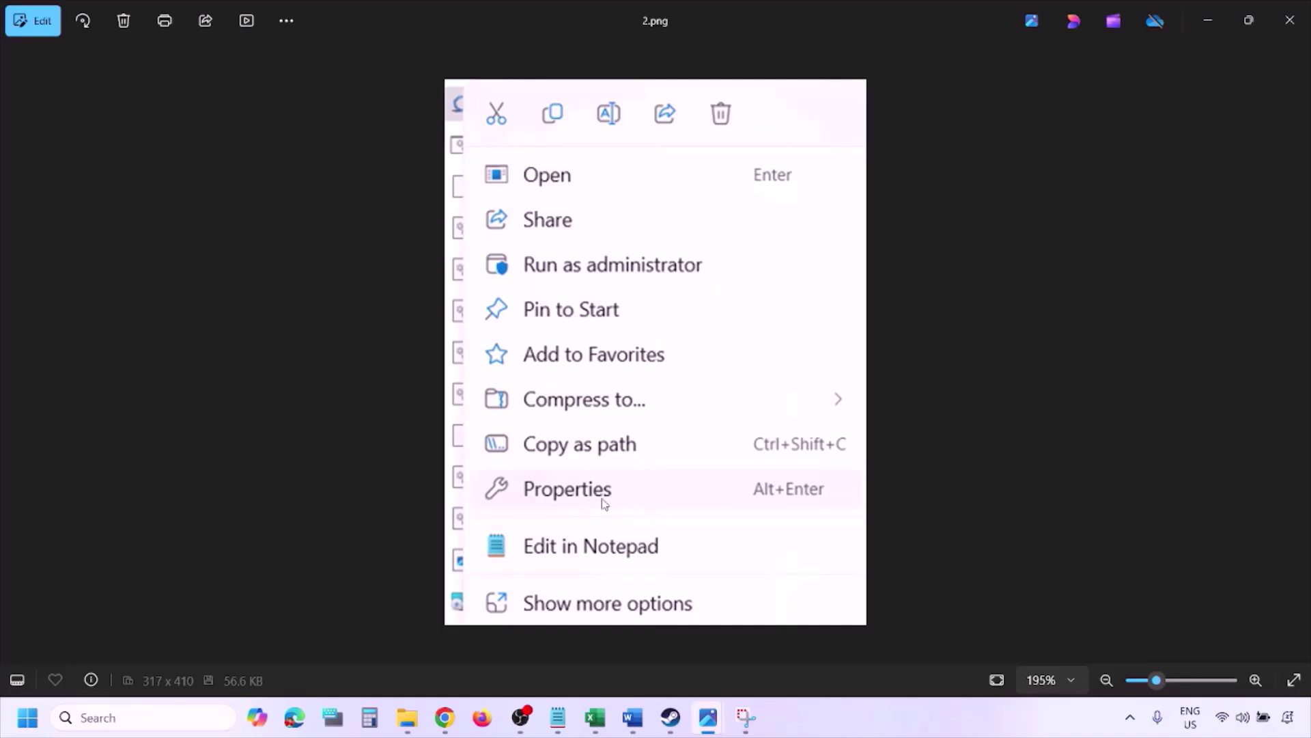
scroll(603, 504, down, 4)
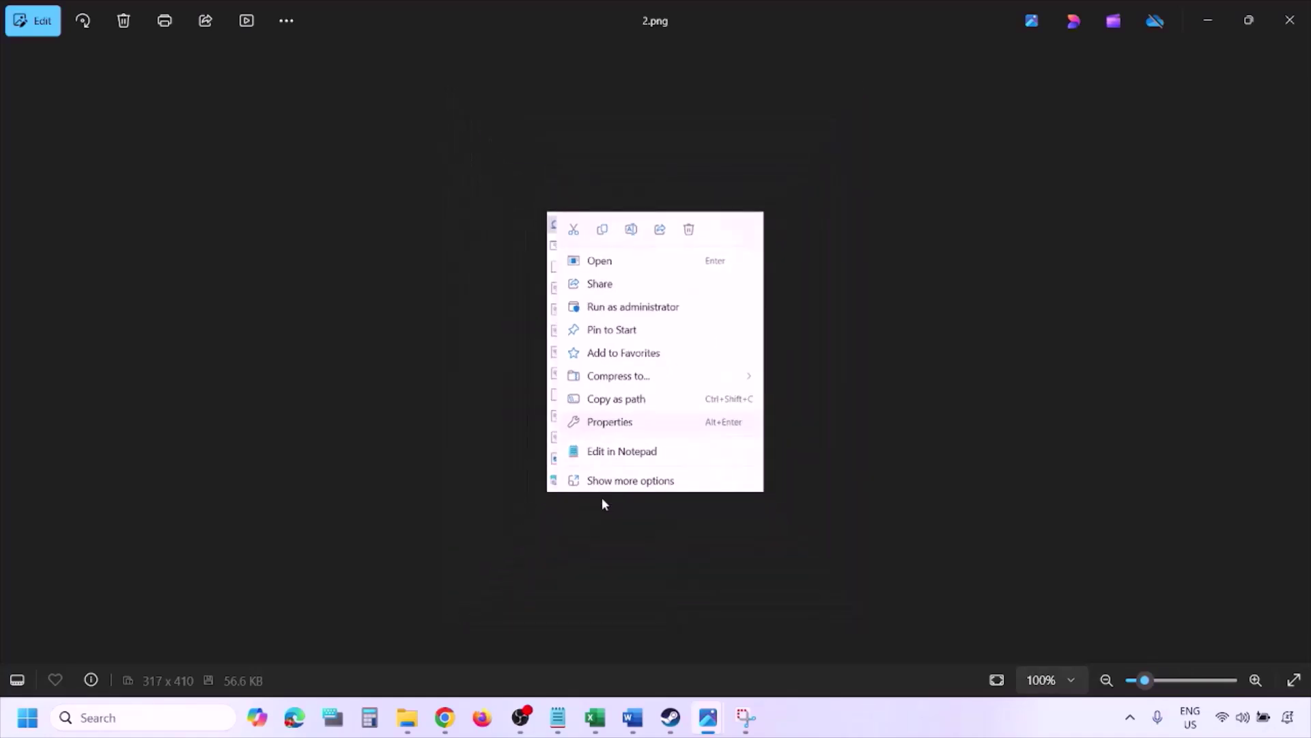
Show picture 3.png and examine its compatibility settings for running the program as an administrator
key(Right)
scroll(390, 386, up, 2)
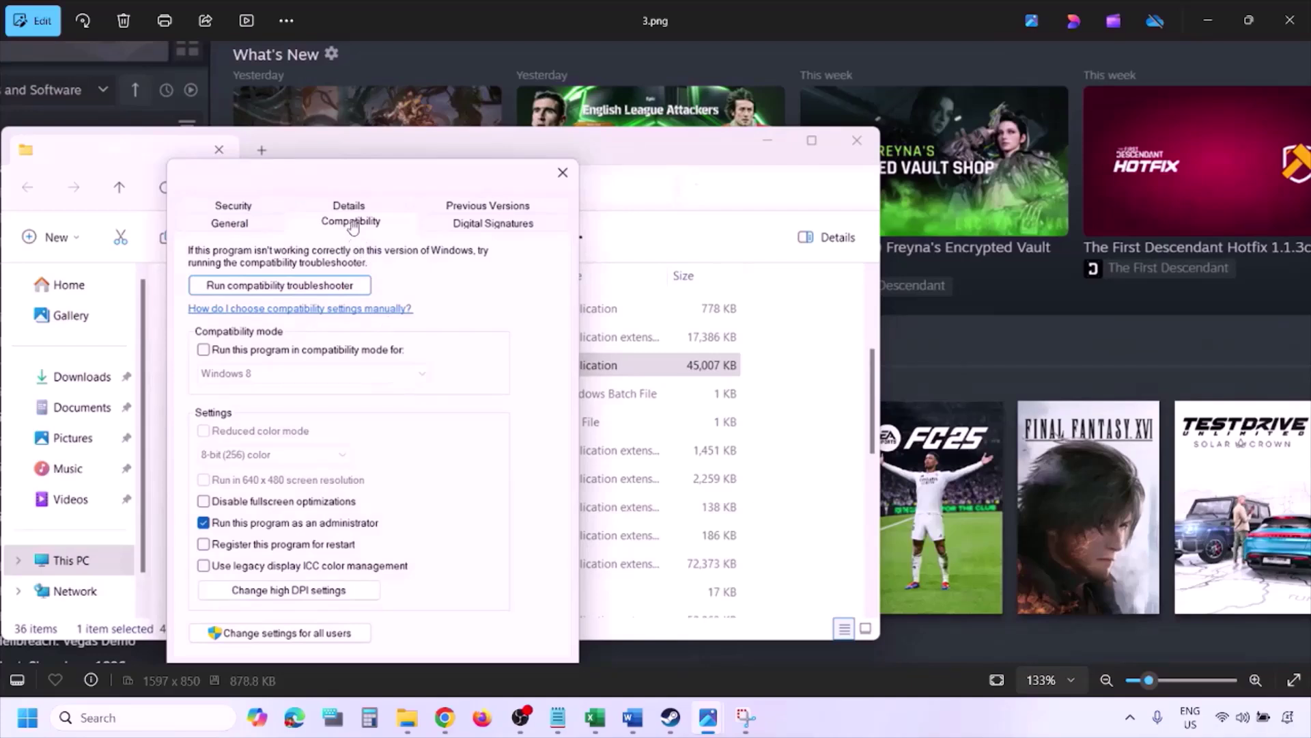
drag(290, 511, 290, 449)
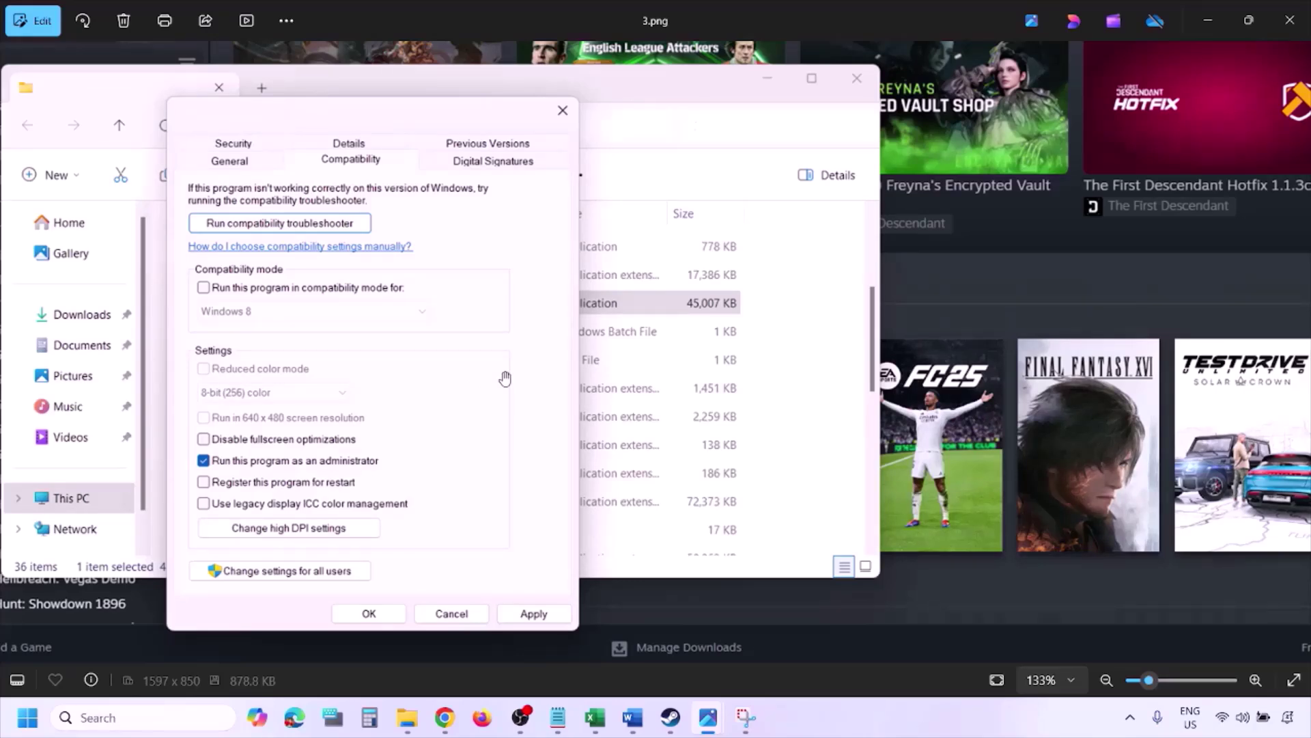
scroll(504, 378, down, 3)
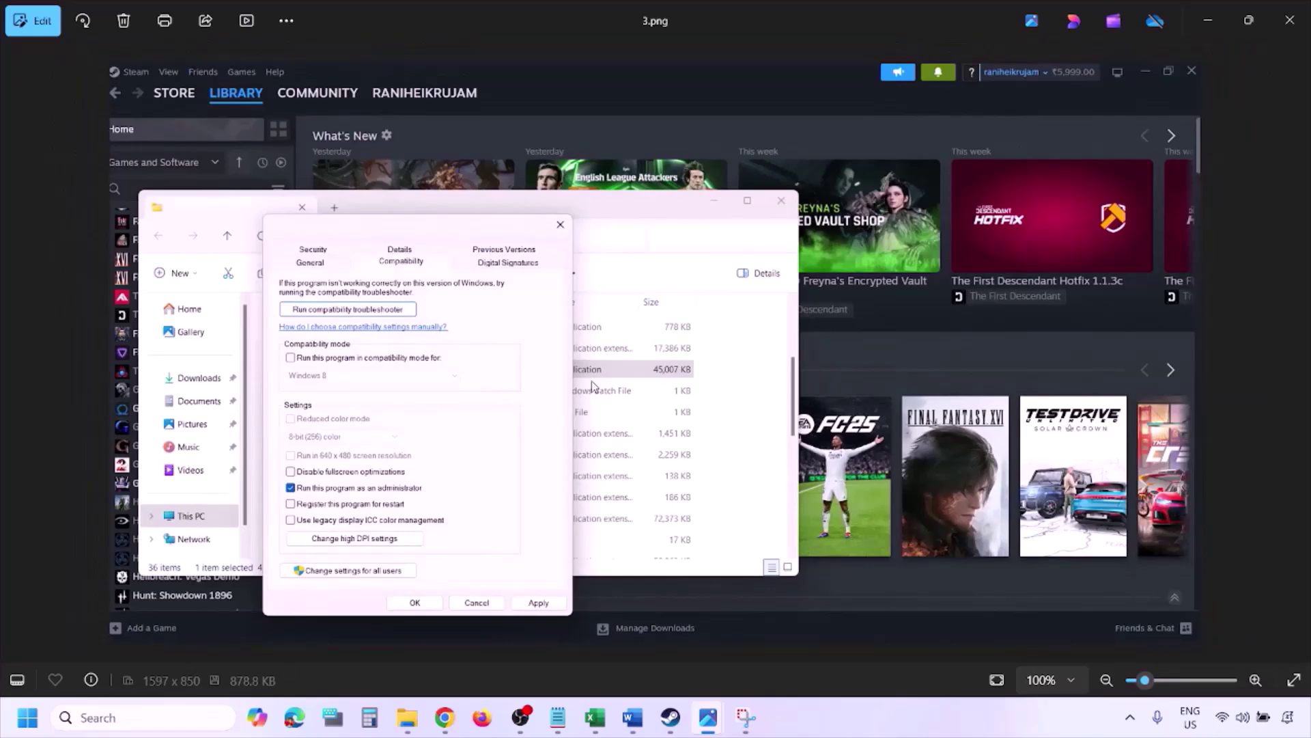
Show picture 4.png and examine the compatibility mode setting for Windows 8 down to the dialog's confirmation controls
key(Right)
scroll(593, 386, up, 3)
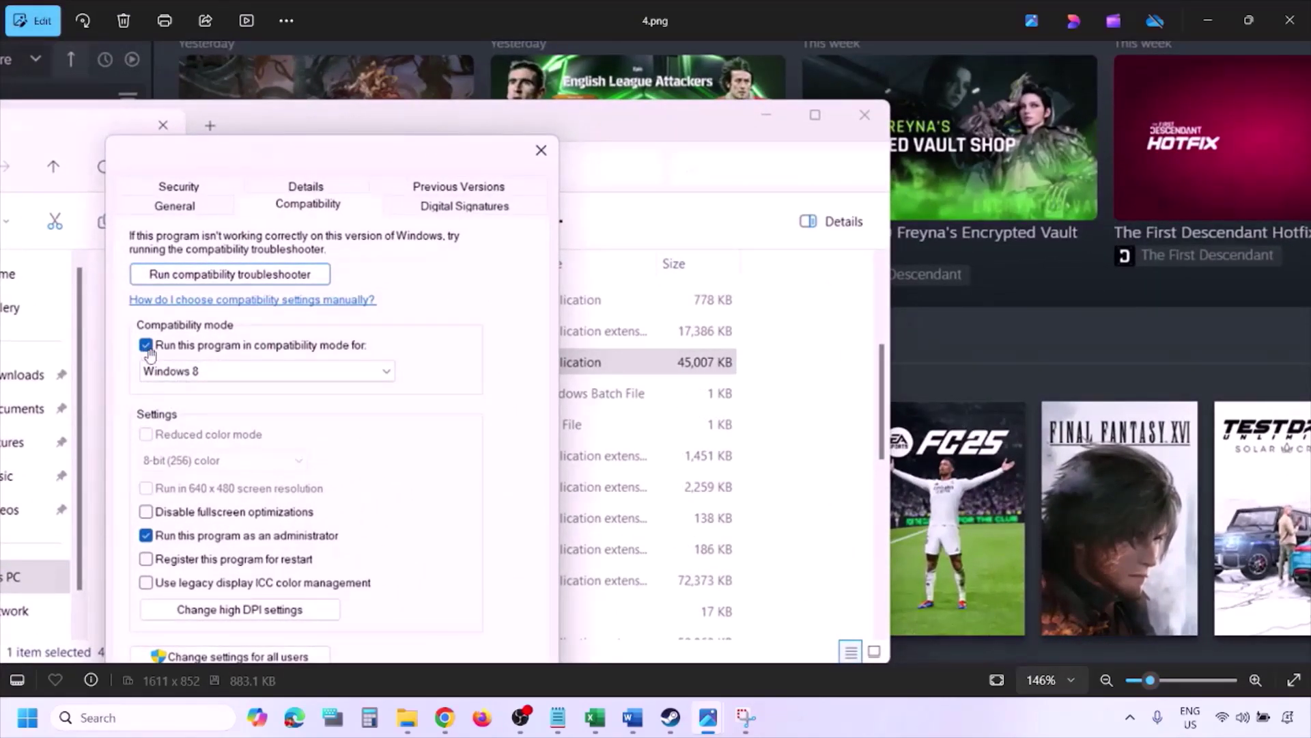
drag(174, 367, 183, 315)
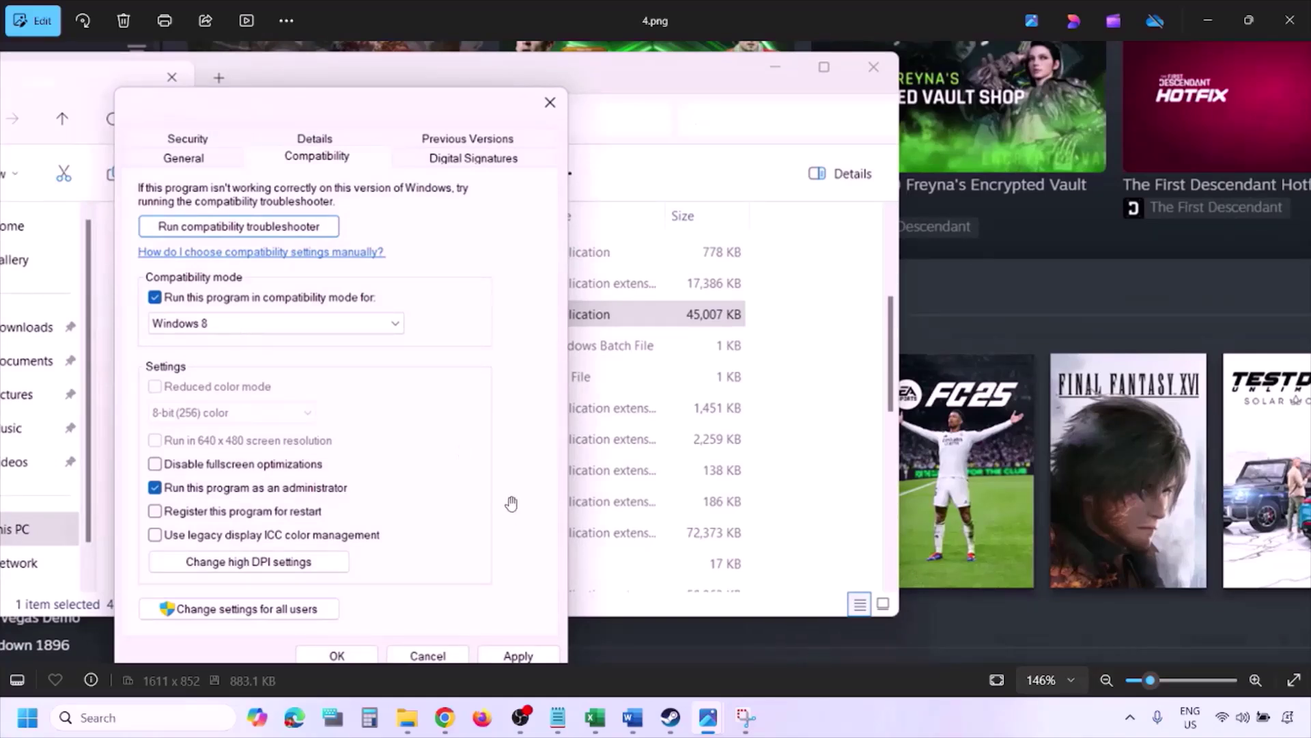
drag(504, 511, 511, 472)
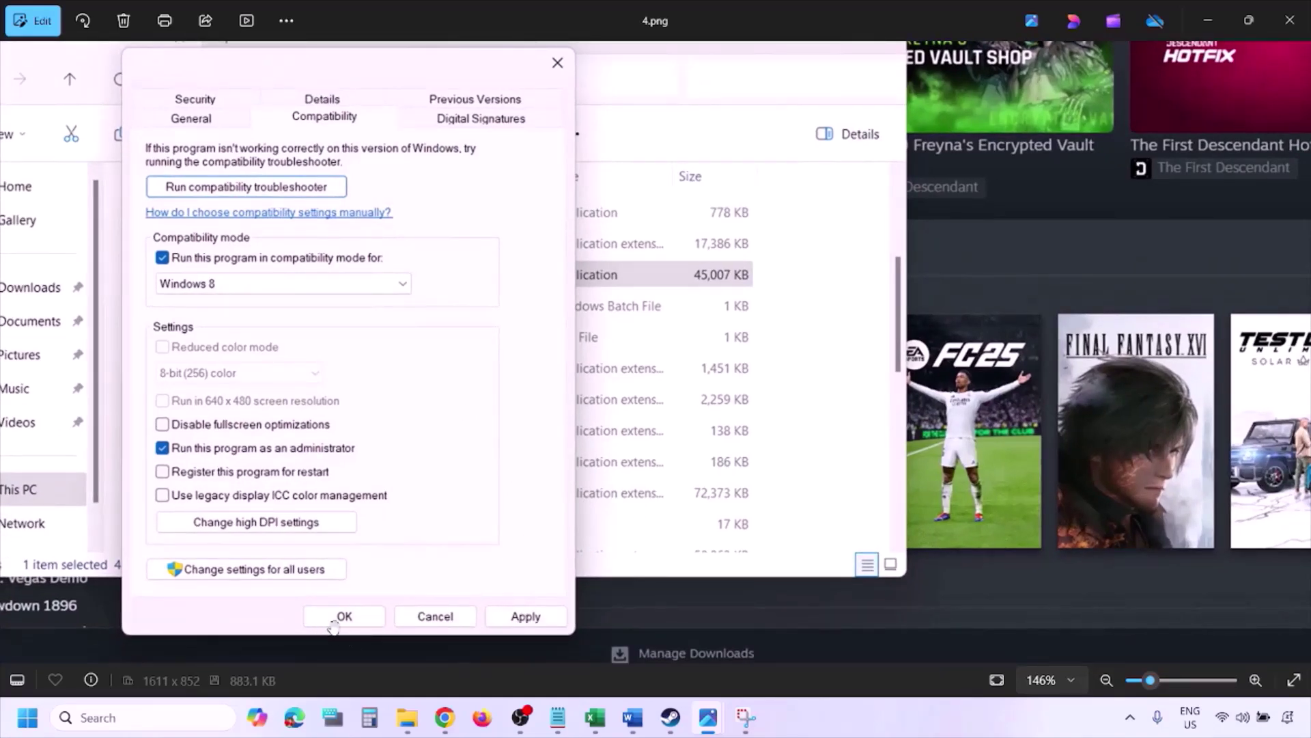
scroll(699, 486, down, 3)
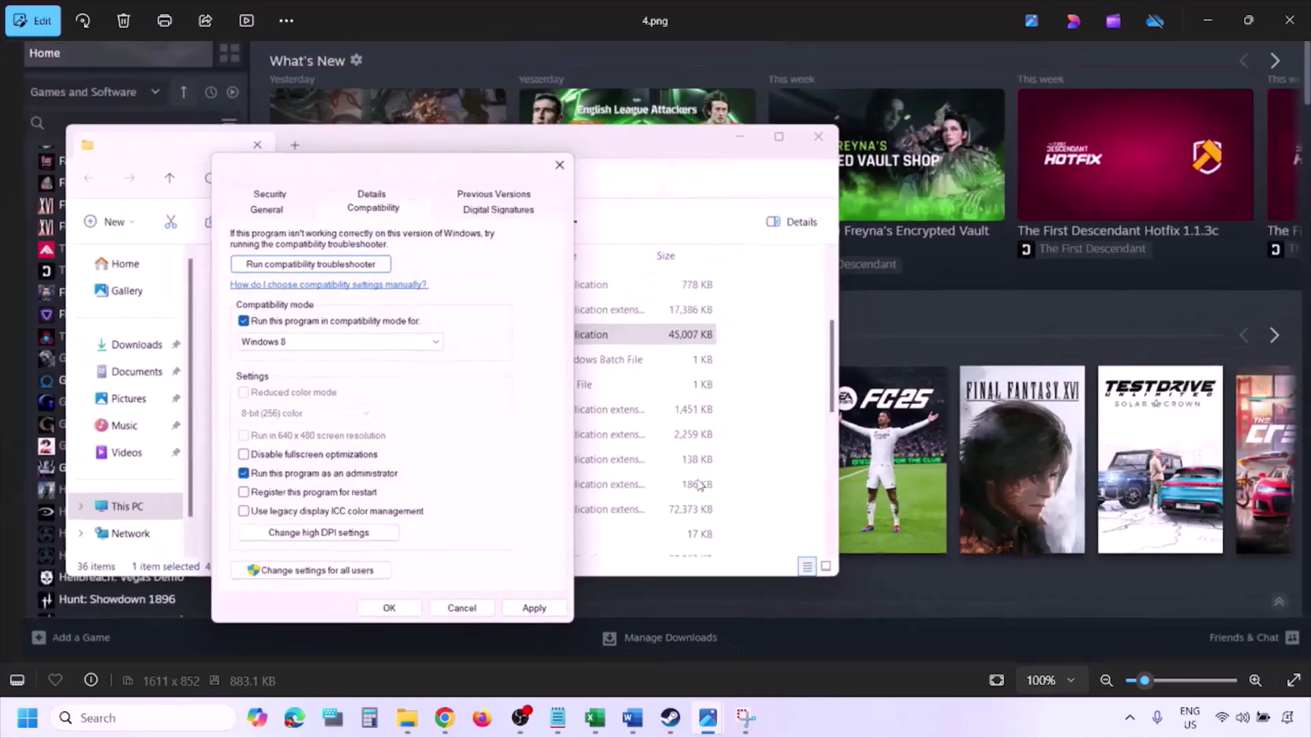
Show picture 5.png and examine the list of Windows versions offered for compatibility mode
key(Right)
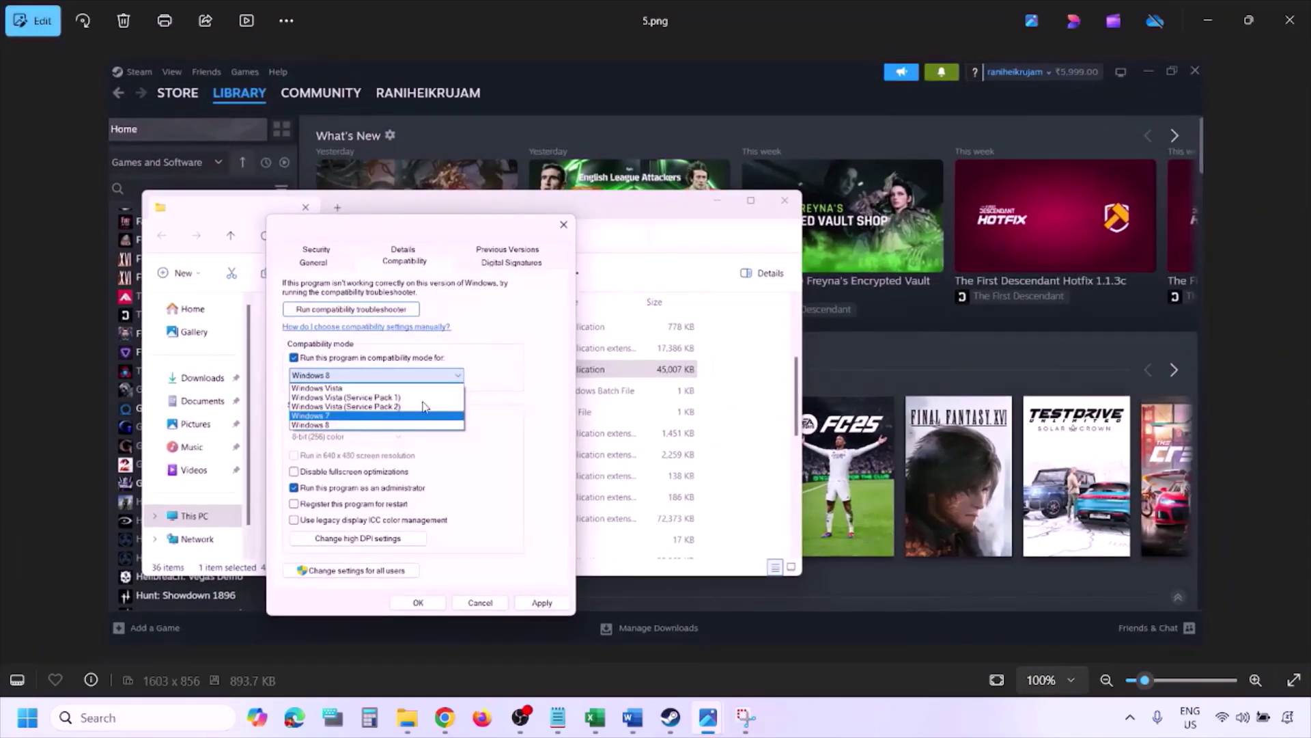
scroll(424, 408, up, 3)
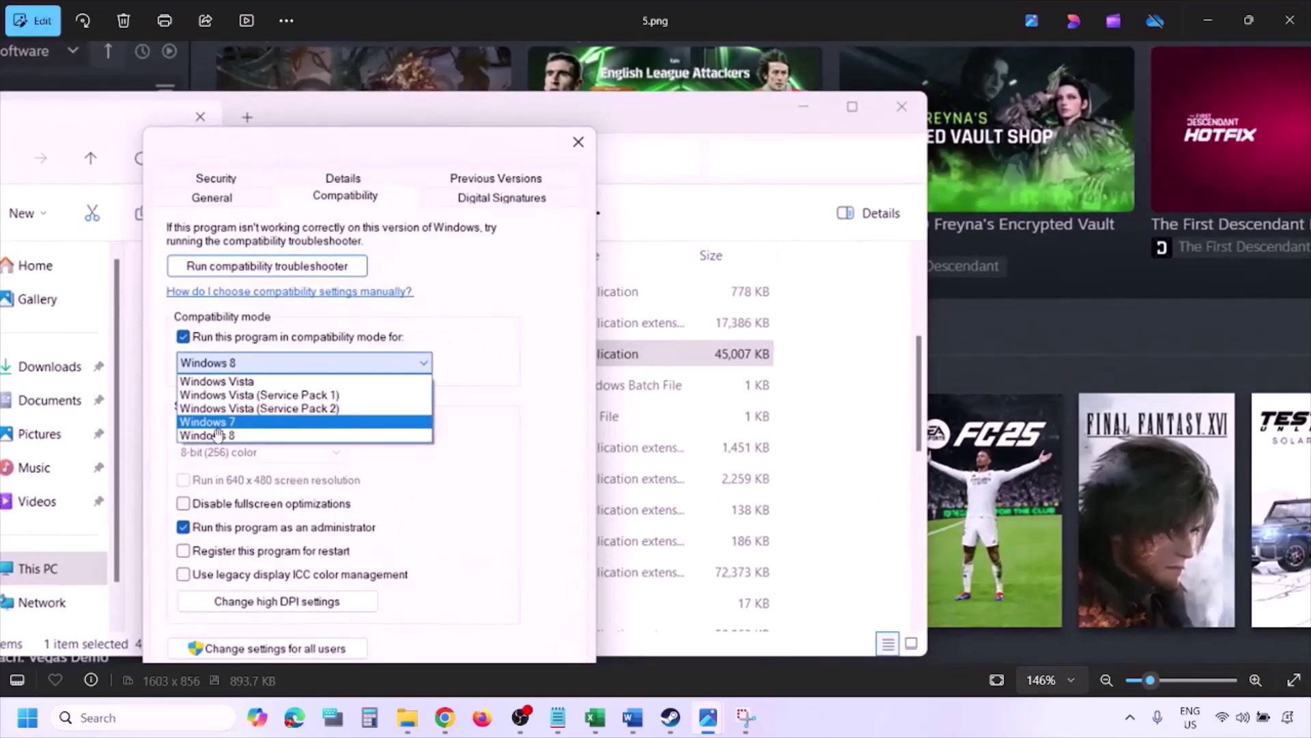
scroll(247, 431, down, 3)
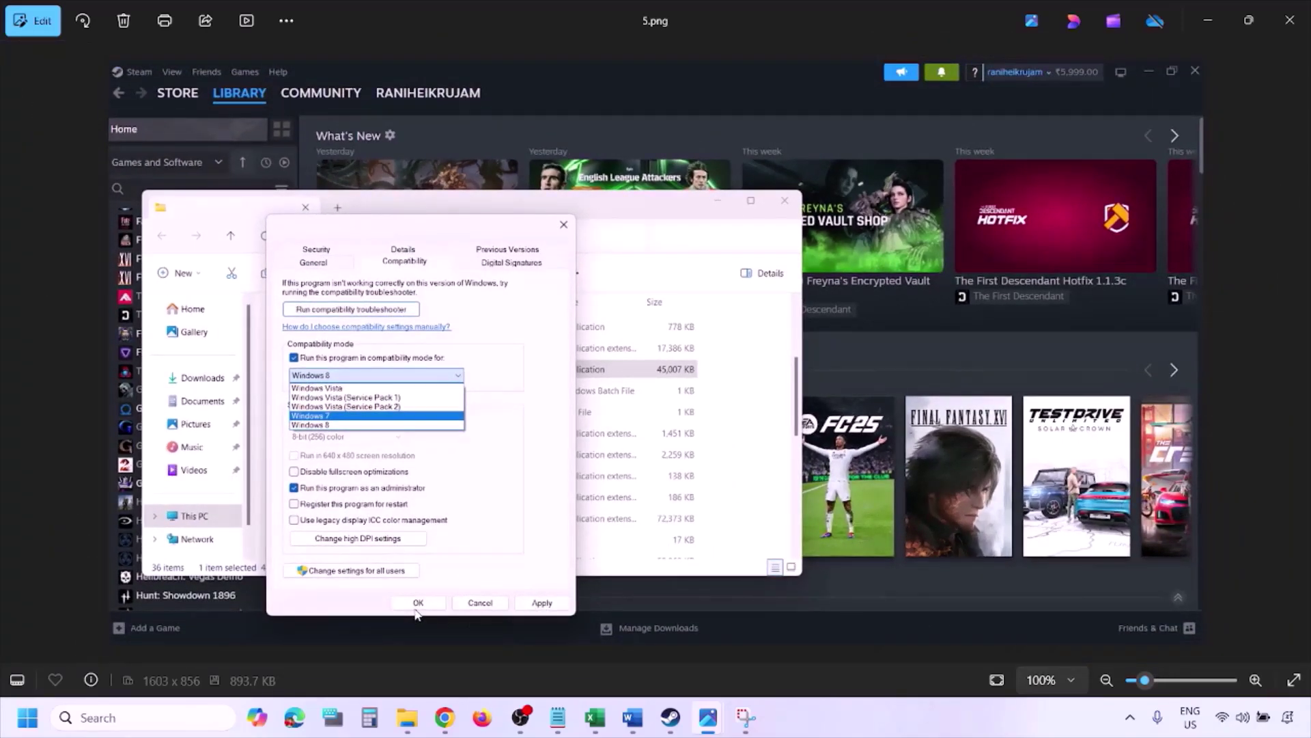
Show picture 6.png and examine the Windows 7 compatibility mode and Disable fullscreen optimizations settings up close
key(Right)
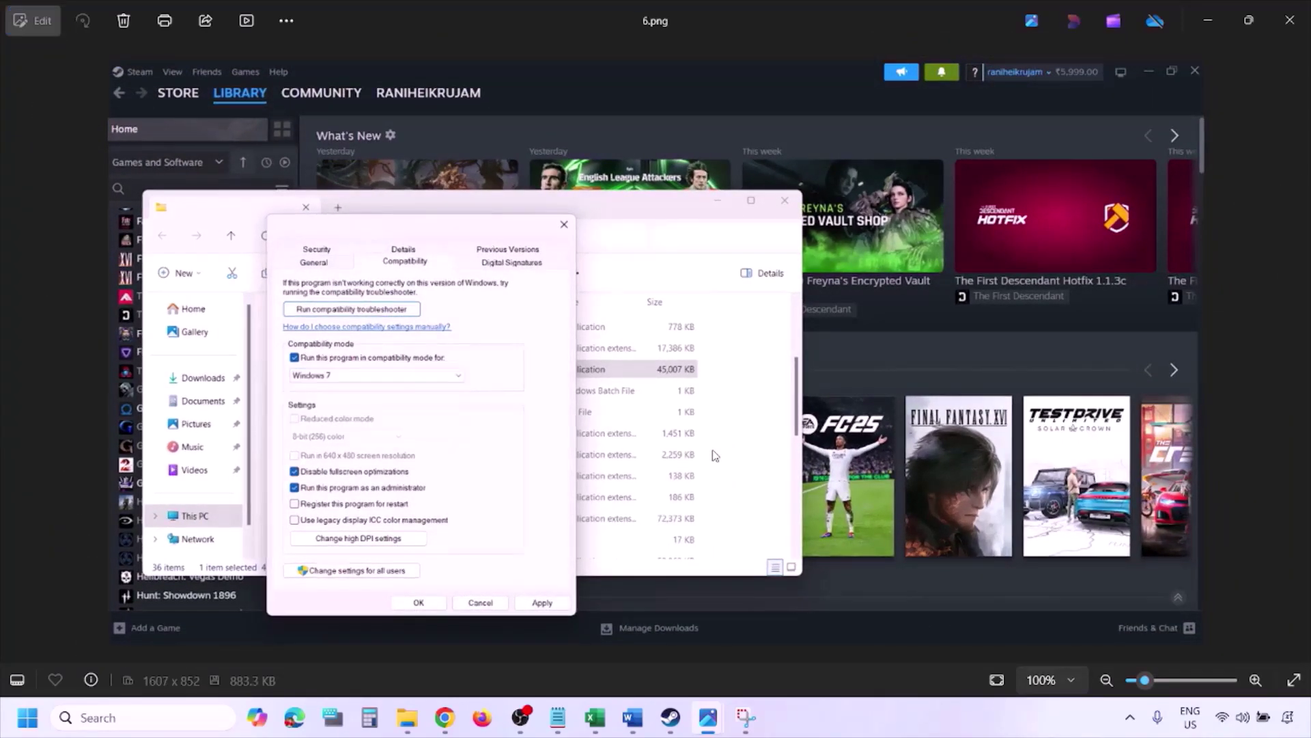
scroll(428, 404, up, 3)
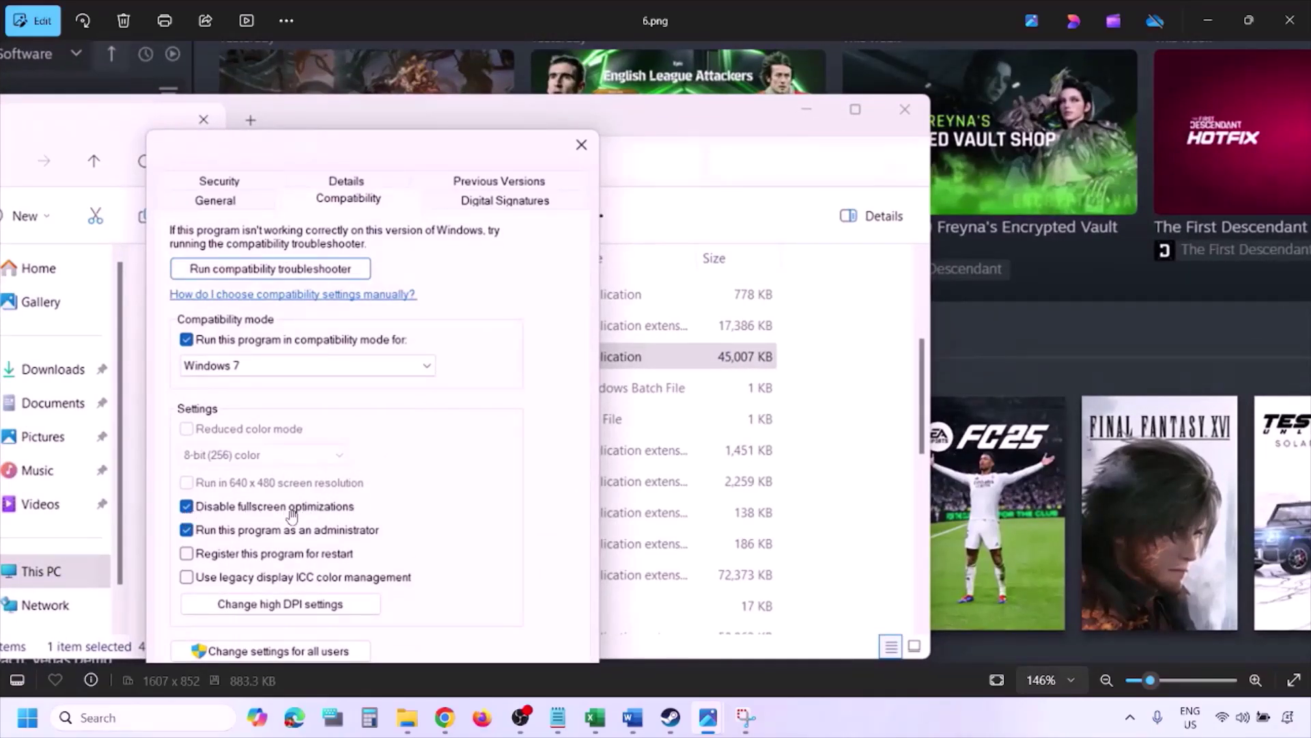
drag(373, 446, 430, 353)
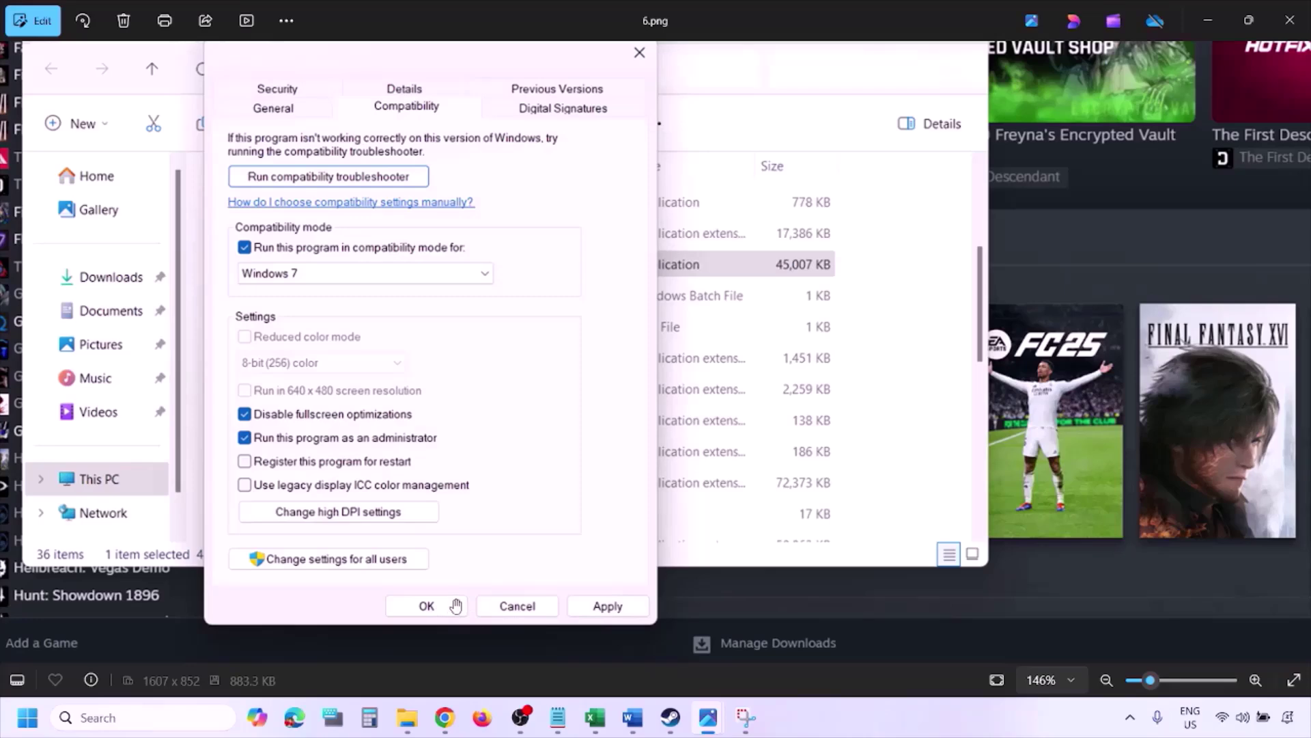
scroll(458, 607, down, 3)
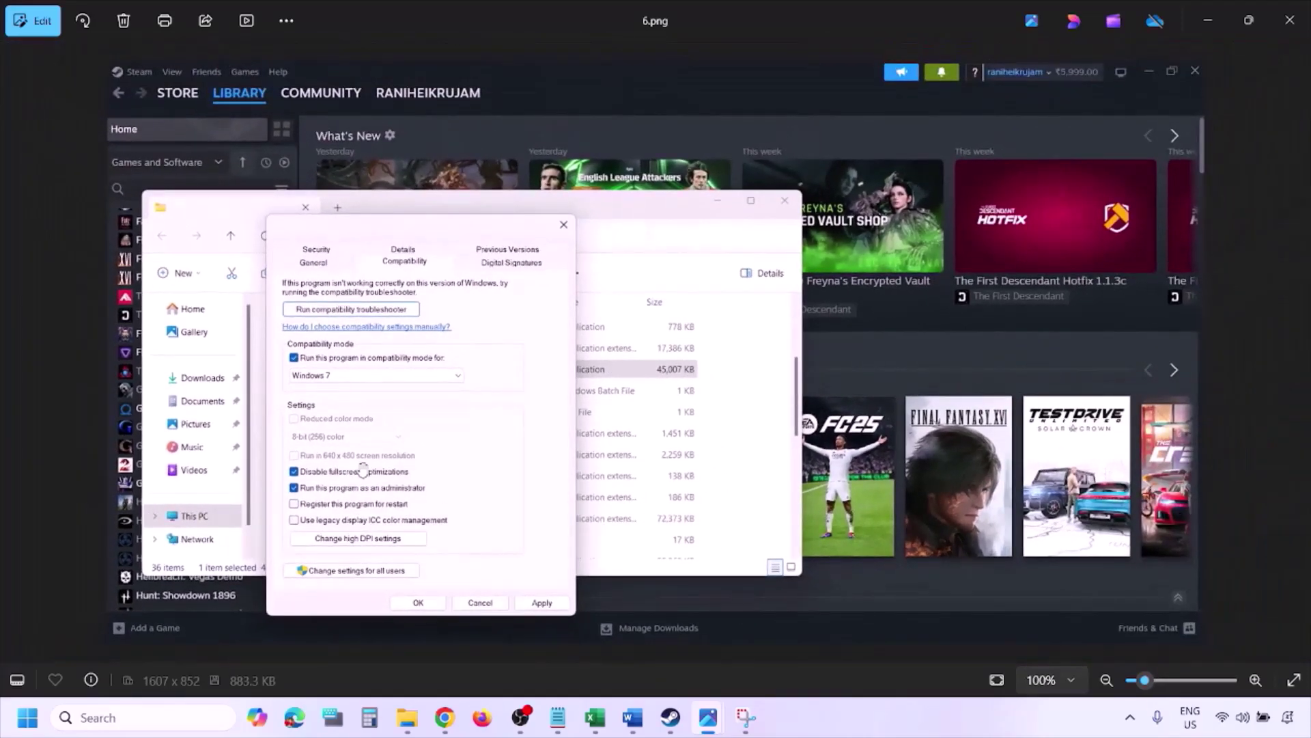
scroll(363, 470, up, 3)
drag(254, 454, 321, 439)
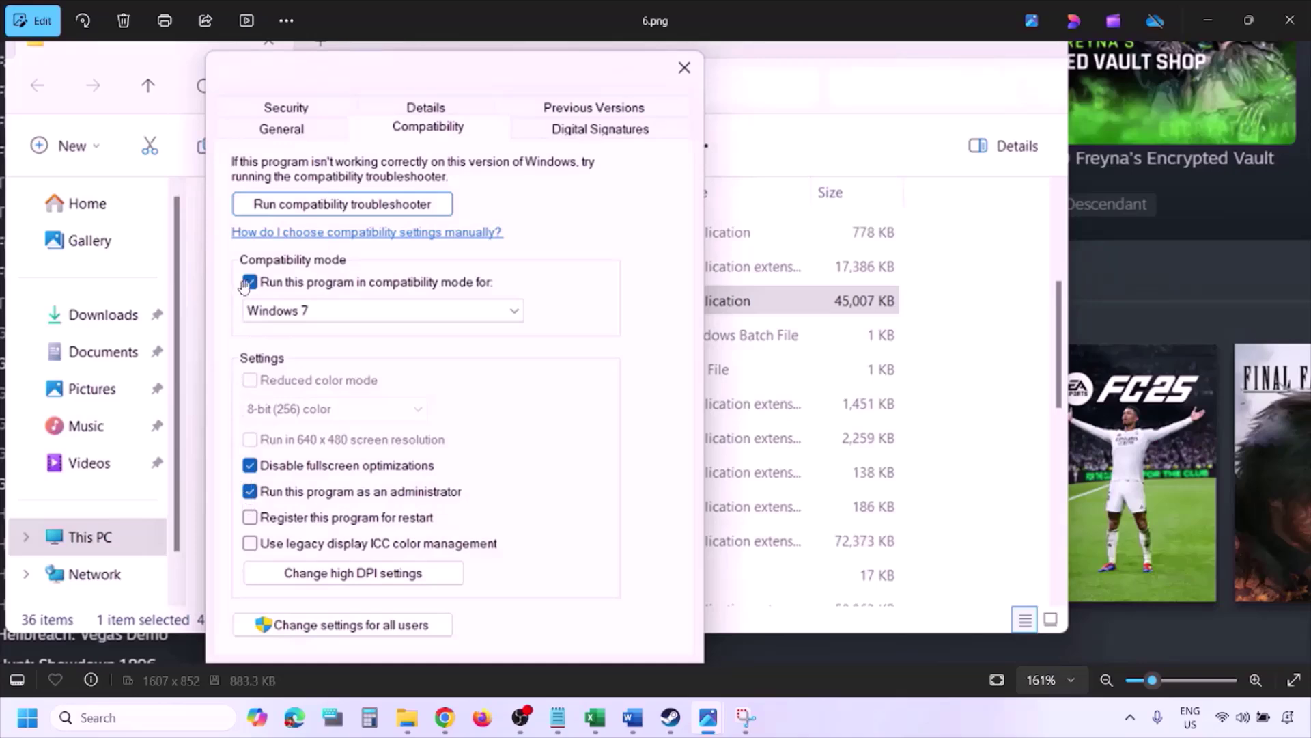
Show picture 7.png and examine its compatibility mode and administrator checkboxes up close
key(Right)
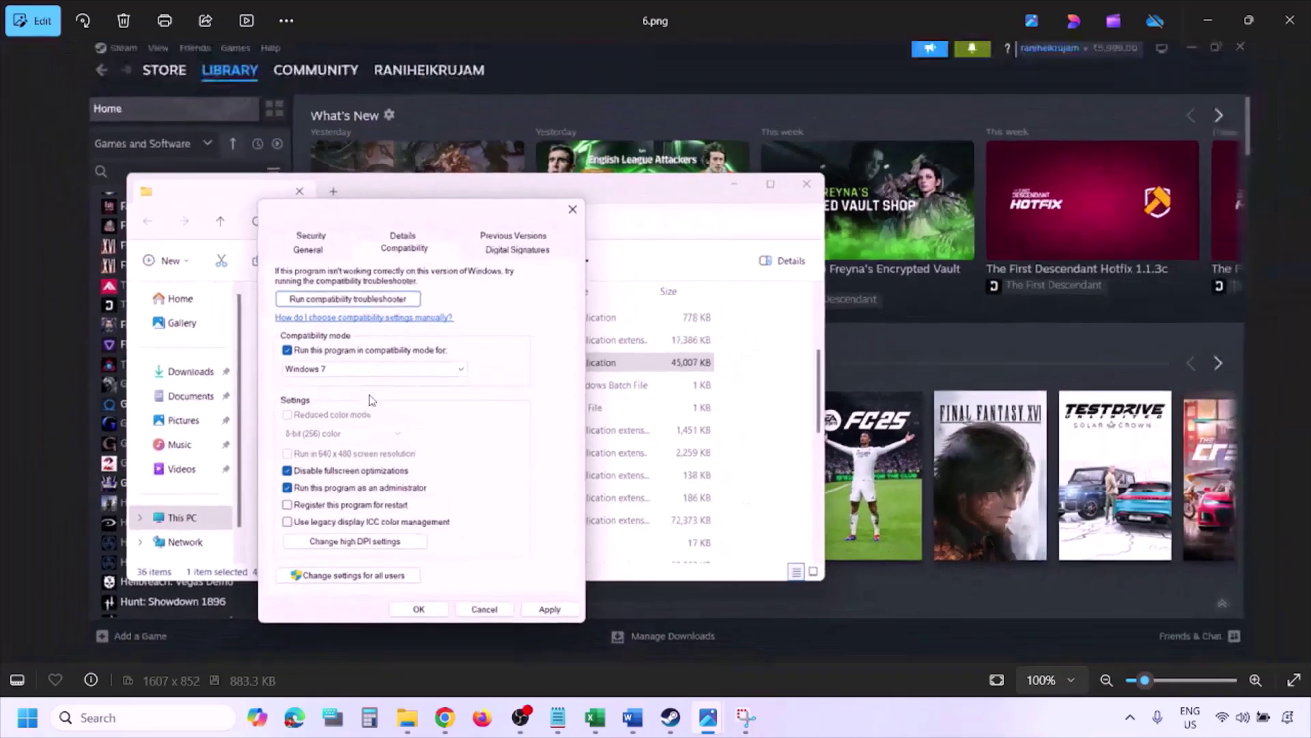
scroll(369, 399, up, 5)
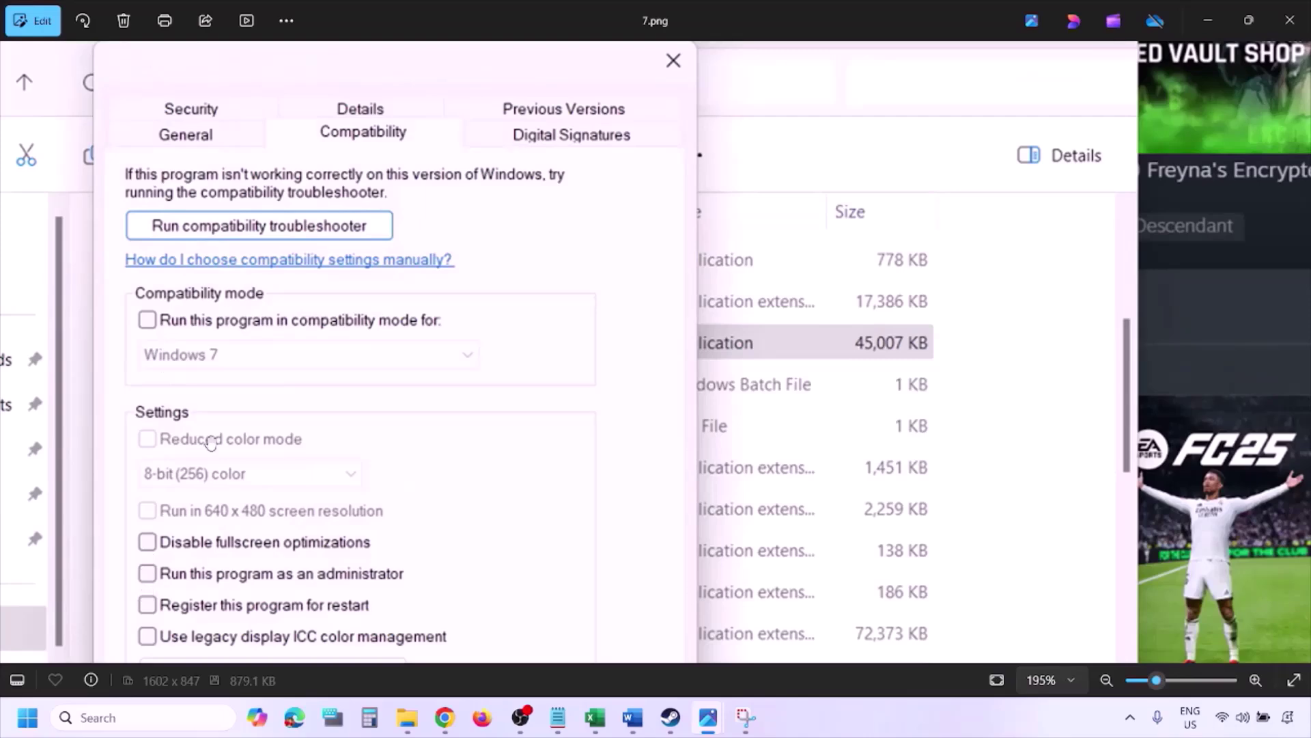
scroll(210, 442, down, 3)
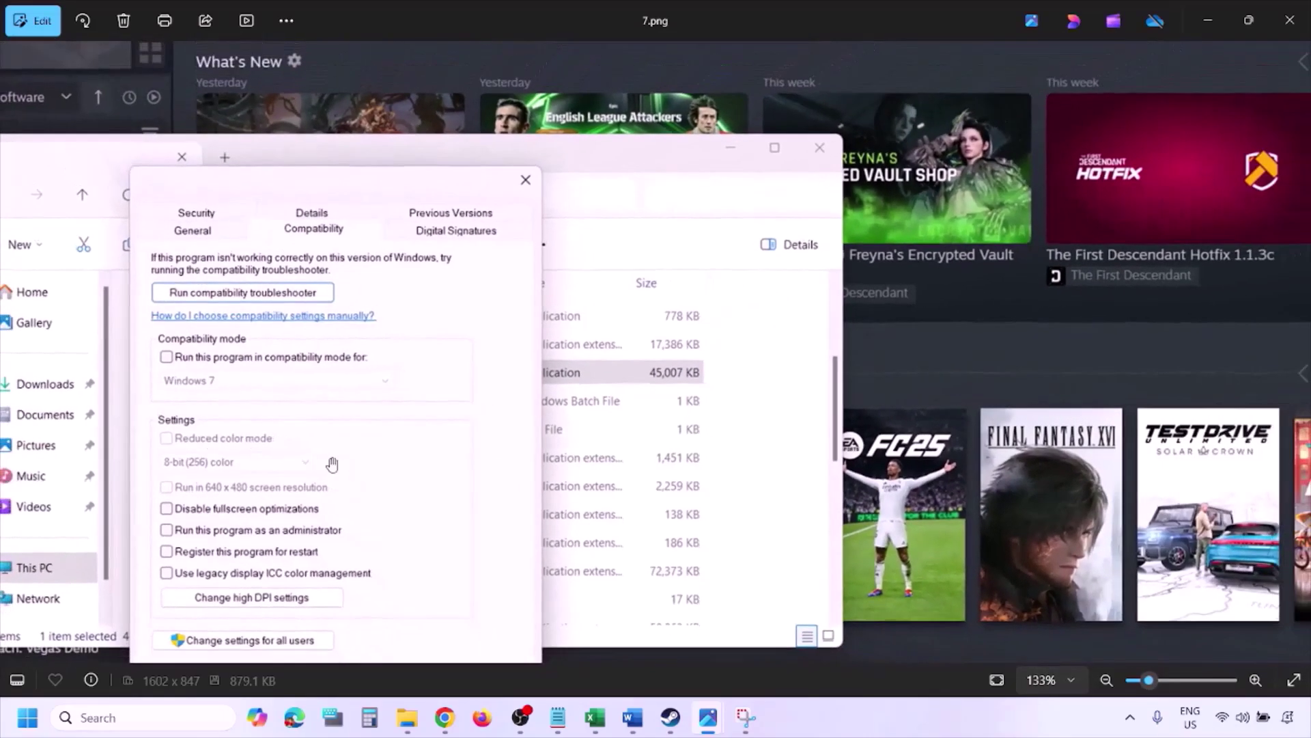
Advance the Word notes to Step 3 and show the pictures of the game's Properties entry and the Verify integrity of game files option
drag(330, 462, 342, 396)
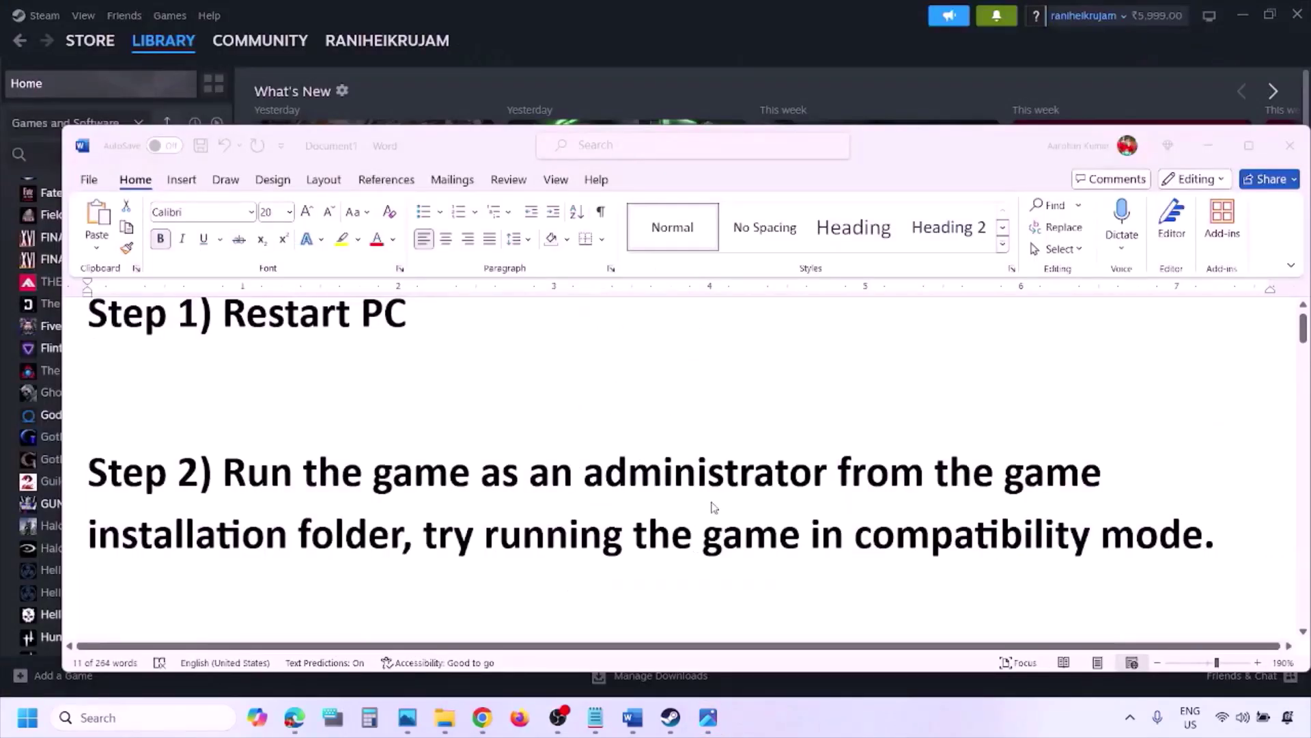
scroll(711, 504, down, 2)
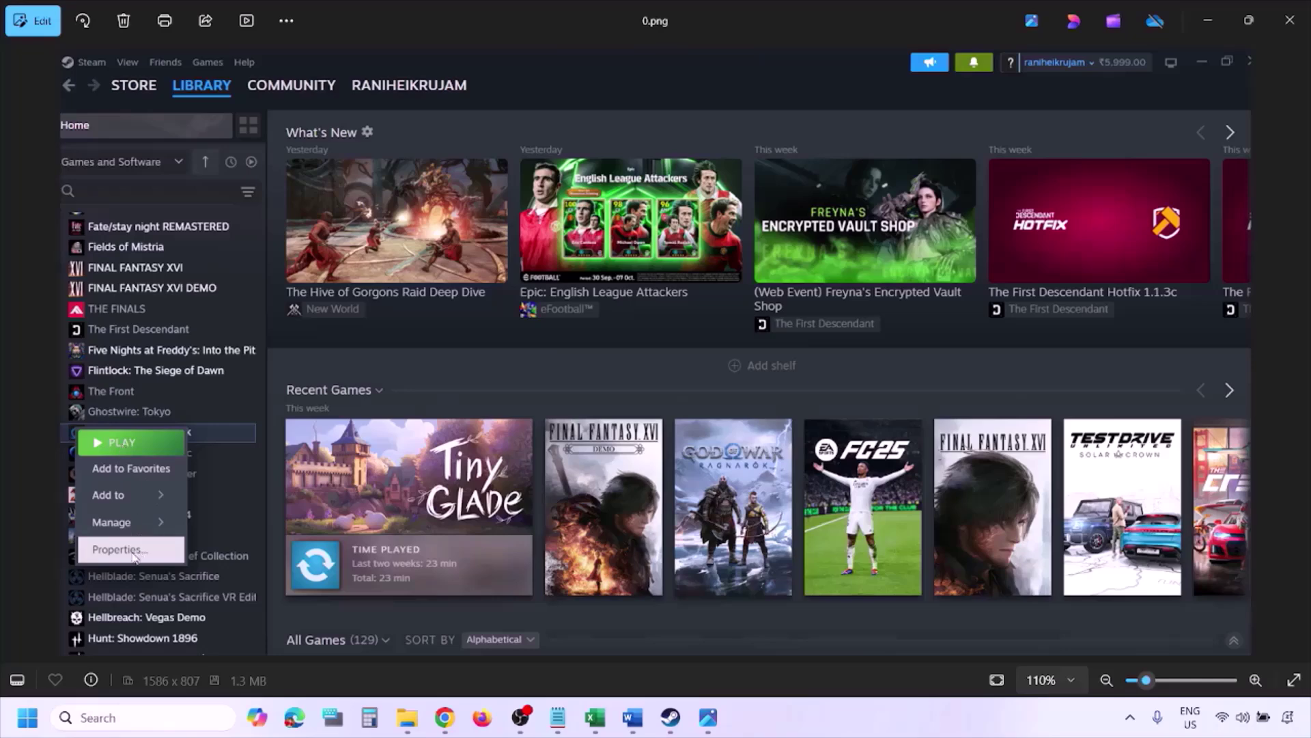
key(ctrl+minus)
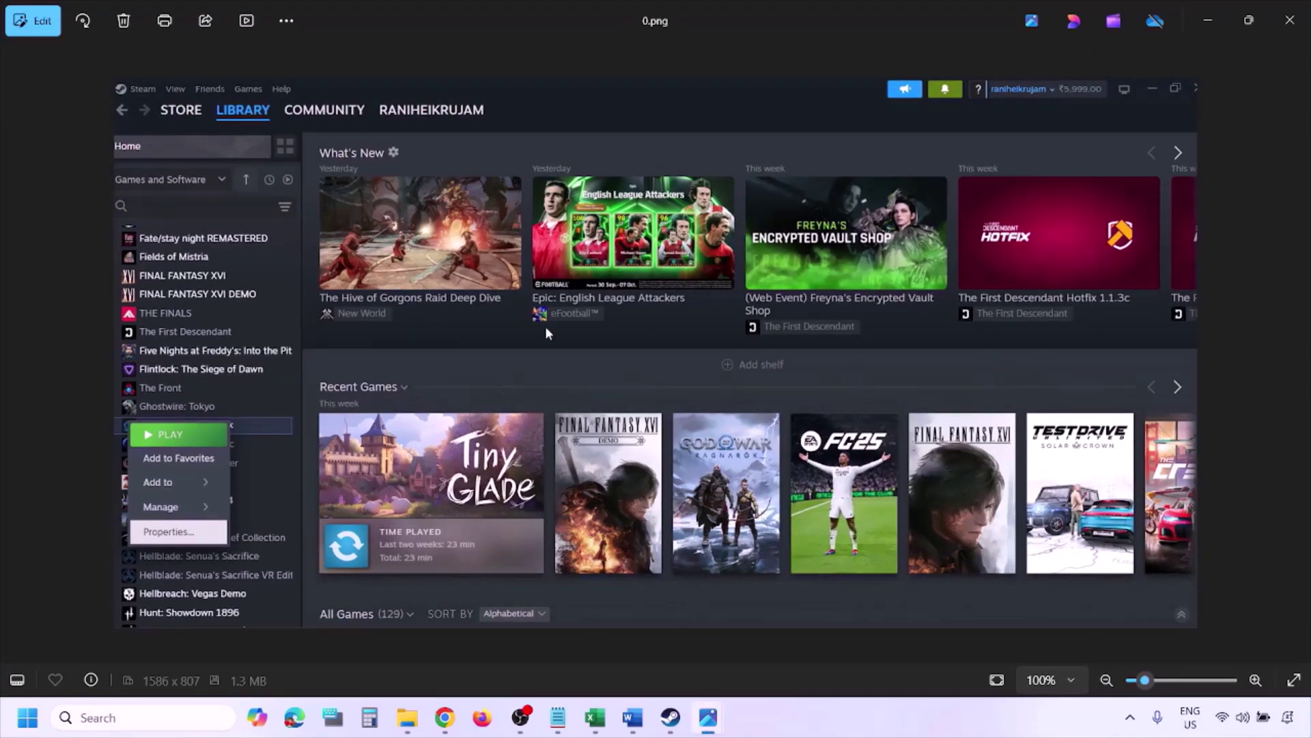
key(Right)
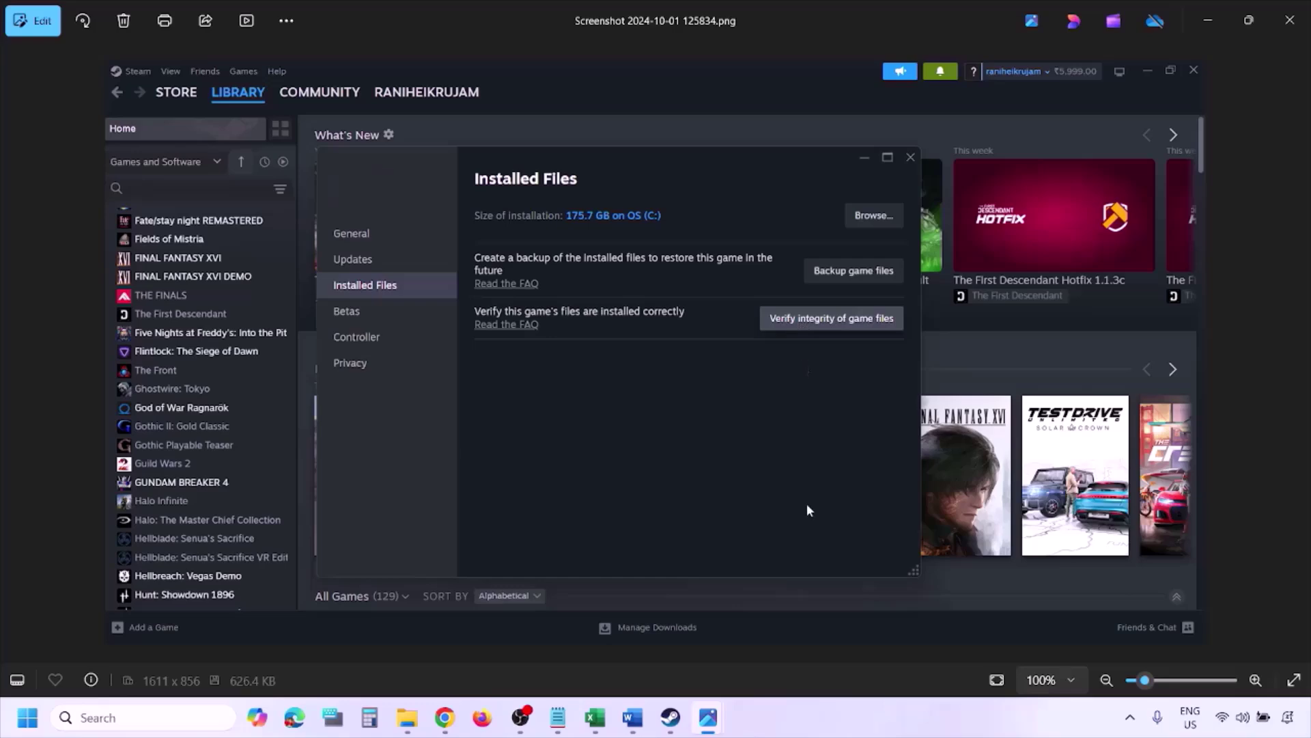
click(708, 717)
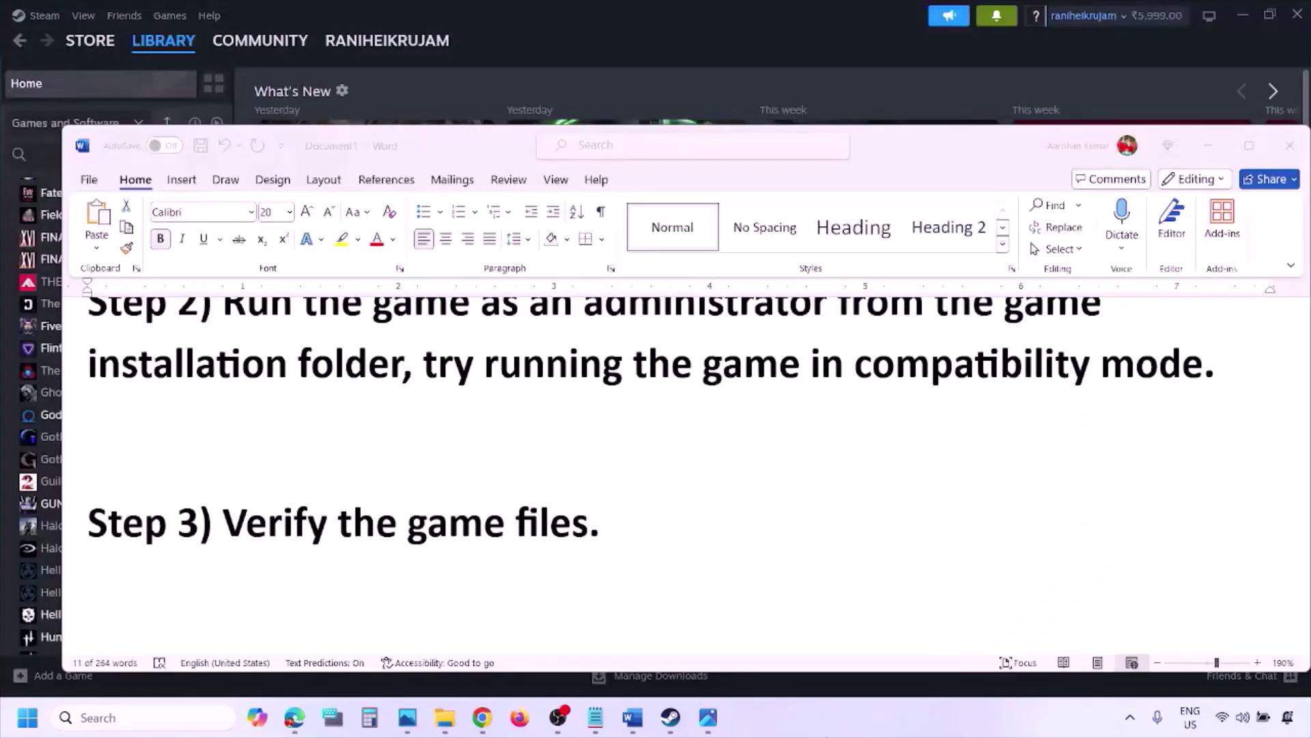
Advance the Word notes to Step 4 and highlight the words "Windows Security" in the antivirus instruction
scroll(696, 632, down, 3)
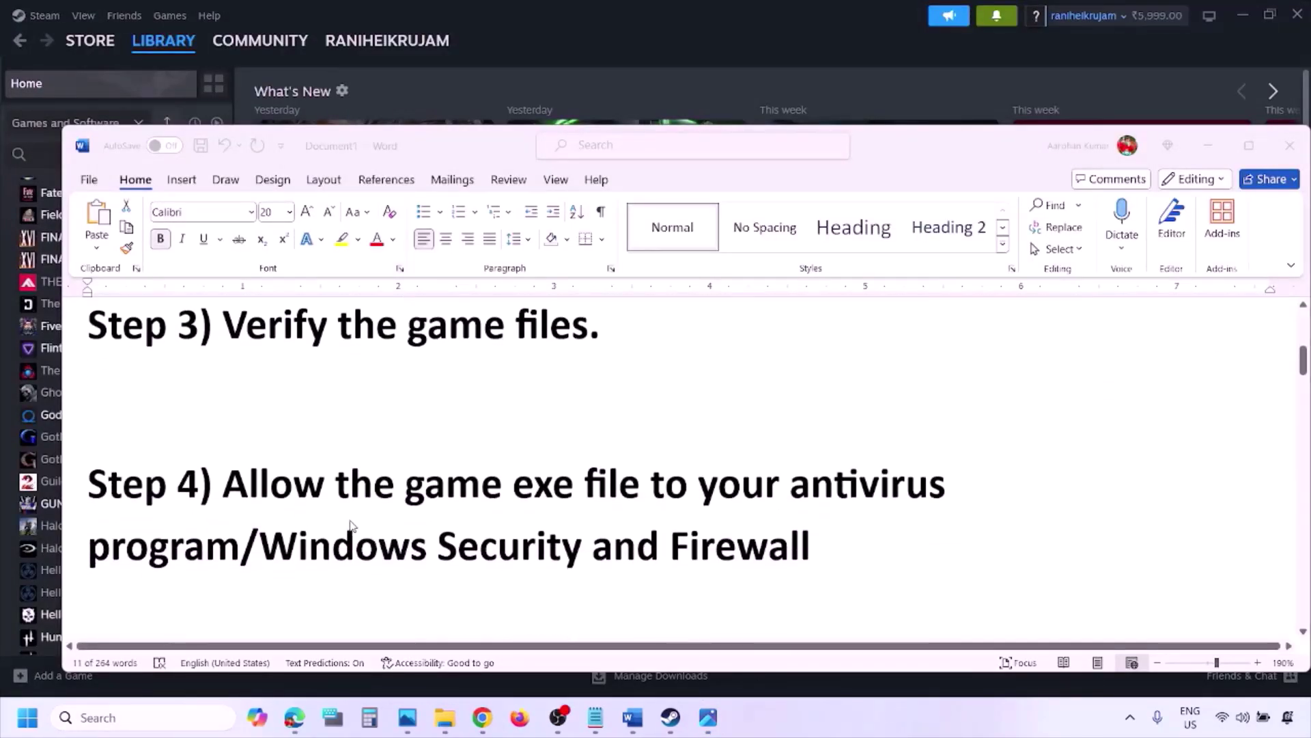
click(240, 545)
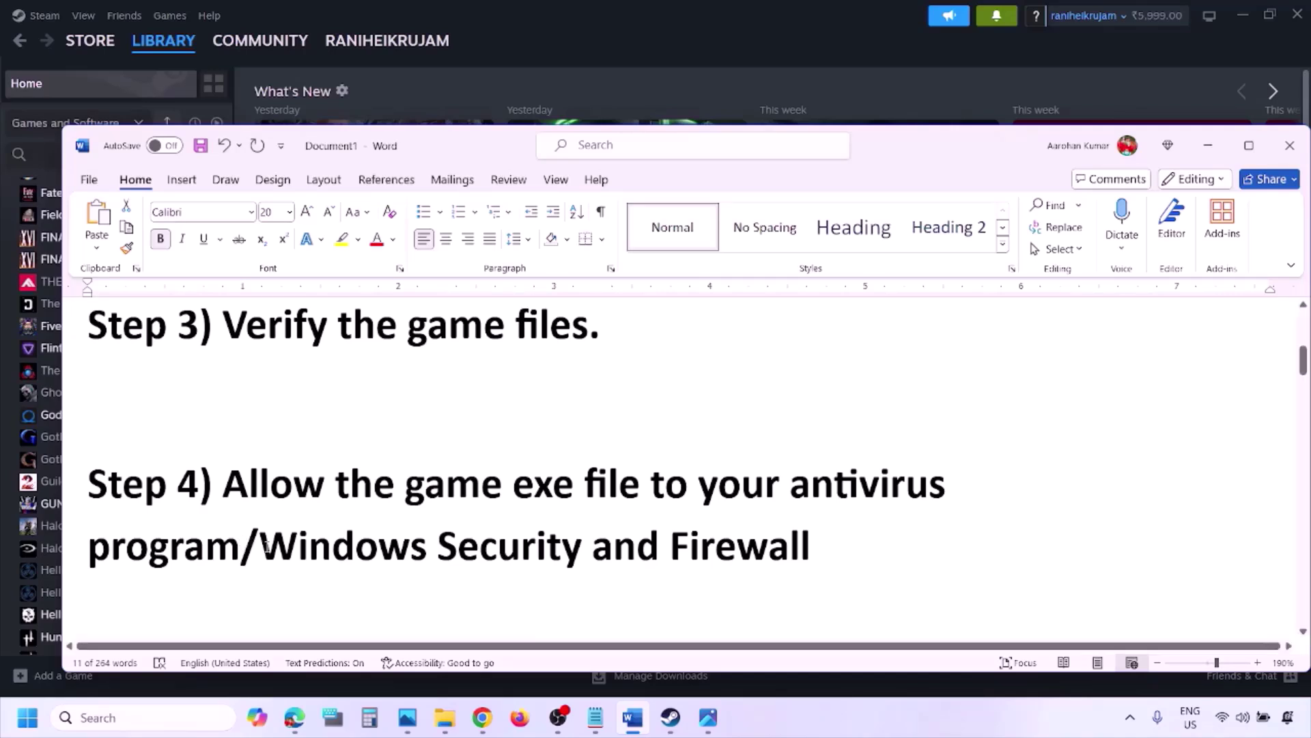
drag(261, 546, 591, 550)
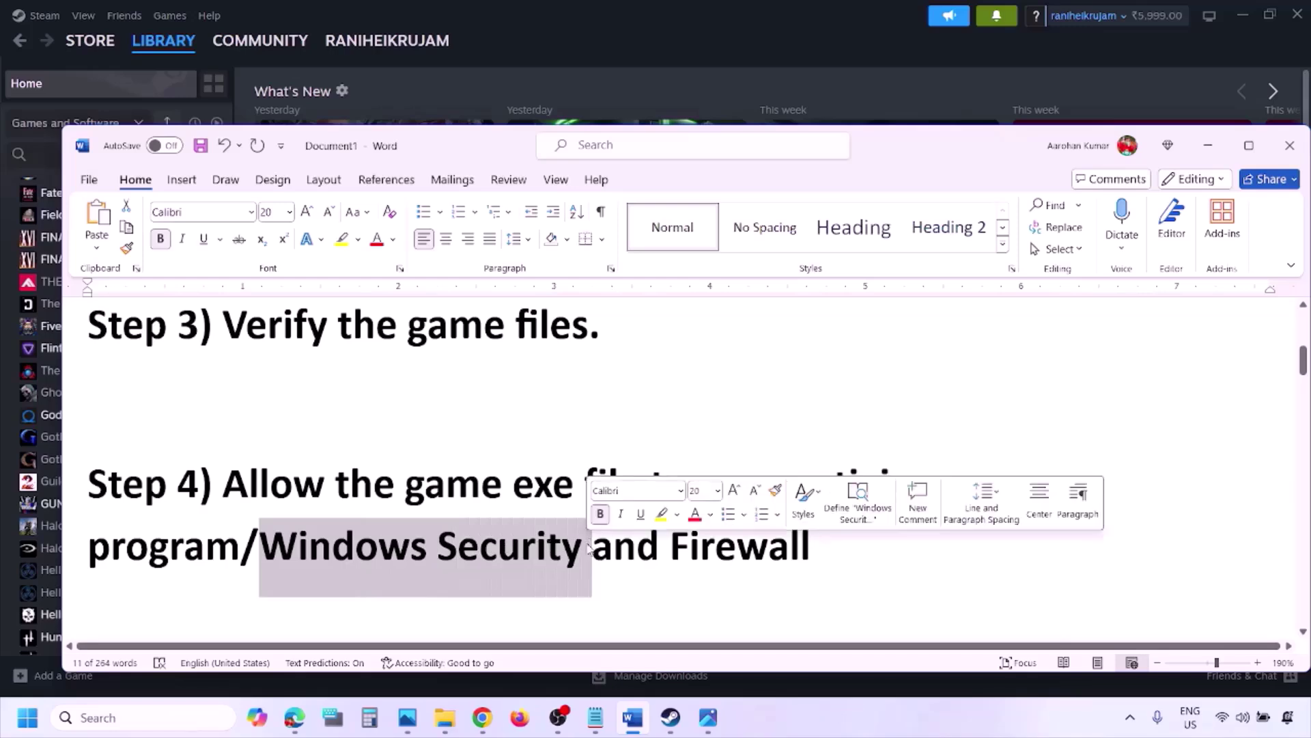
click(871, 731)
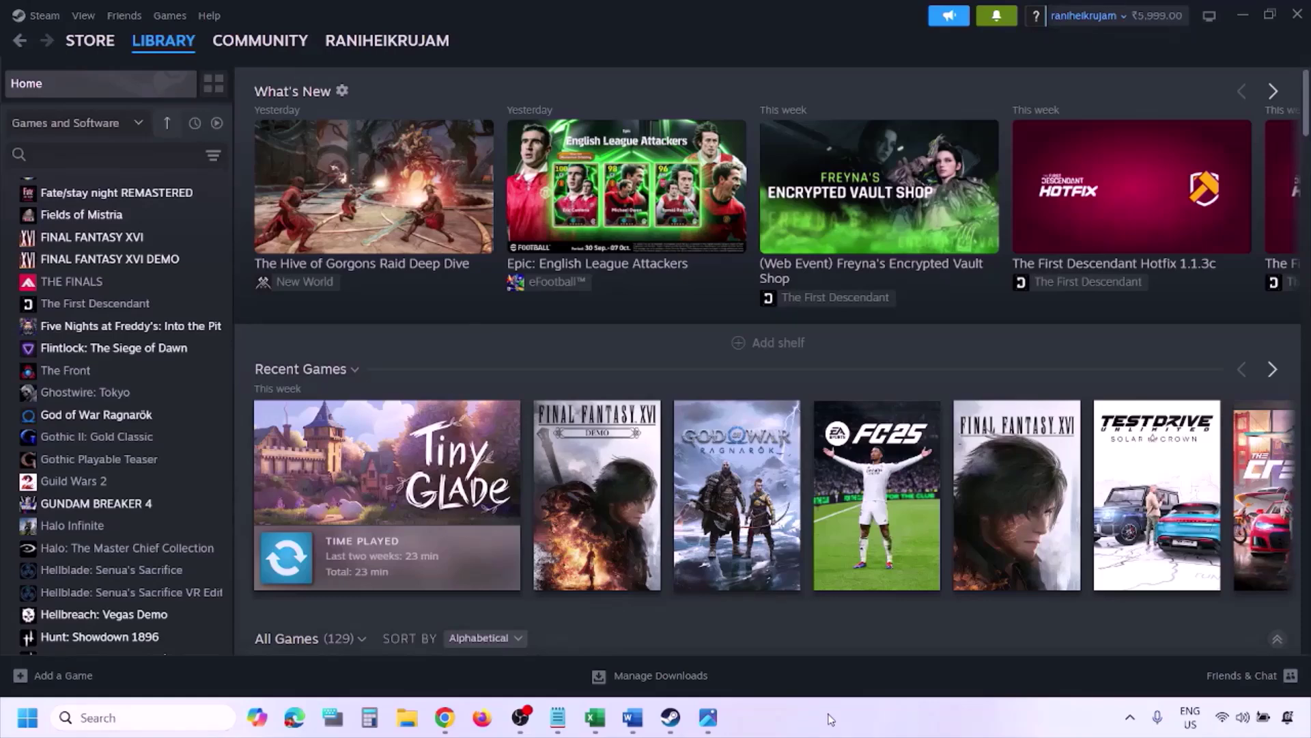
Open Windows Settings and go through Privacy & security and Windows Security to Virus & threat protection
key(super+i)
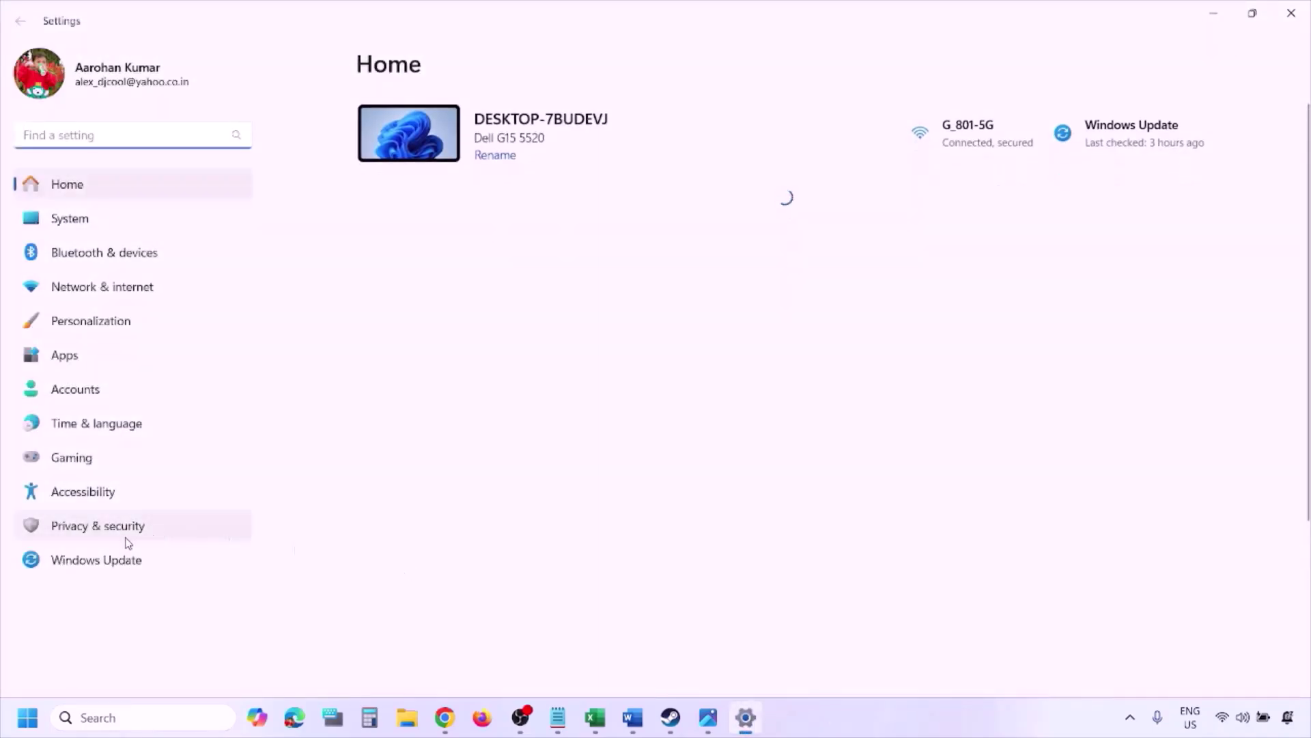
click(136, 536)
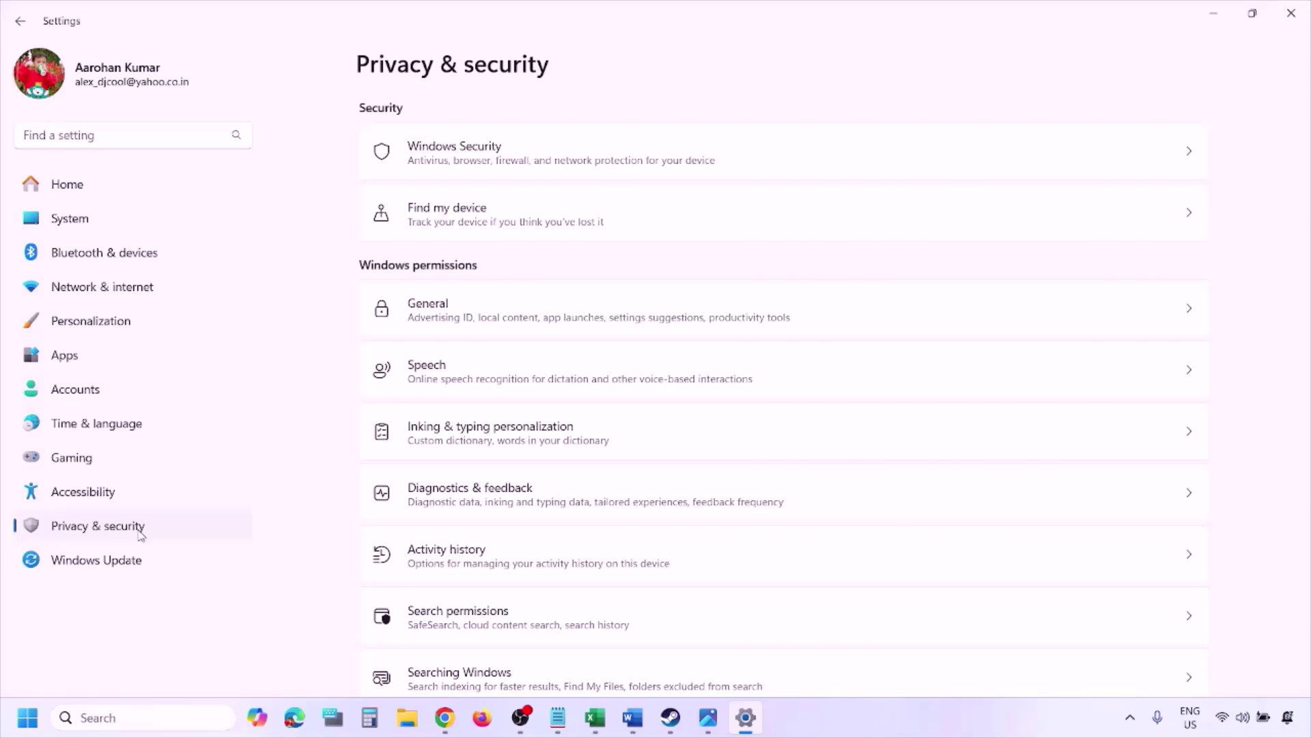
click(473, 163)
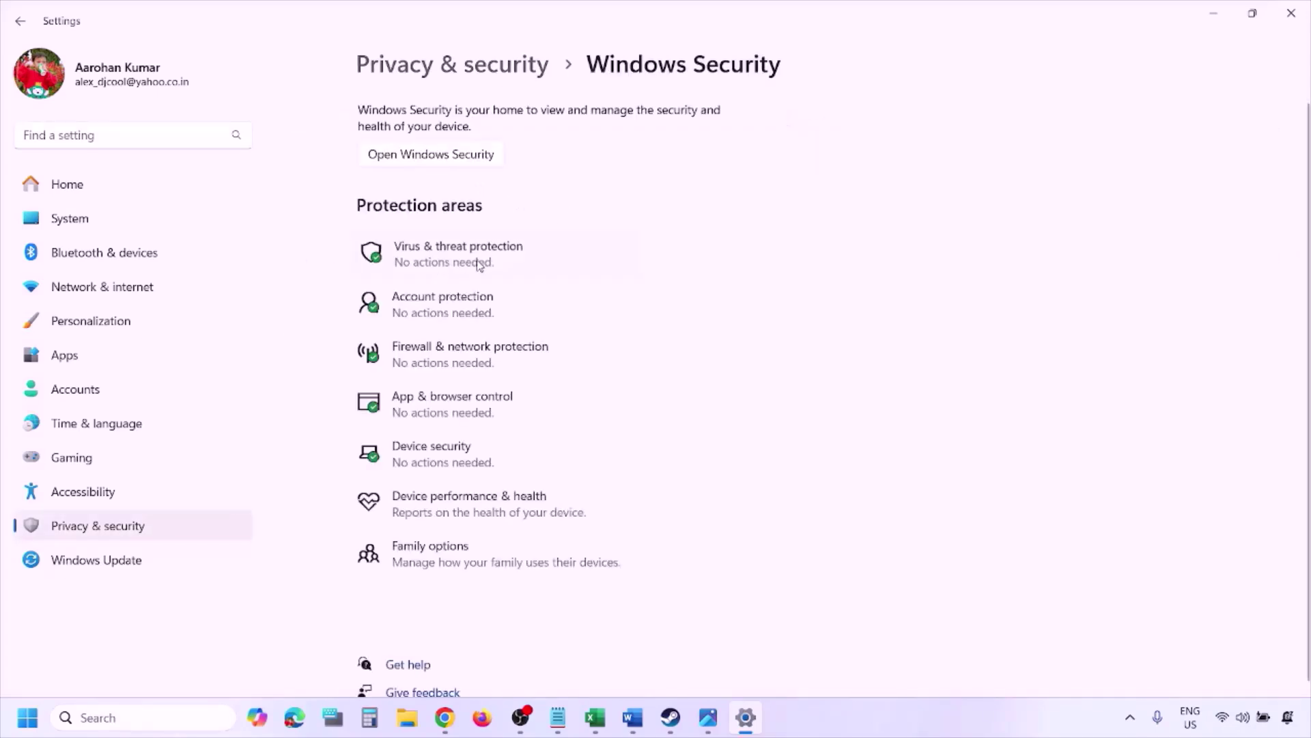
click(483, 261)
Open the ransomware protection settings and show the apps allowed through Controlled folder access
scroll(502, 476, down, 3)
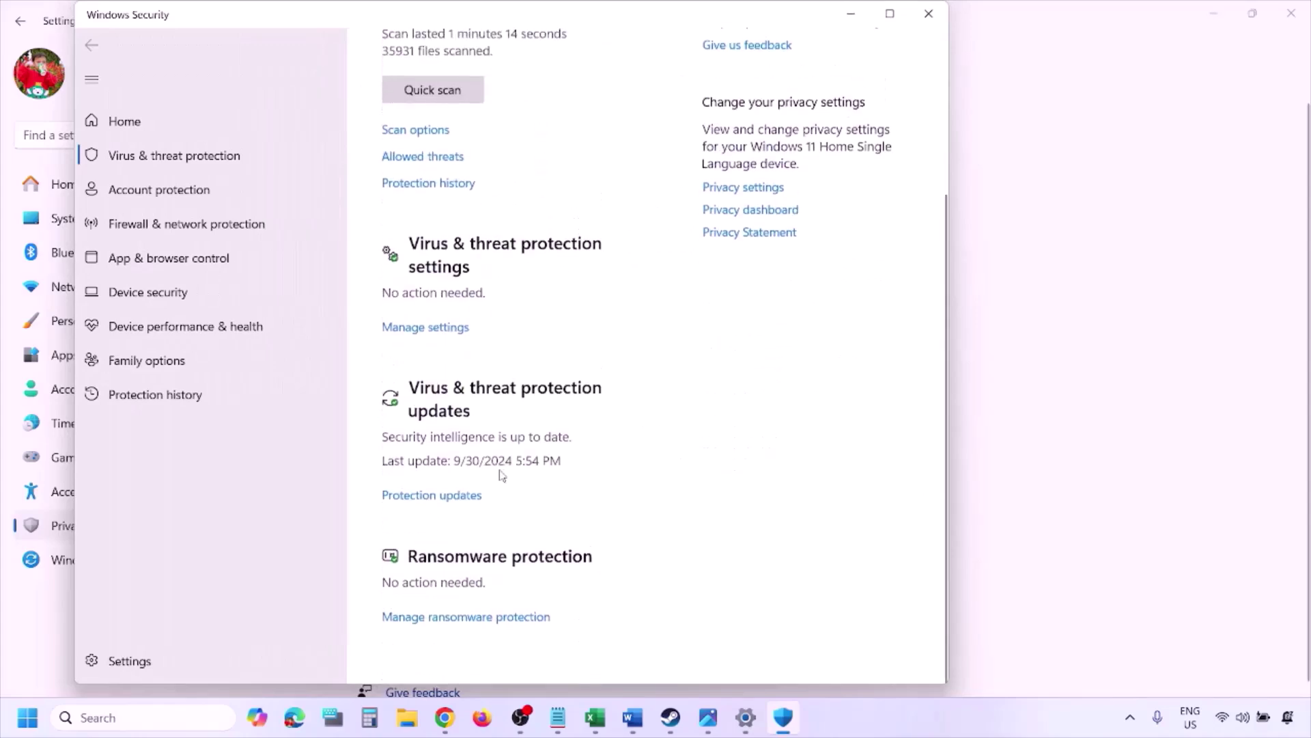
click(481, 620)
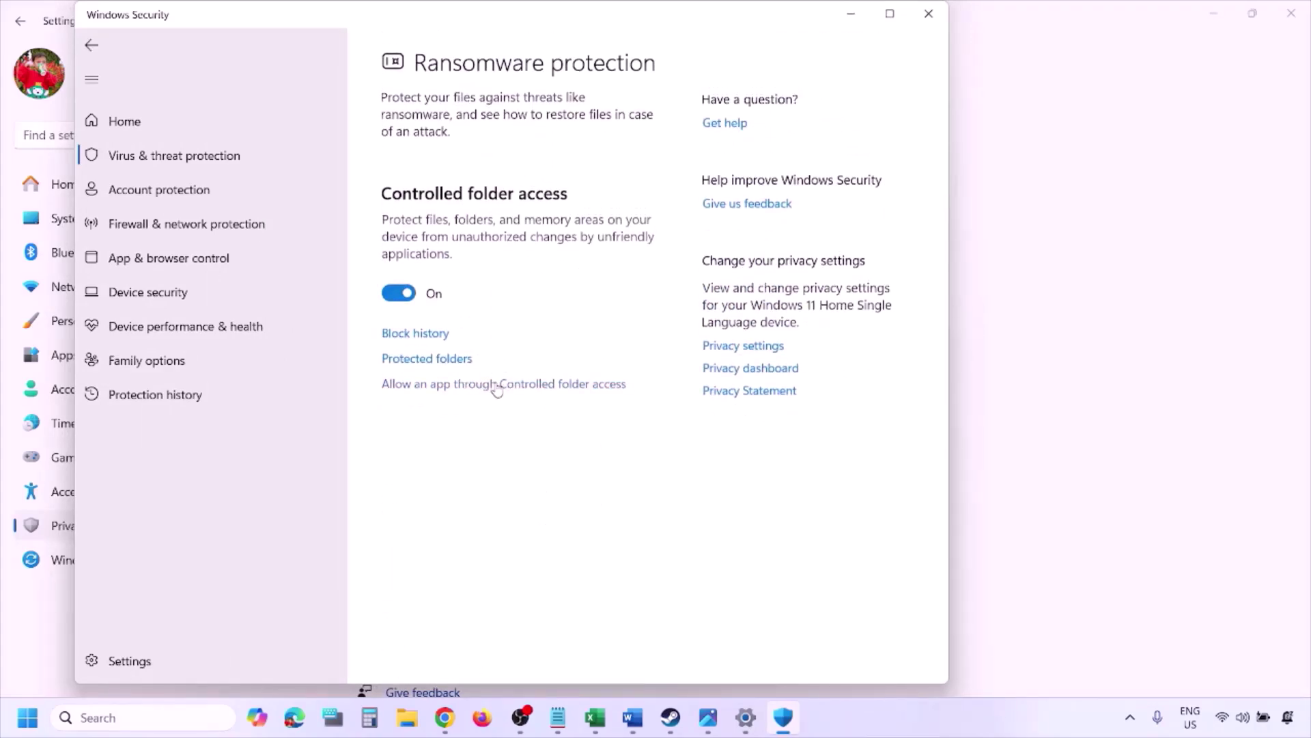
click(496, 384)
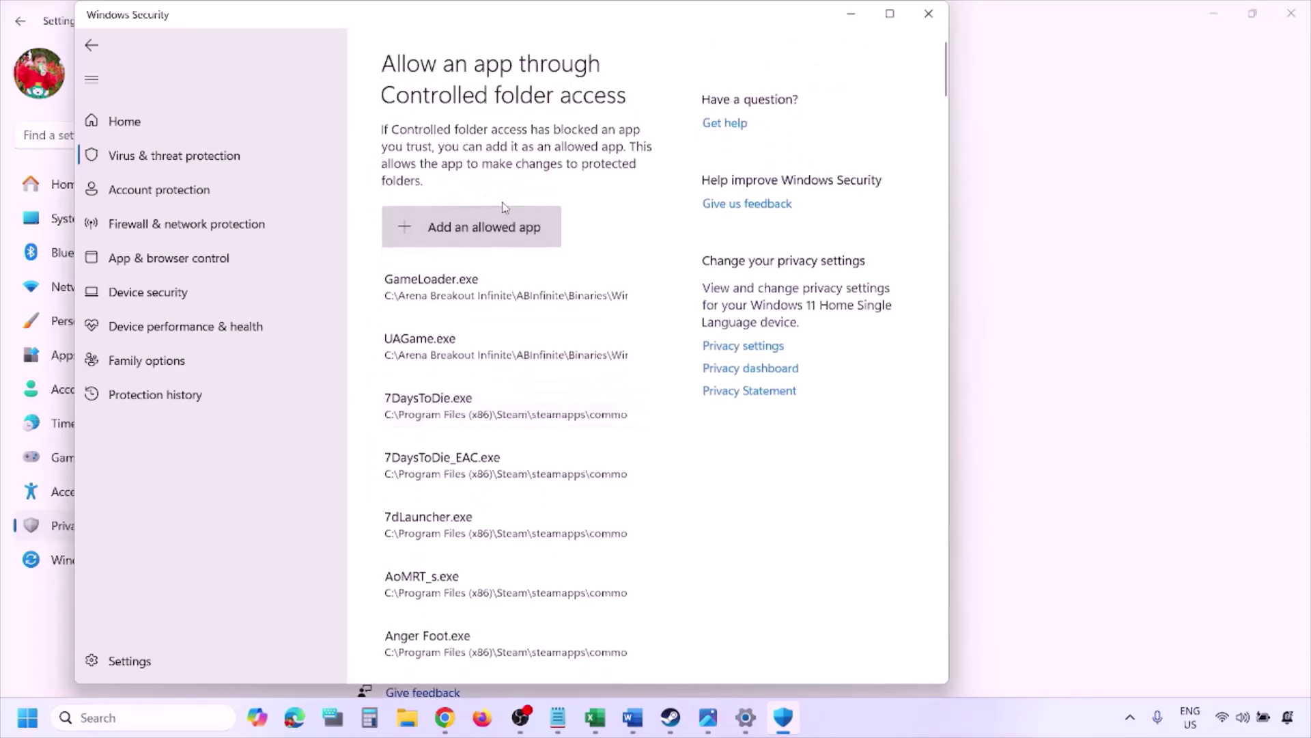
Browse for an allowed app in C:\Program Files (x86)\Steam\steamapps and cancel without choosing a file
click(492, 228)
click(494, 299)
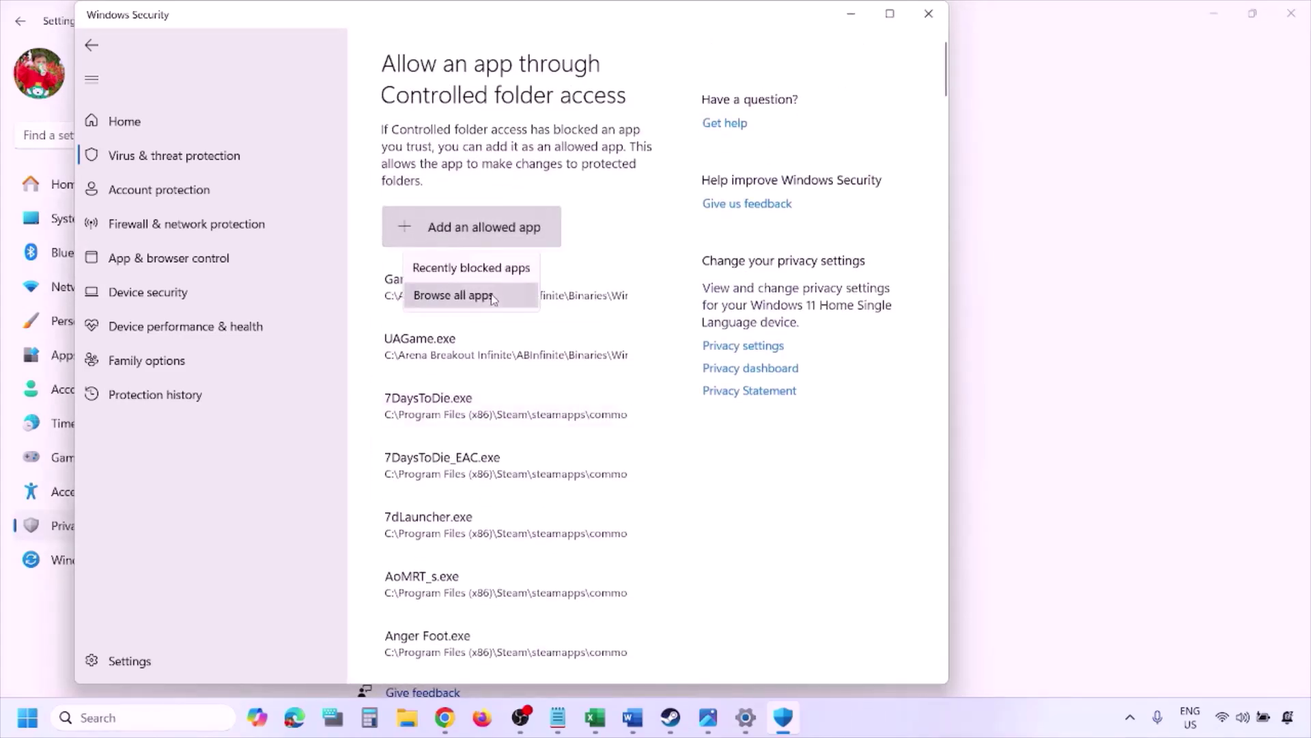
click(150, 365)
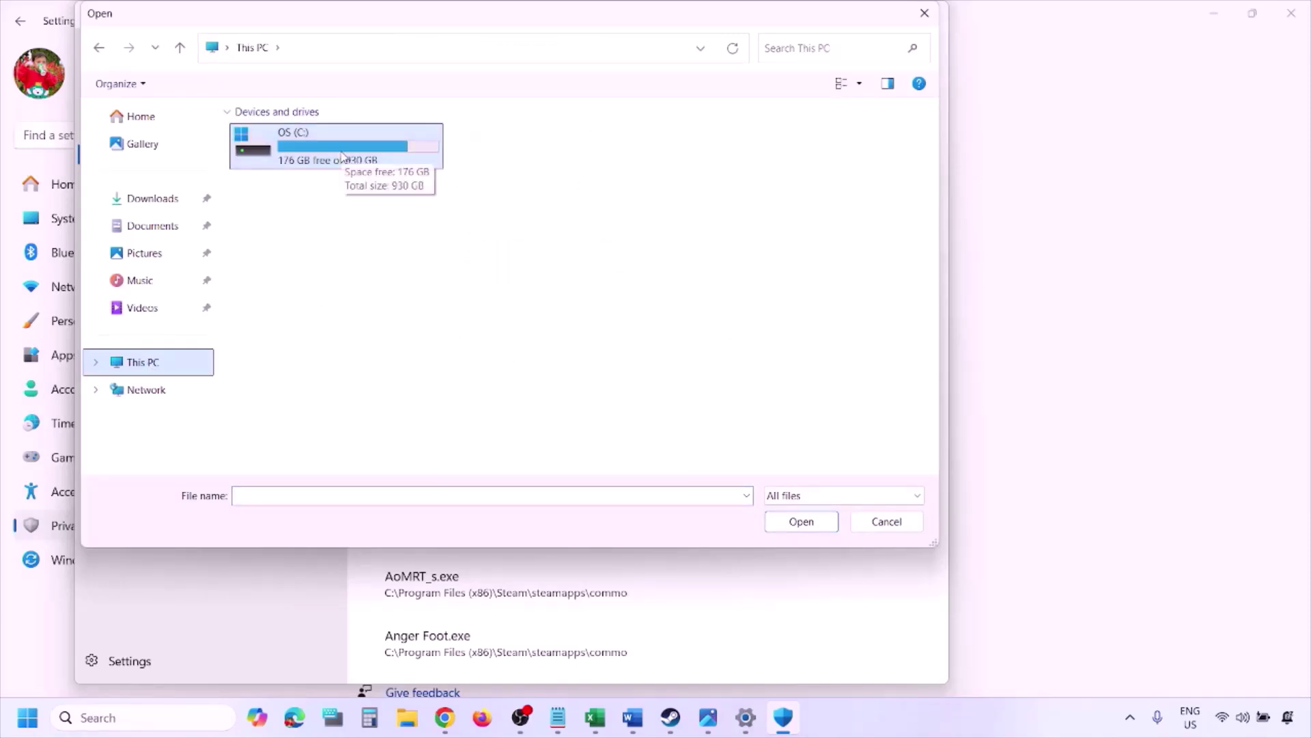
double_click(343, 155)
scroll(343, 172, down, 3)
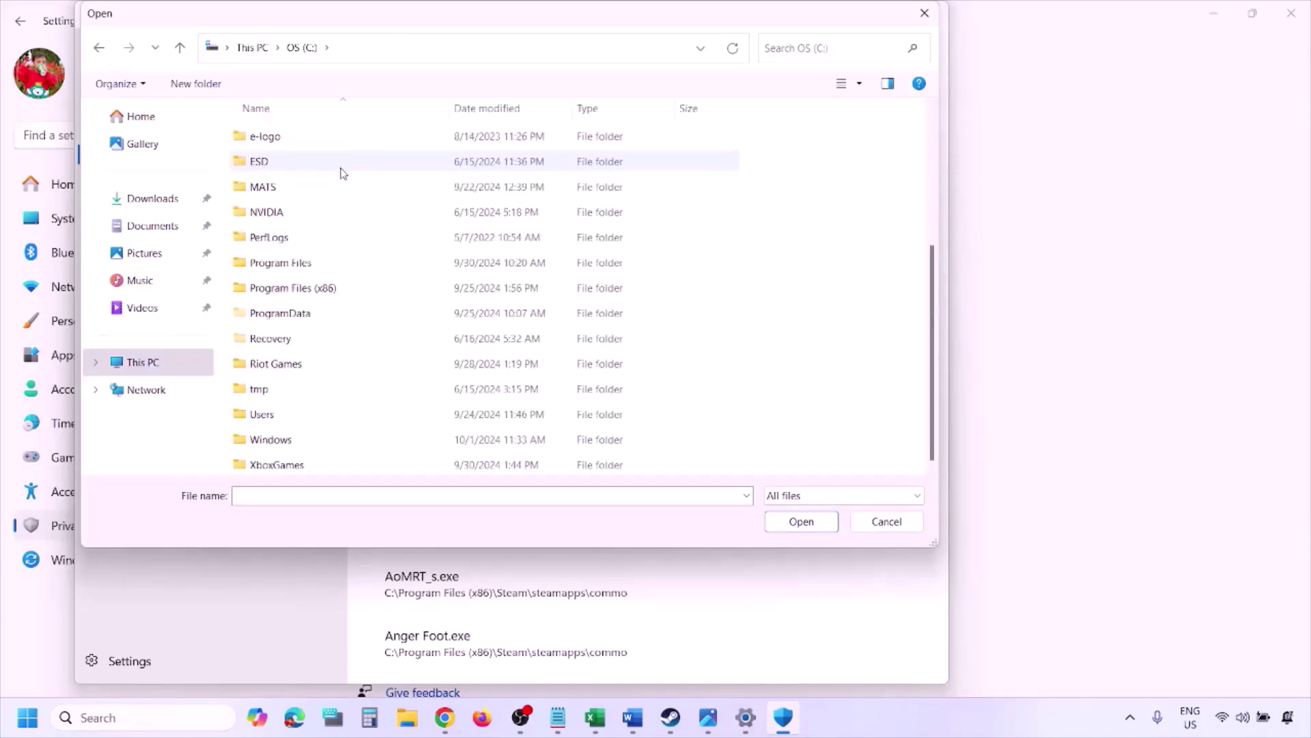
double_click(329, 287)
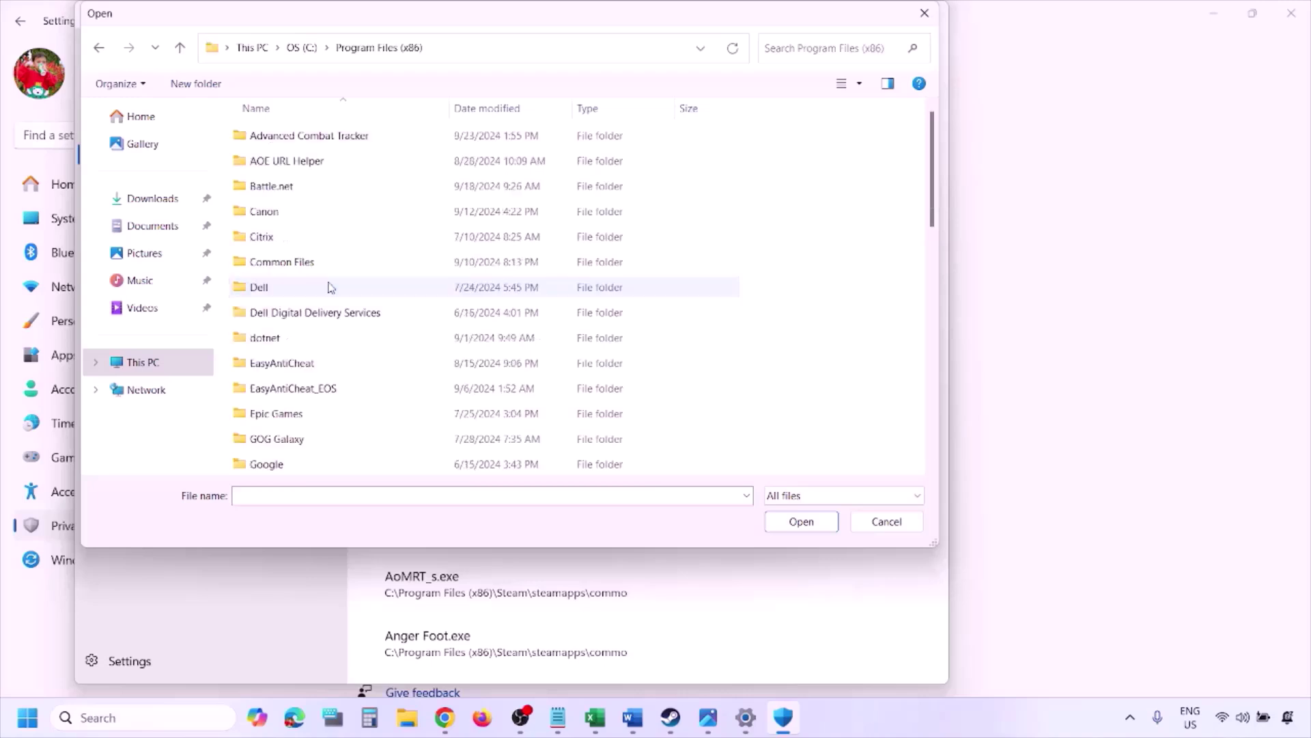
scroll(330, 287, down, 8)
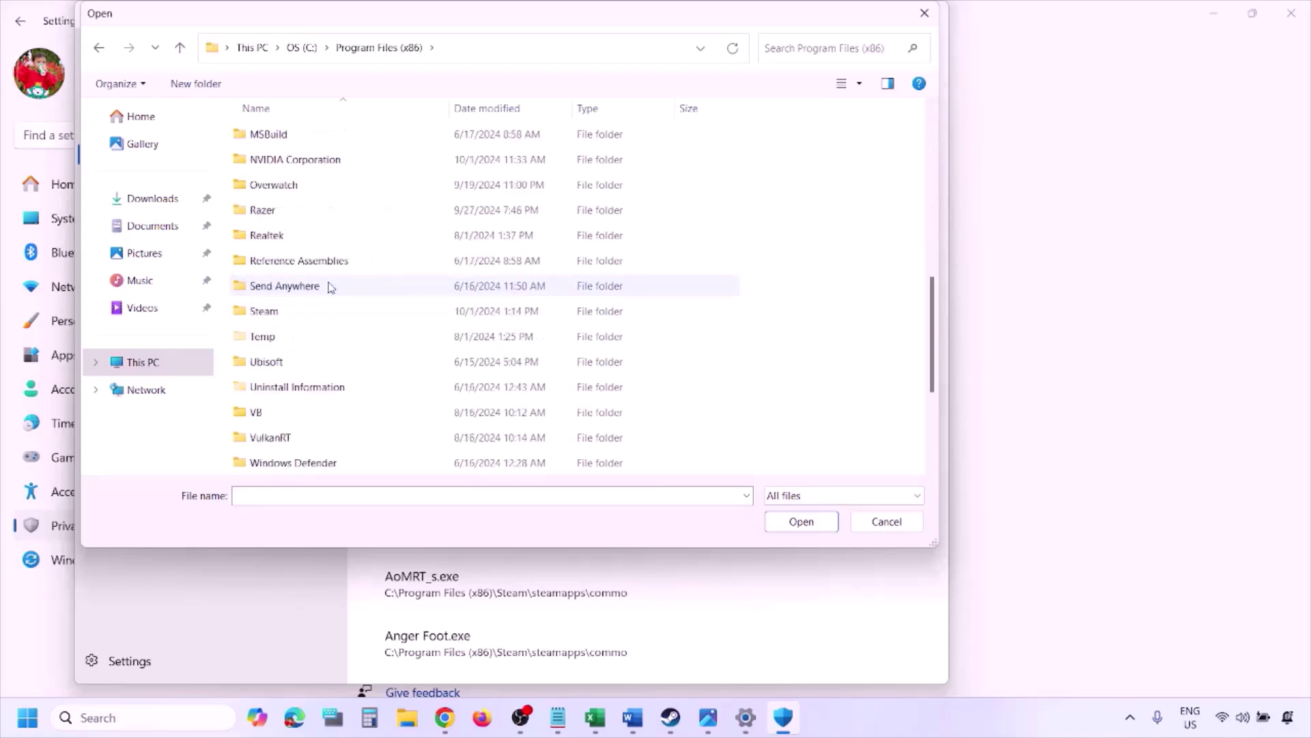
double_click(266, 235)
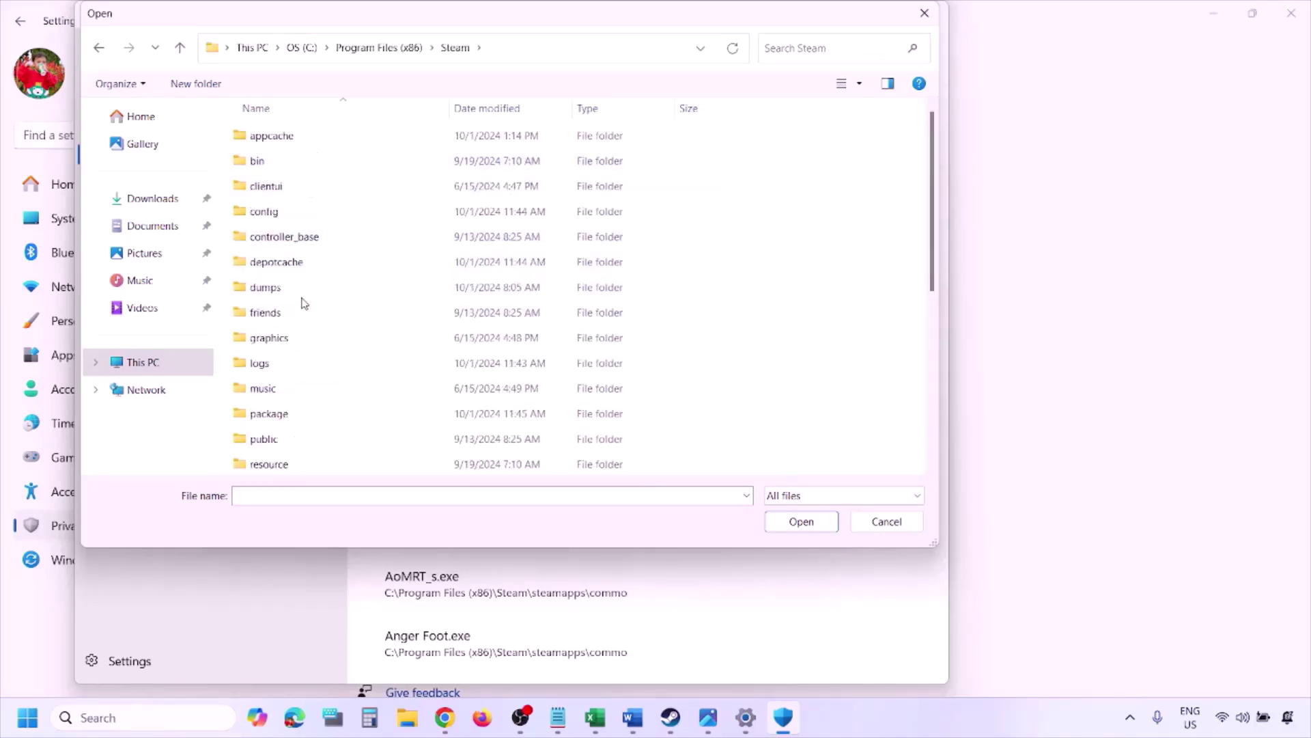
scroll(305, 303, down, 3)
double_click(301, 263)
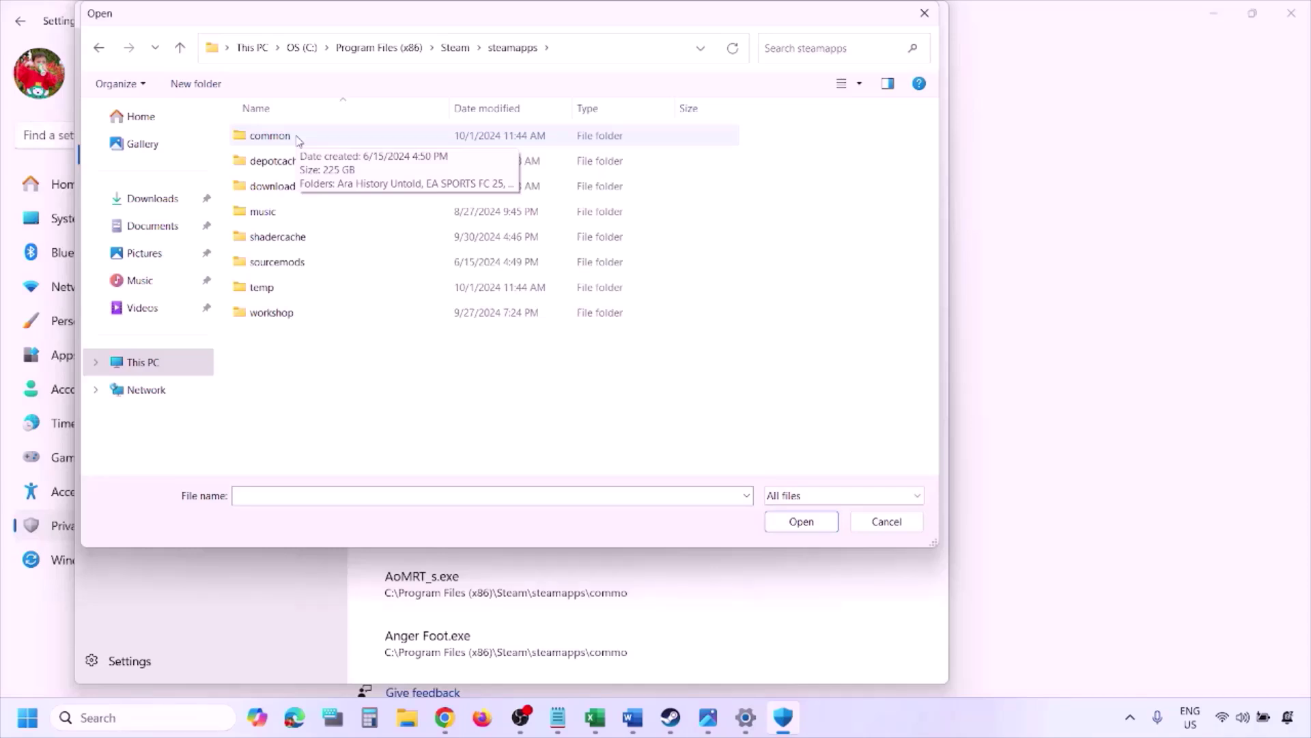
click(883, 527)
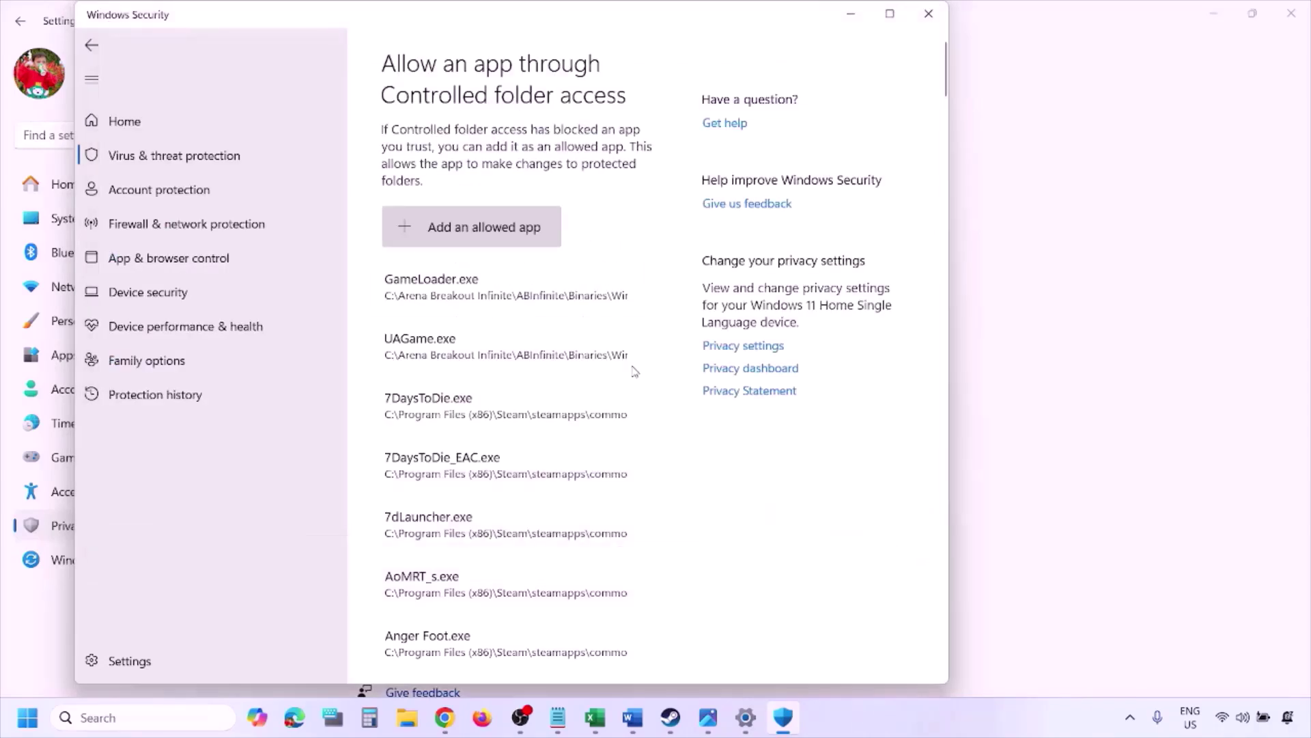
Open Control Panel and show the apps allowed through Windows Defender Firewall under System and Security
click(136, 717)
text(ontrol)
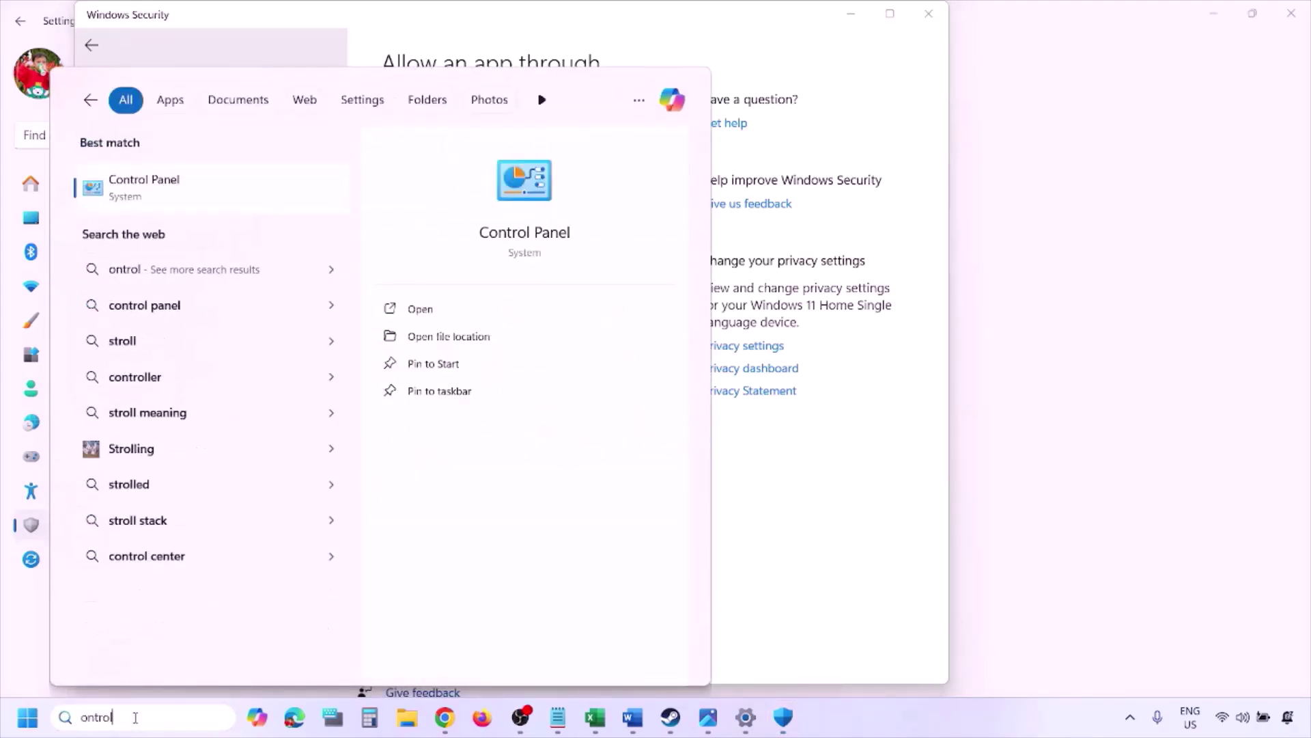
key(Return)
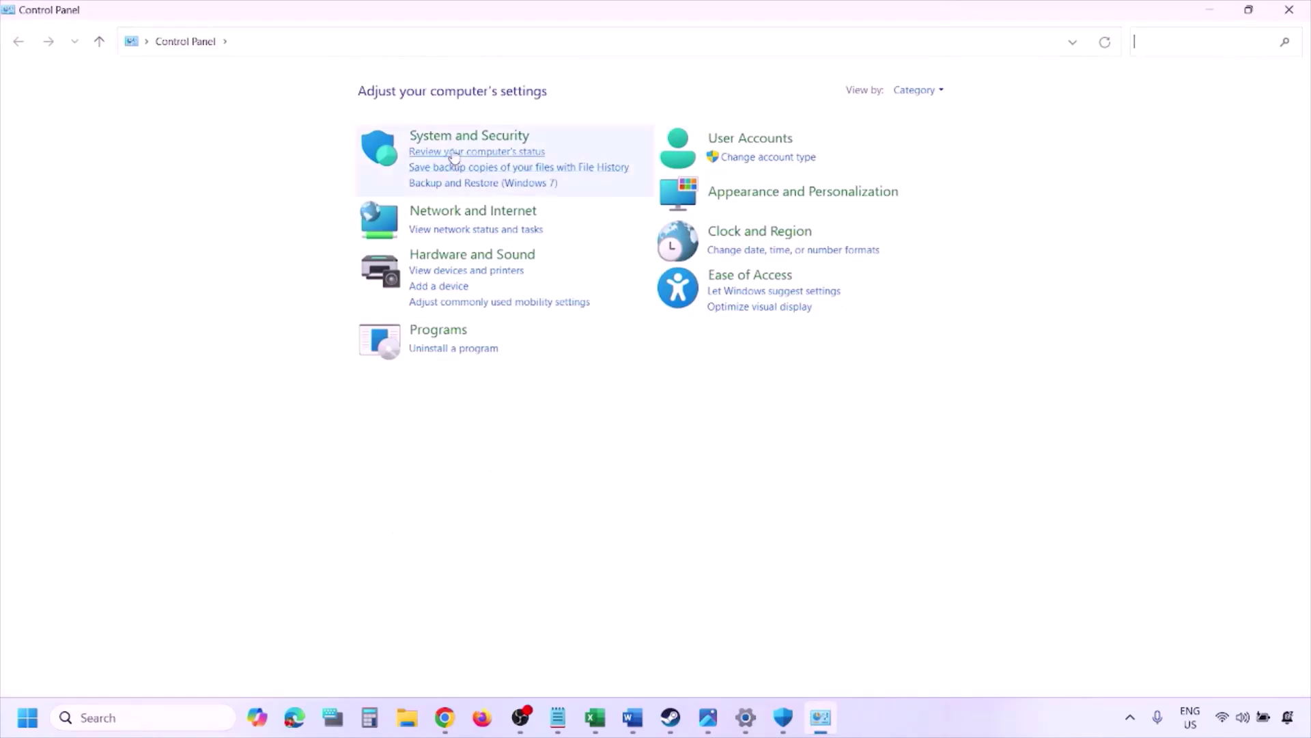
click(451, 139)
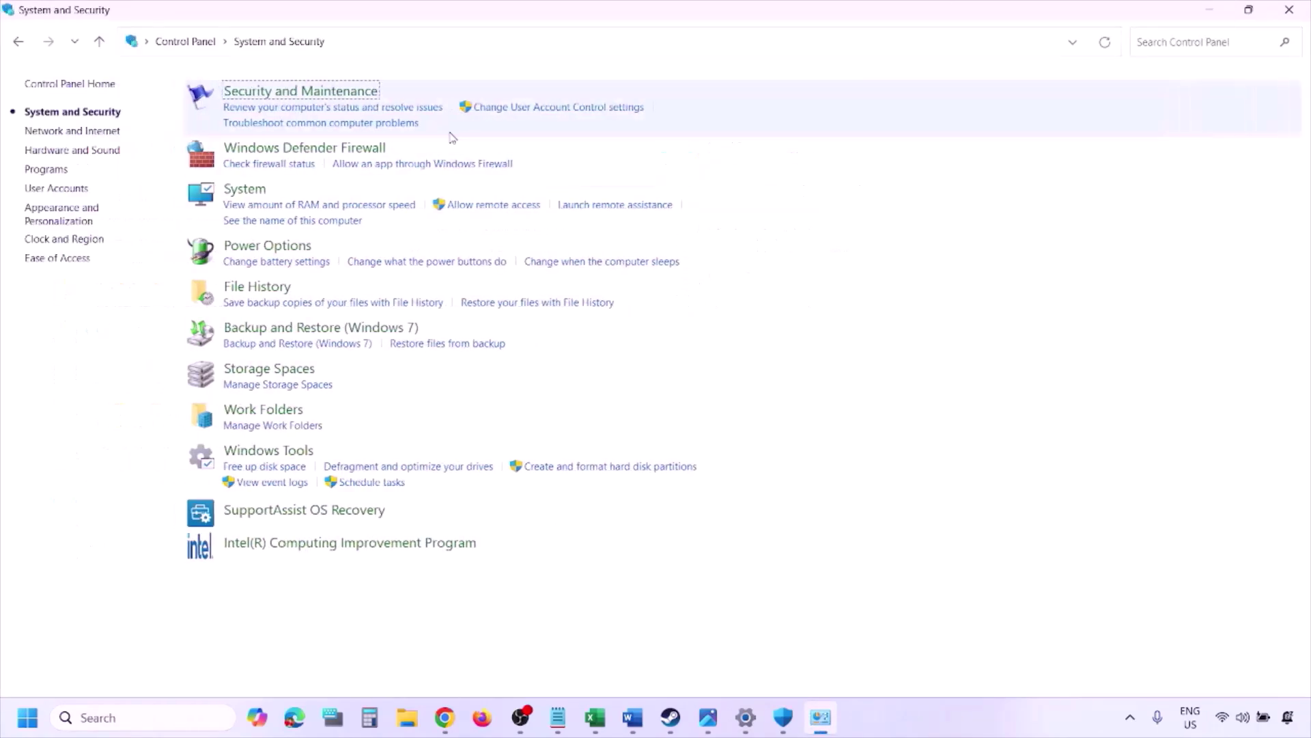
click(354, 149)
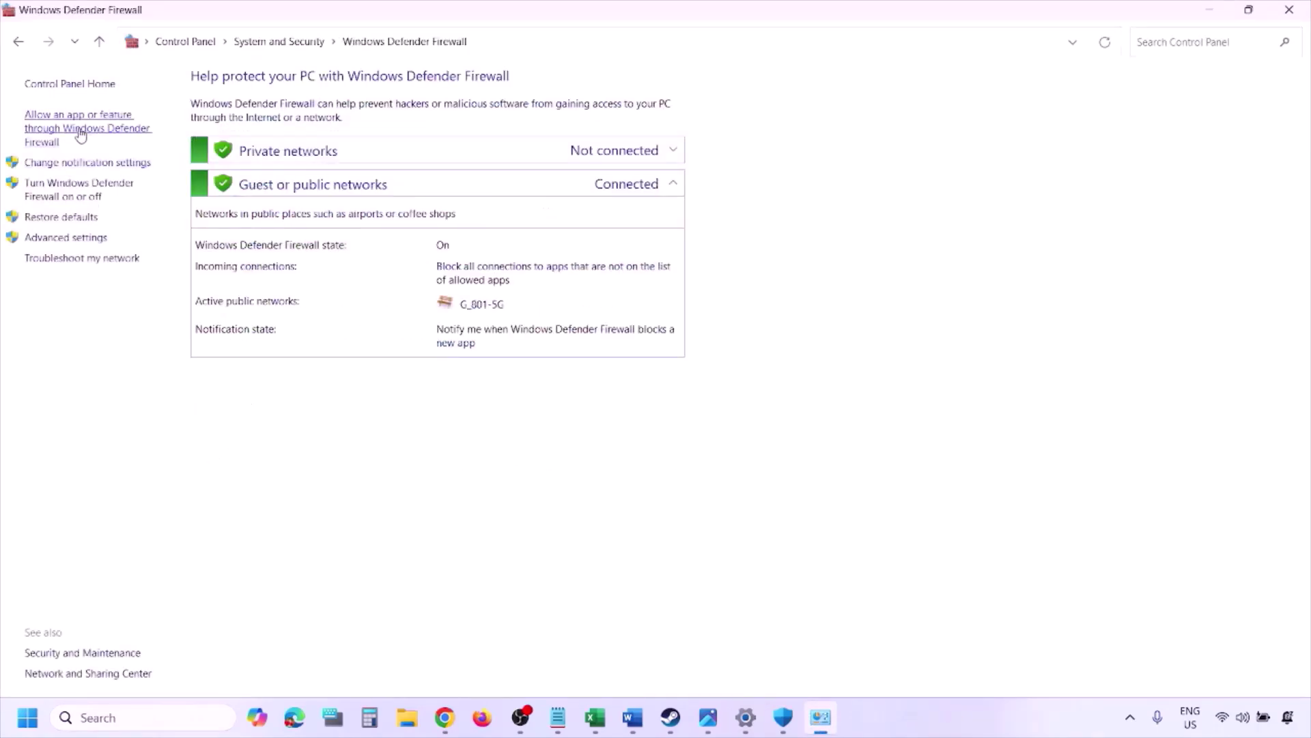
click(90, 127)
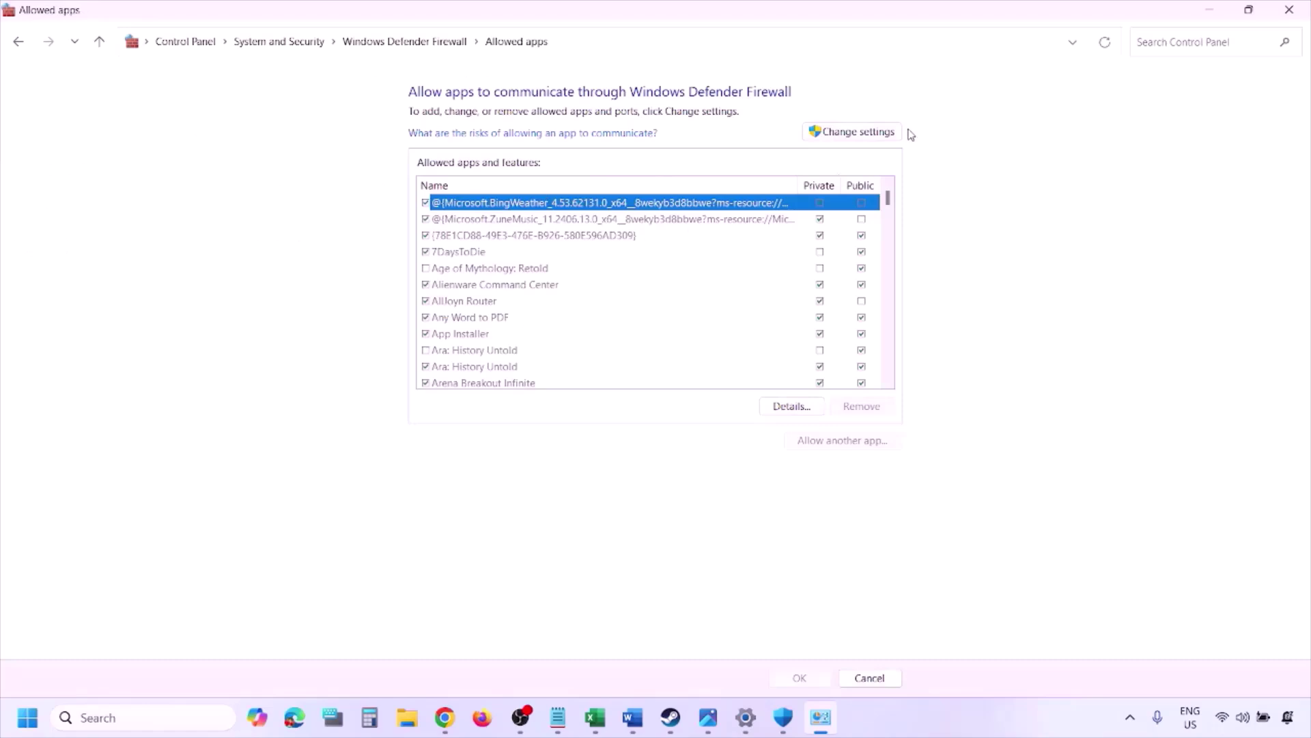
Unlock the firewall's allowed apps for changes, browse This PC for another app to allow, and cancel and close Control Panel
click(881, 131)
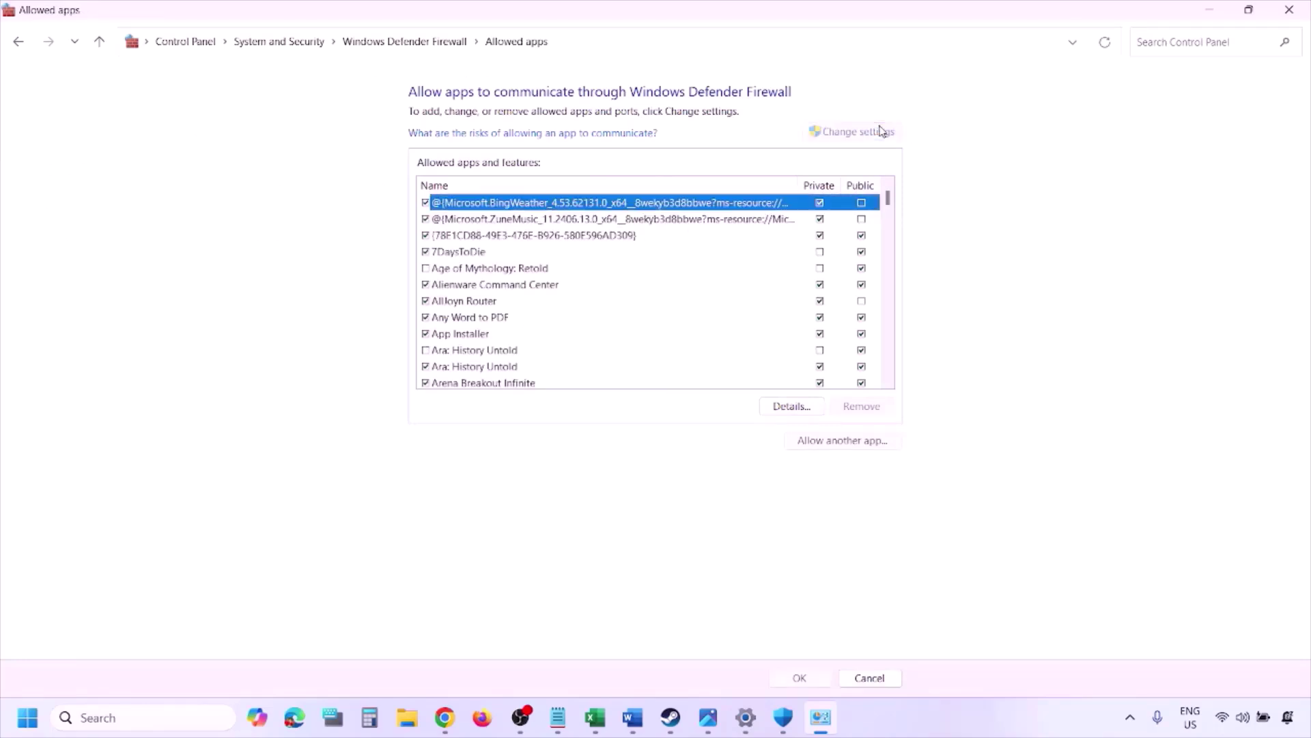
click(844, 441)
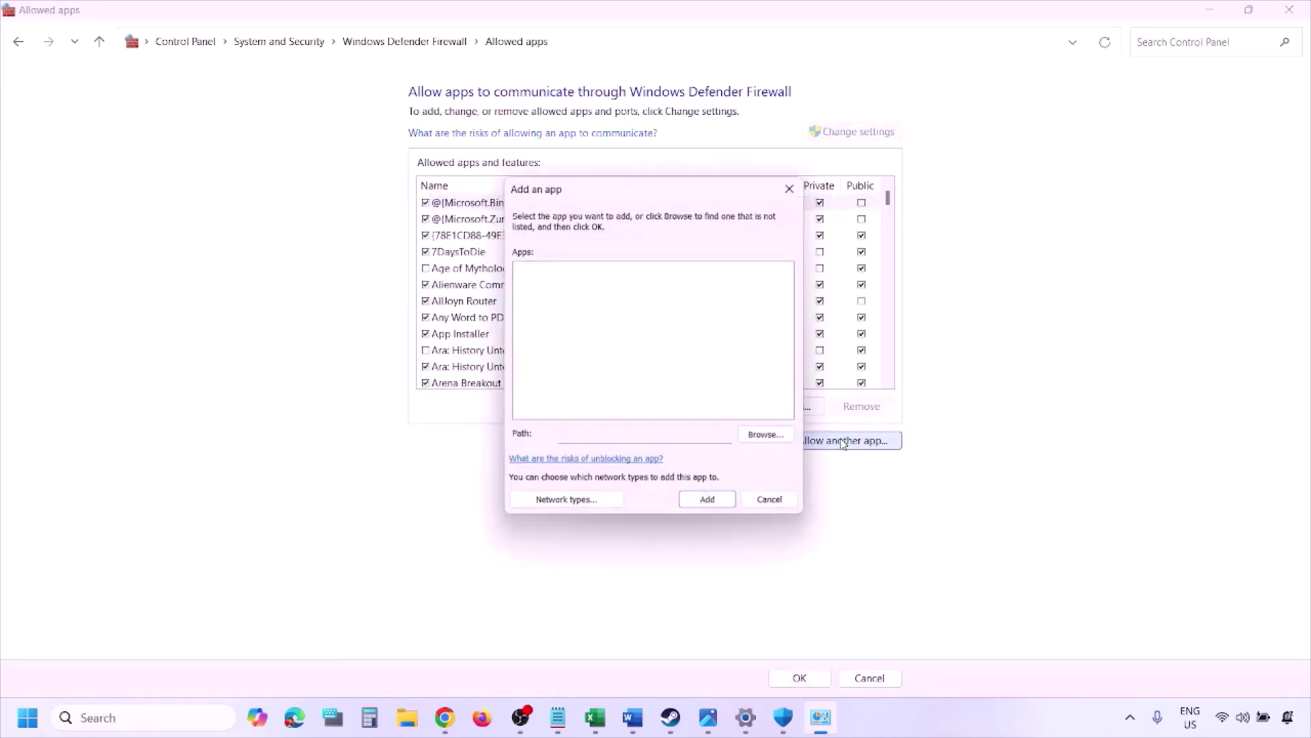
click(774, 440)
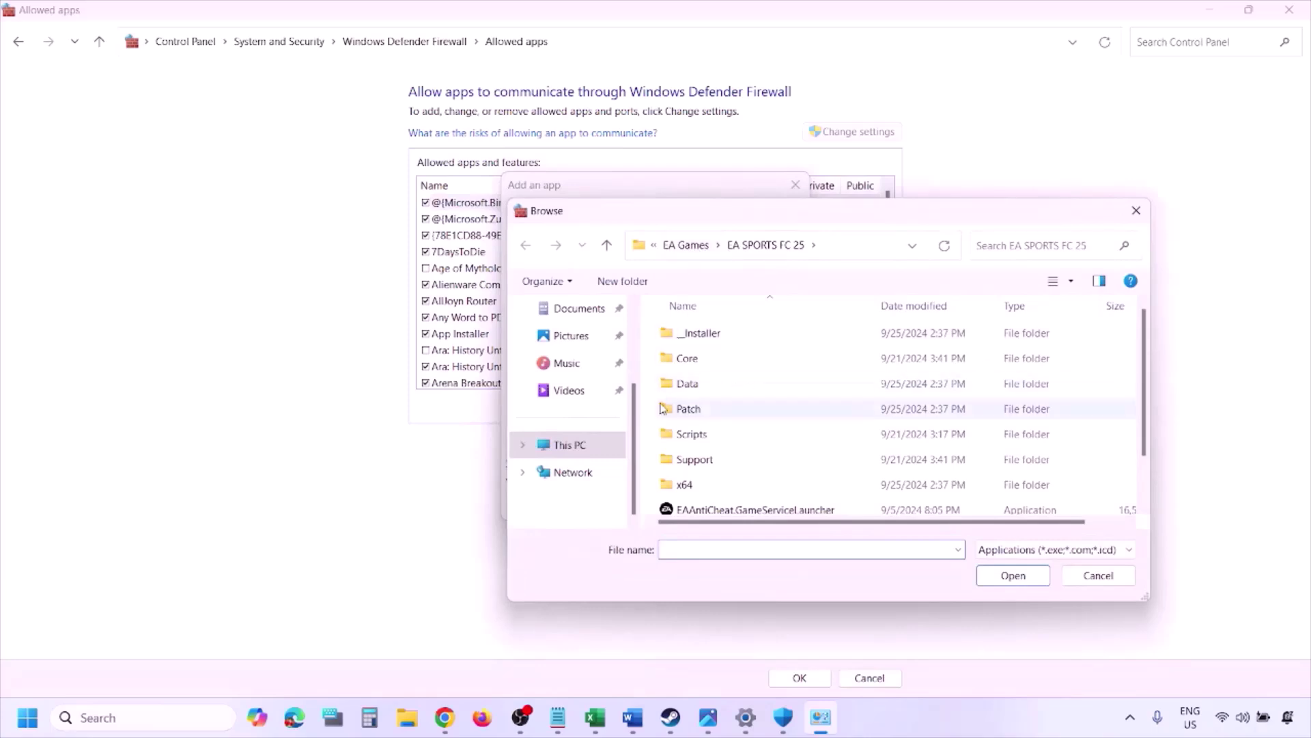
click(601, 451)
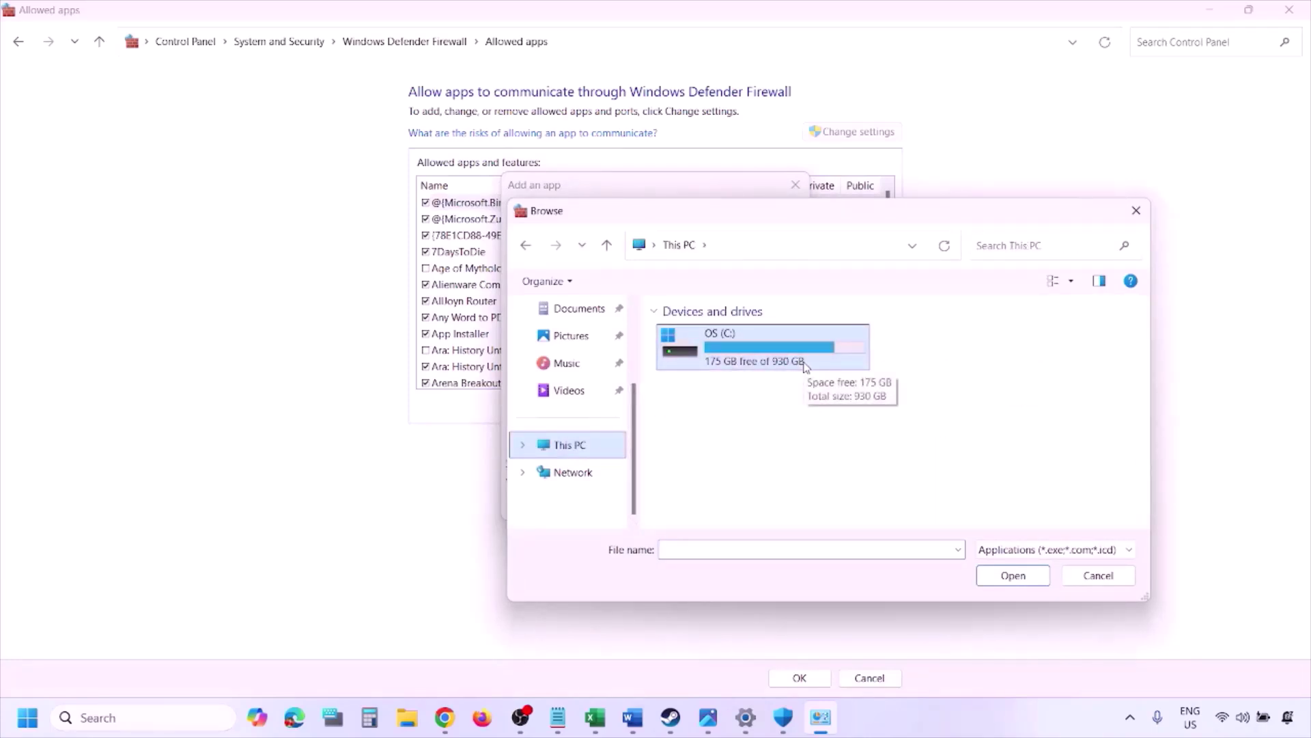
click(1082, 583)
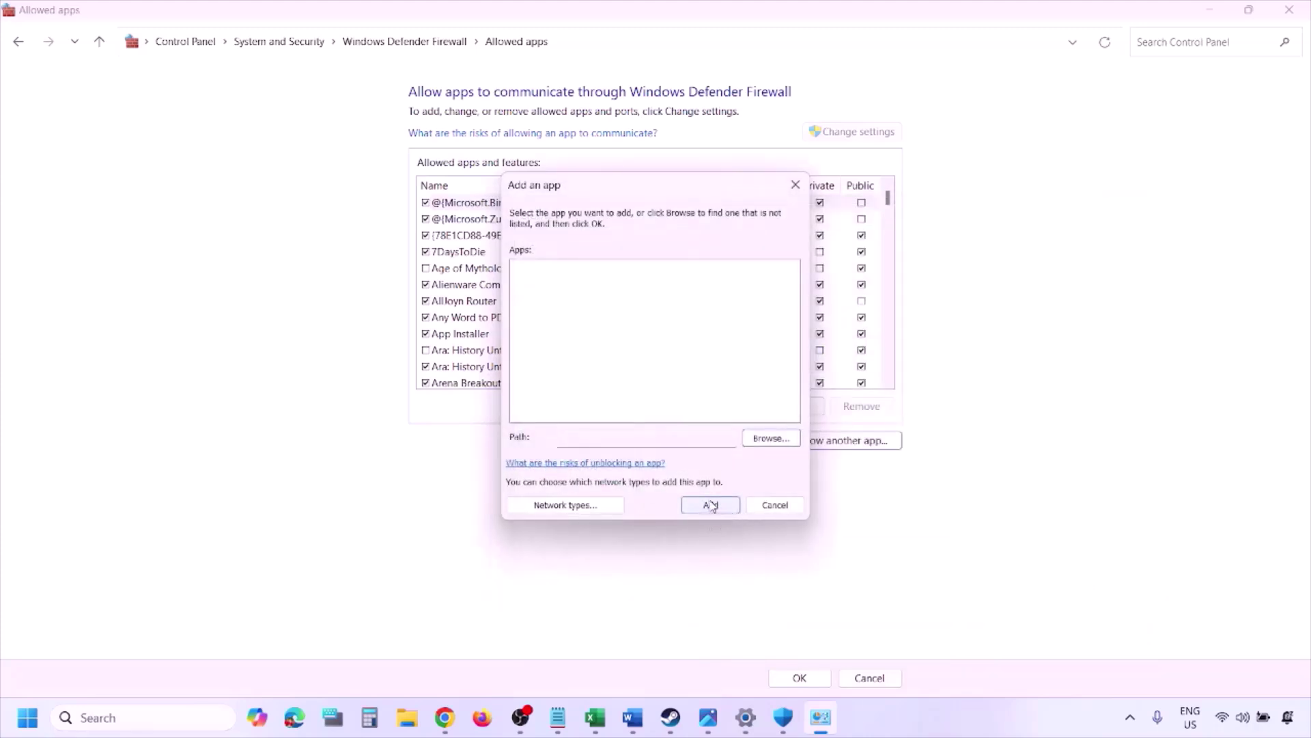
click(765, 507)
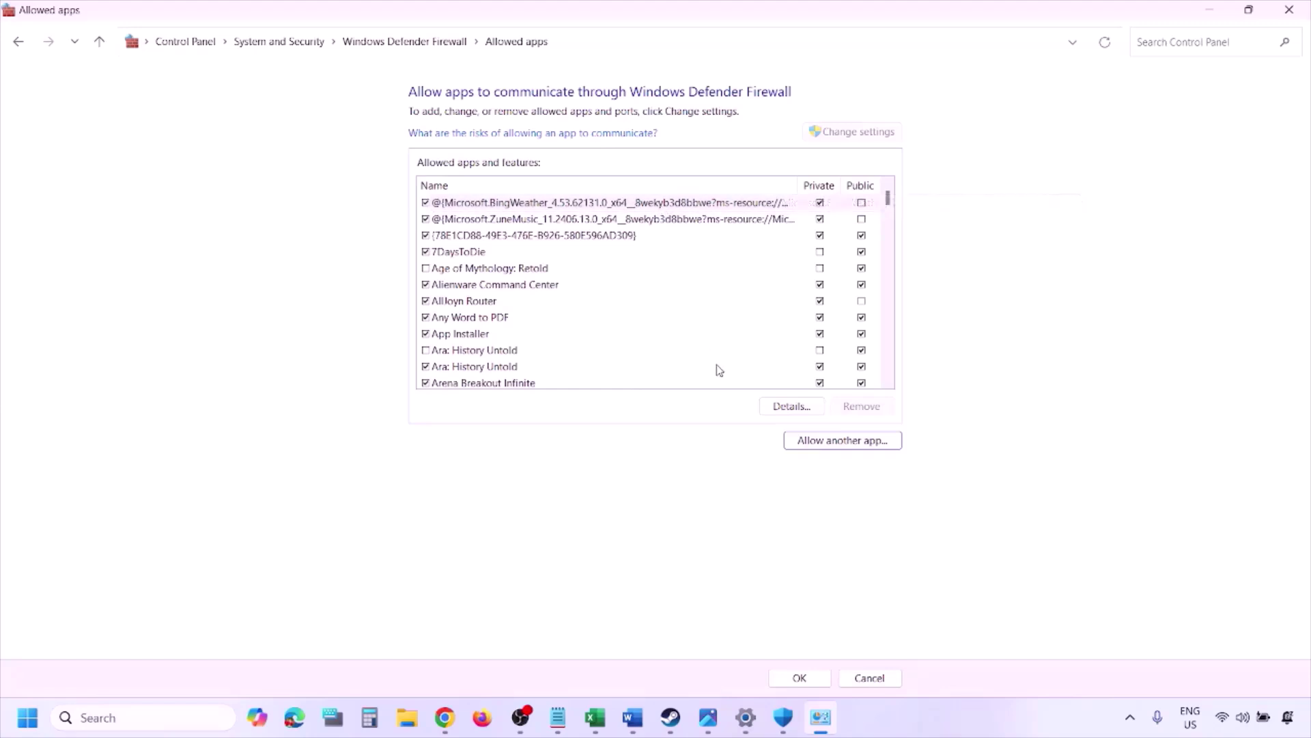
click(1289, 9)
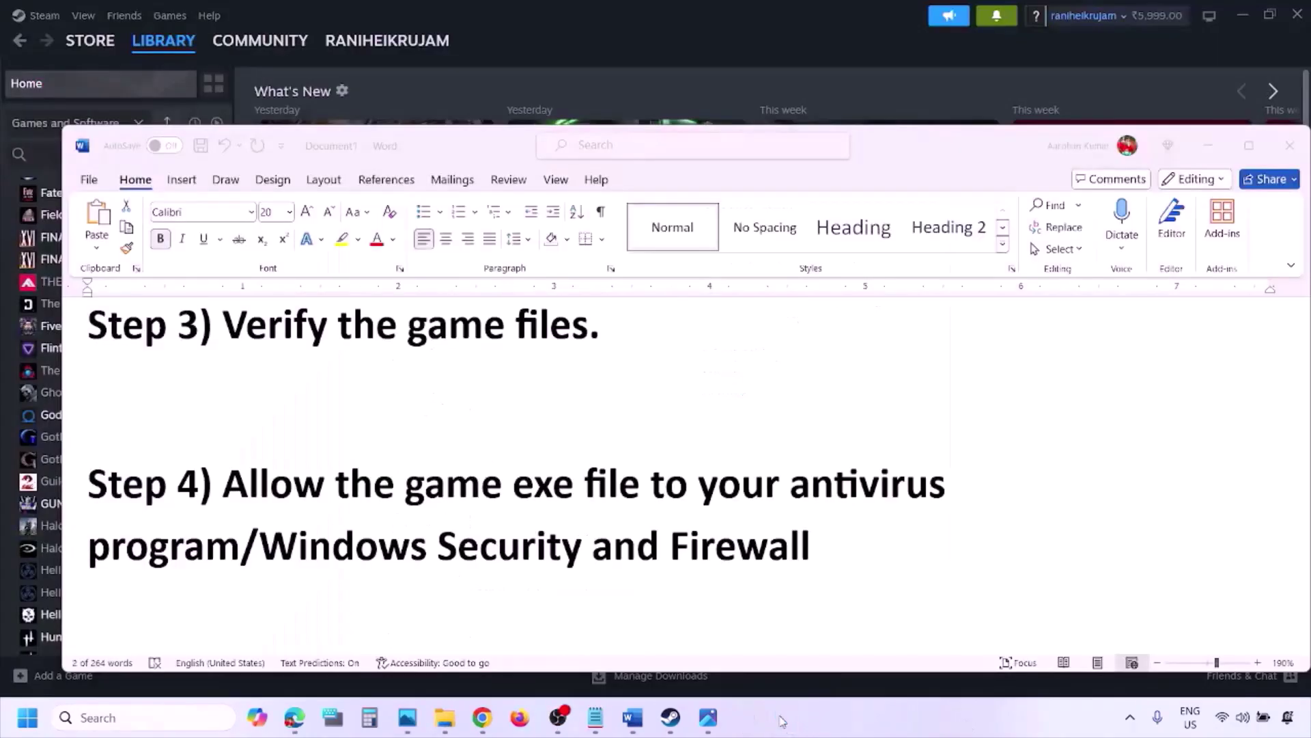
Go to Step 5 in the notes on clean graphics driver installation and highlight its NVIDIA and AMD links
scroll(471, 471, down, 3)
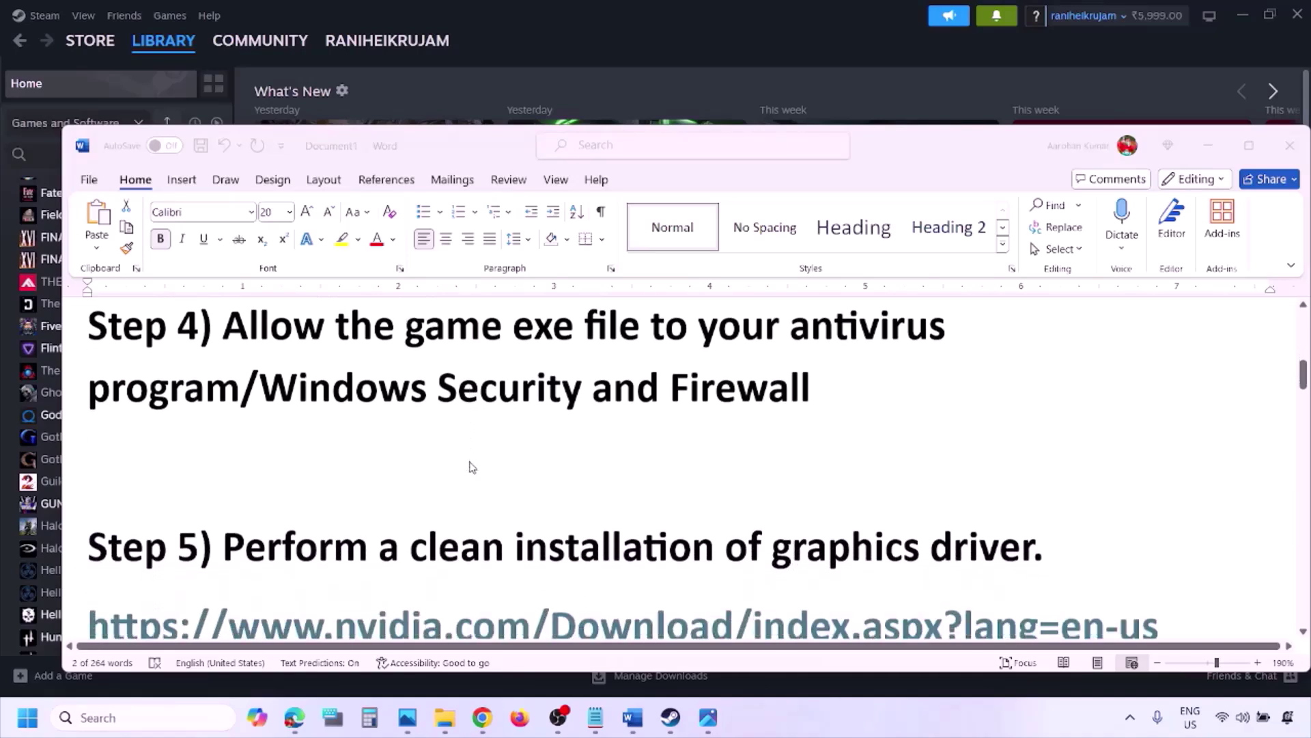
scroll(428, 491, down, 2)
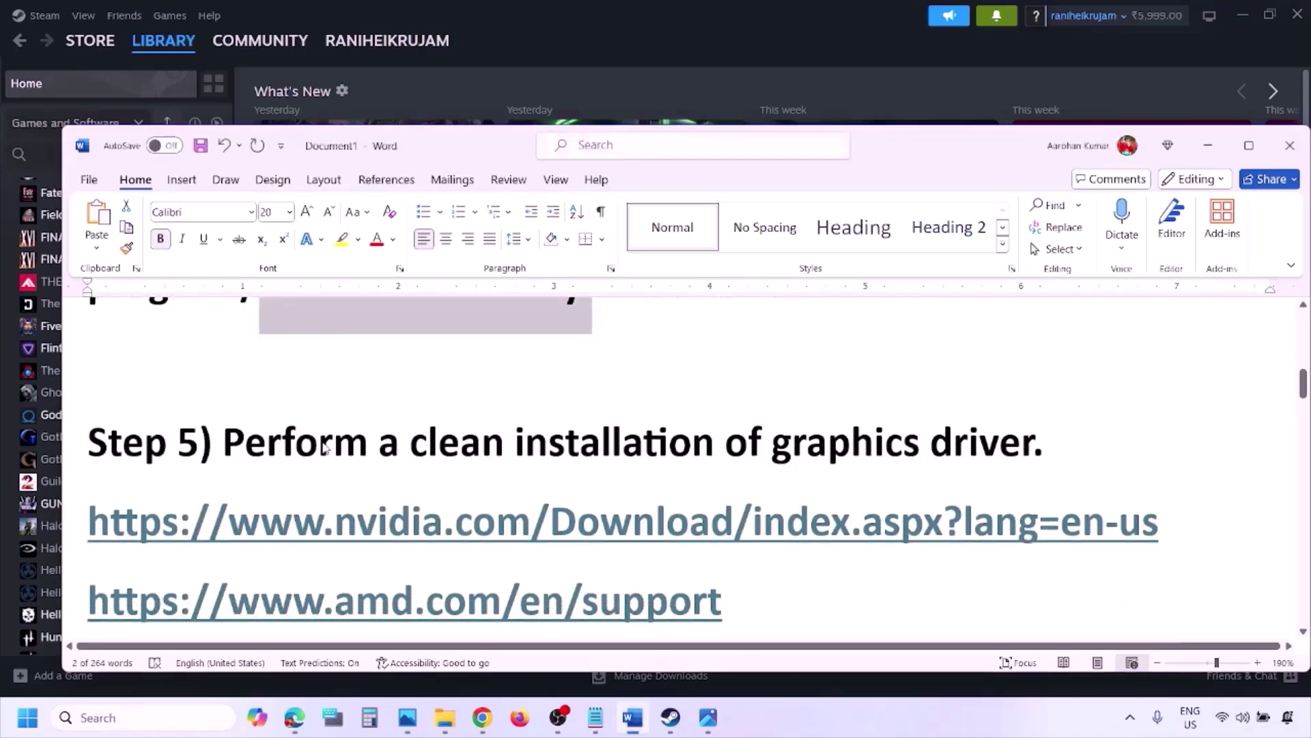
double_click(325, 447)
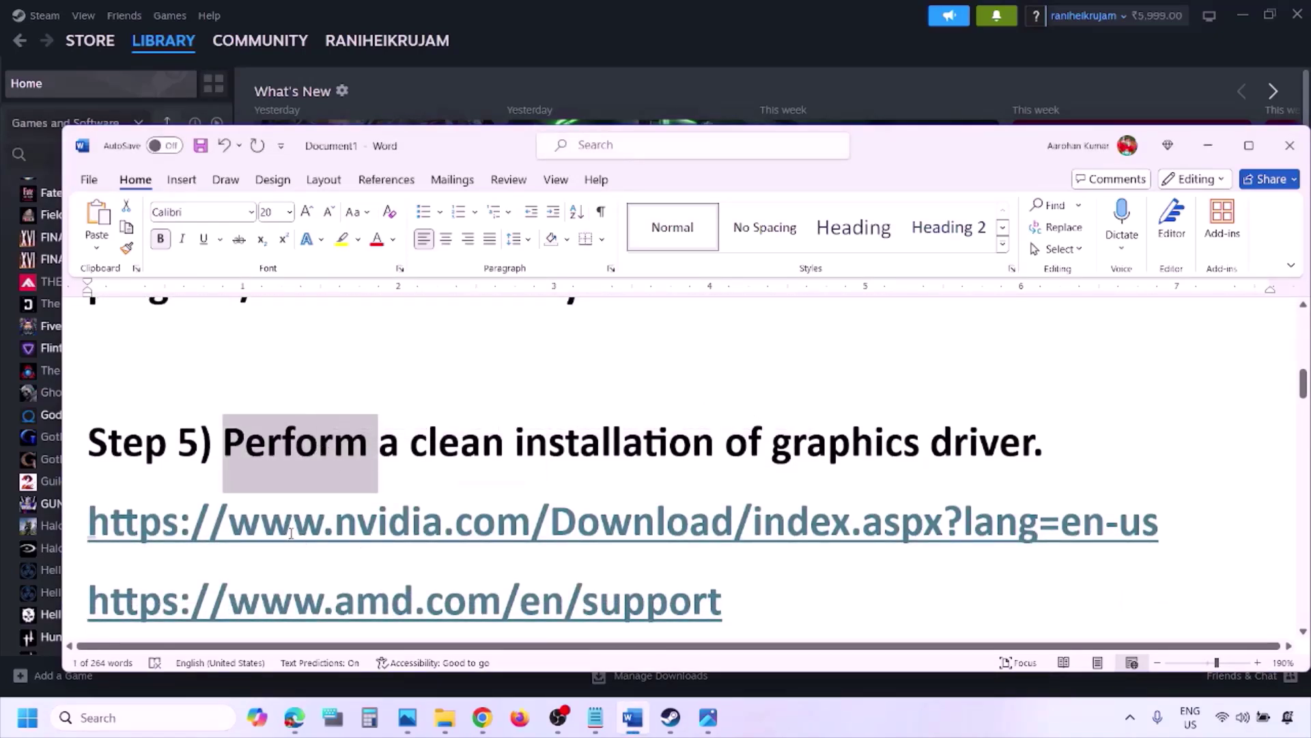
drag(290, 533, 469, 532)
scroll(468, 519, down, 1)
drag(293, 550, 543, 550)
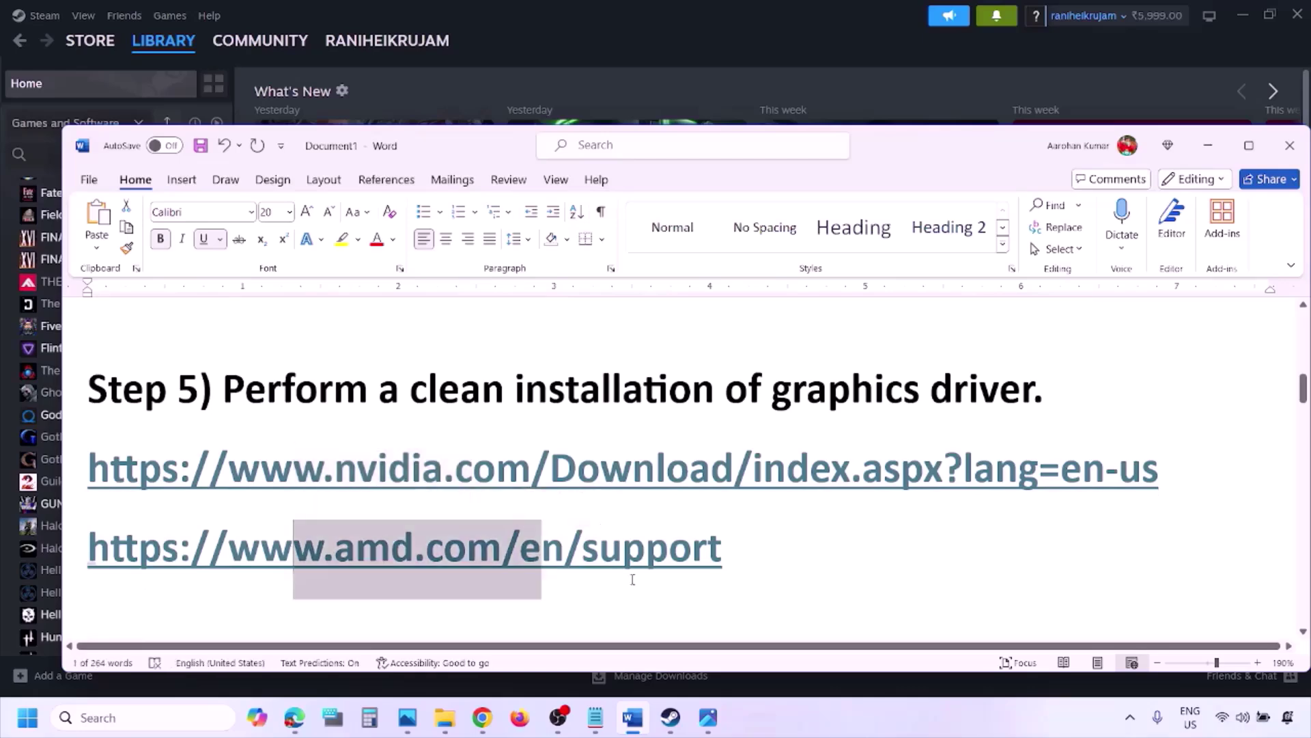
click(862, 707)
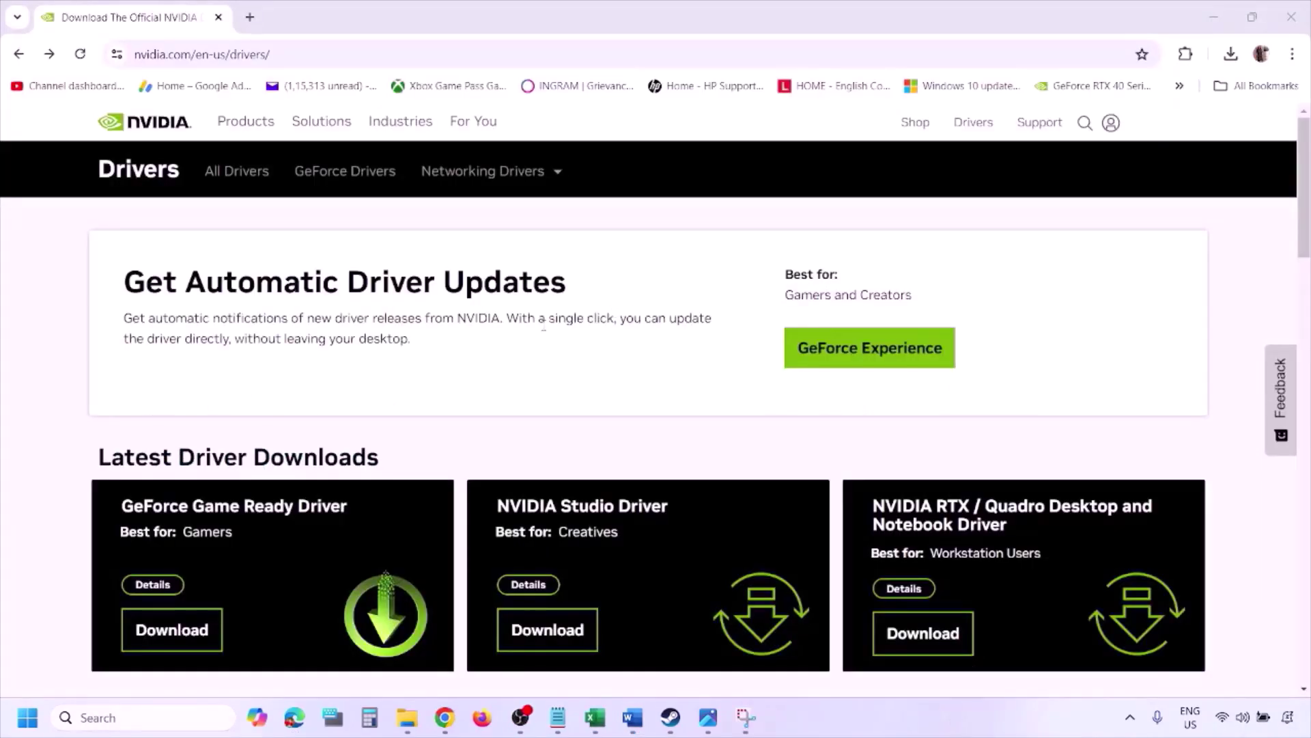
Search NVIDIA's driver page for the GeForce RTX 3050 Laptop GPU driver with Windows 11 as the operating system
scroll(307, 418, down, 7)
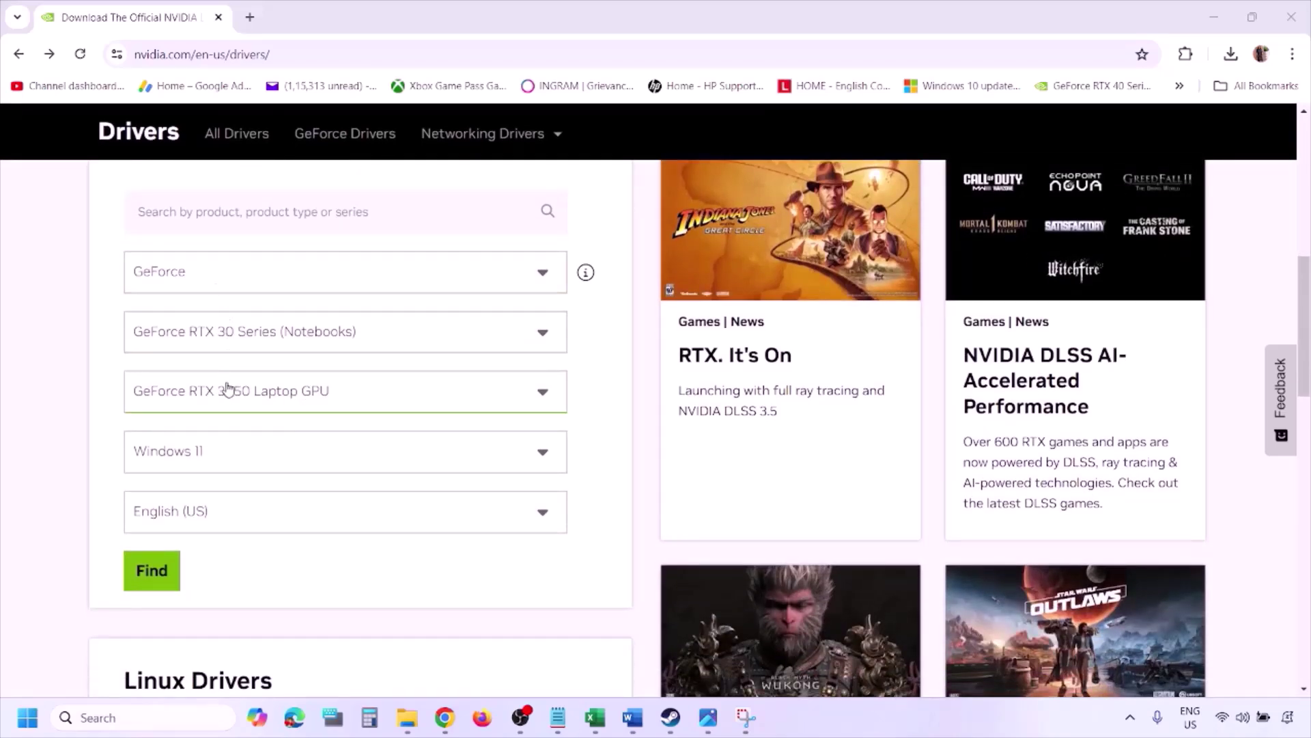
click(217, 457)
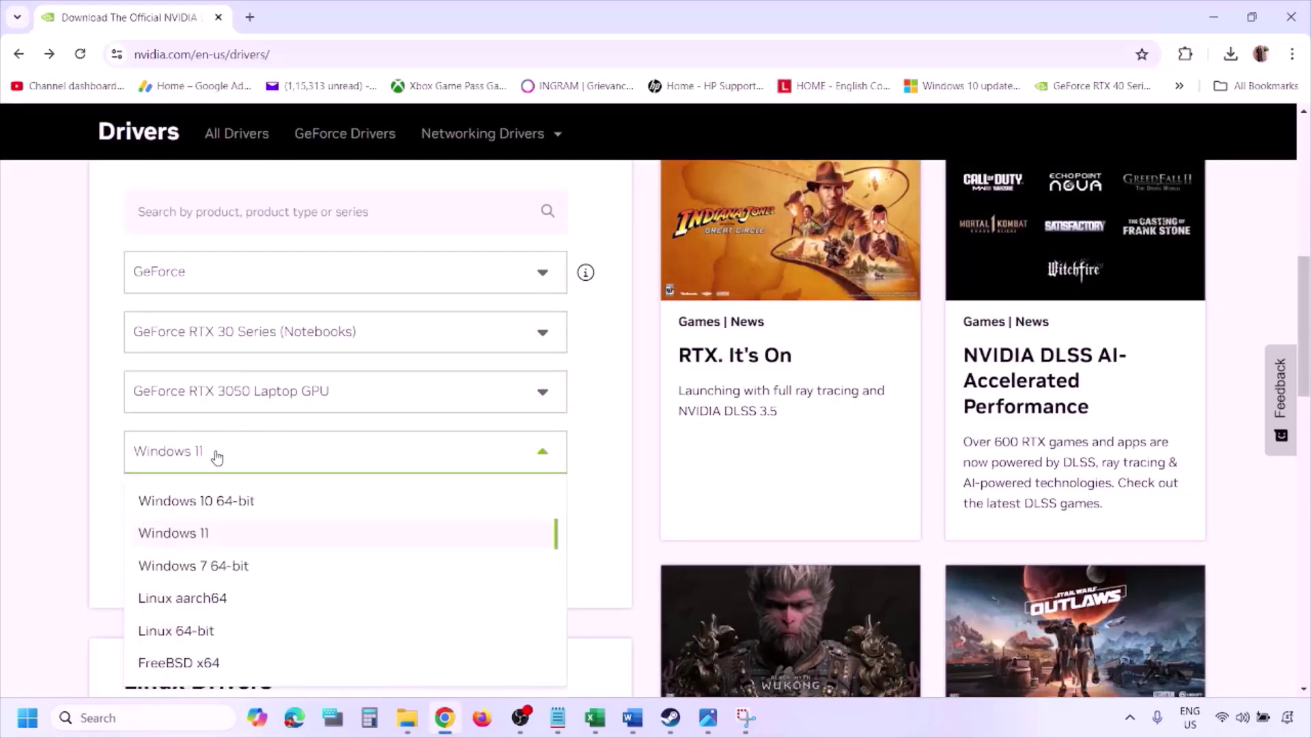
click(191, 534)
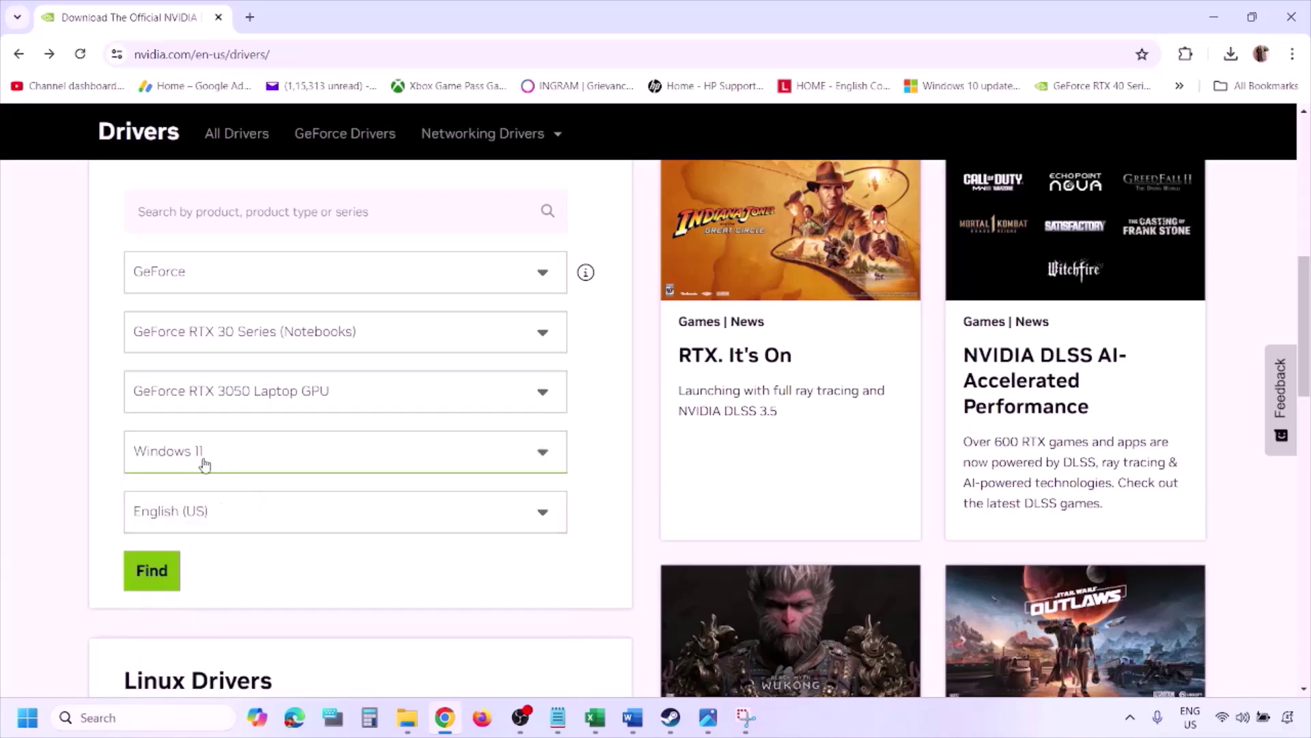
click(152, 570)
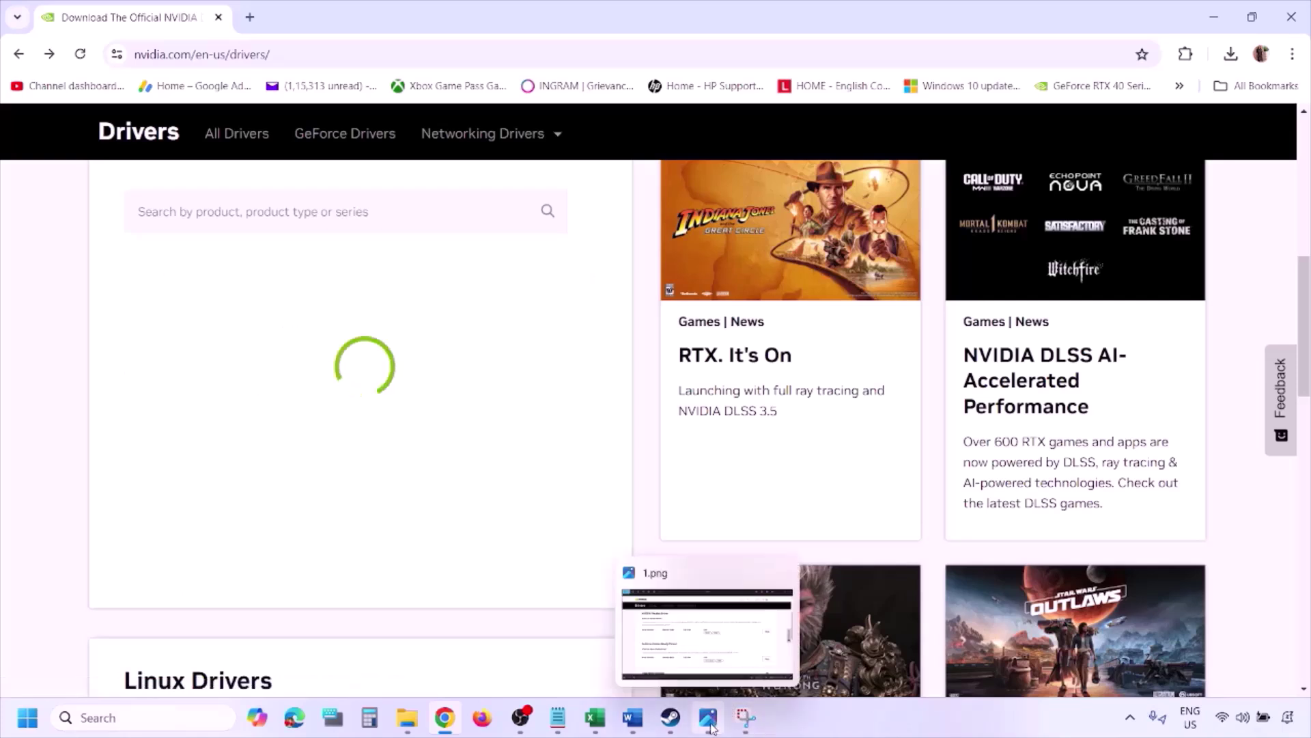
View the driver installation screenshots from 1.png through 5.png, ending at the custom options with a clean installation
click(796, 580)
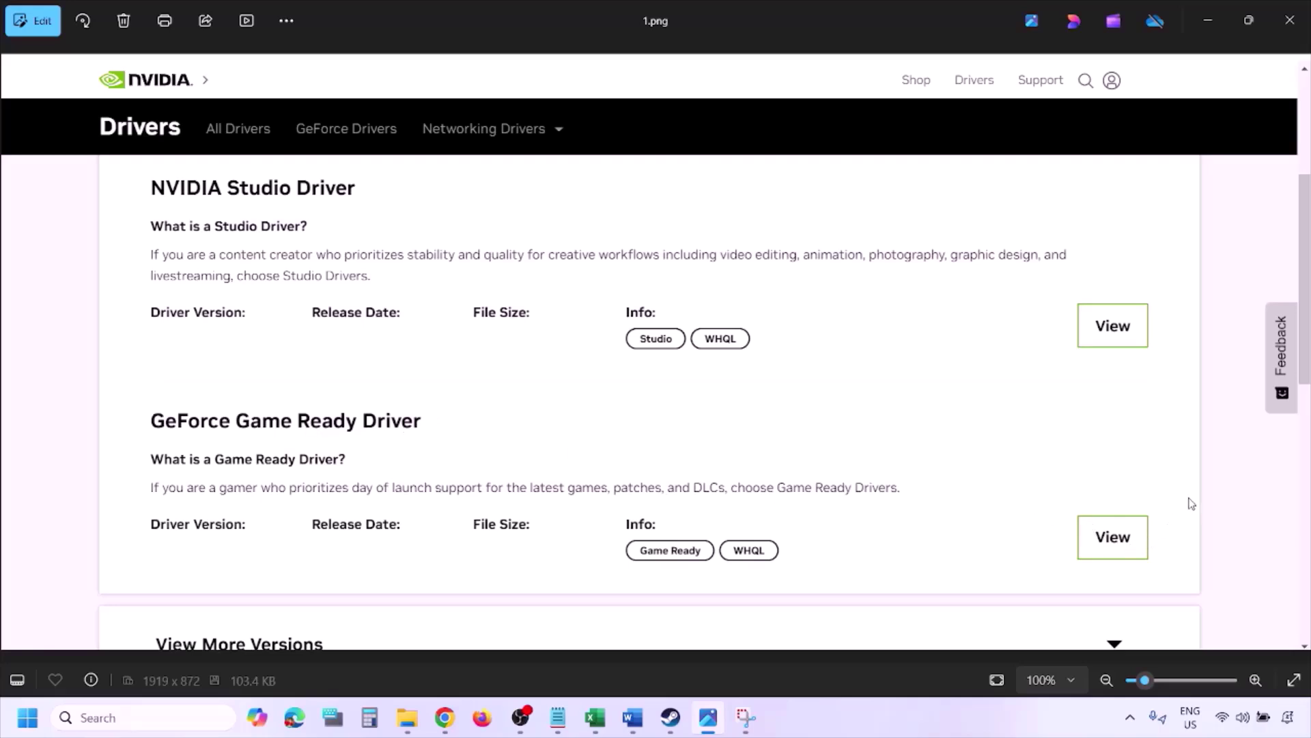
key(Right)
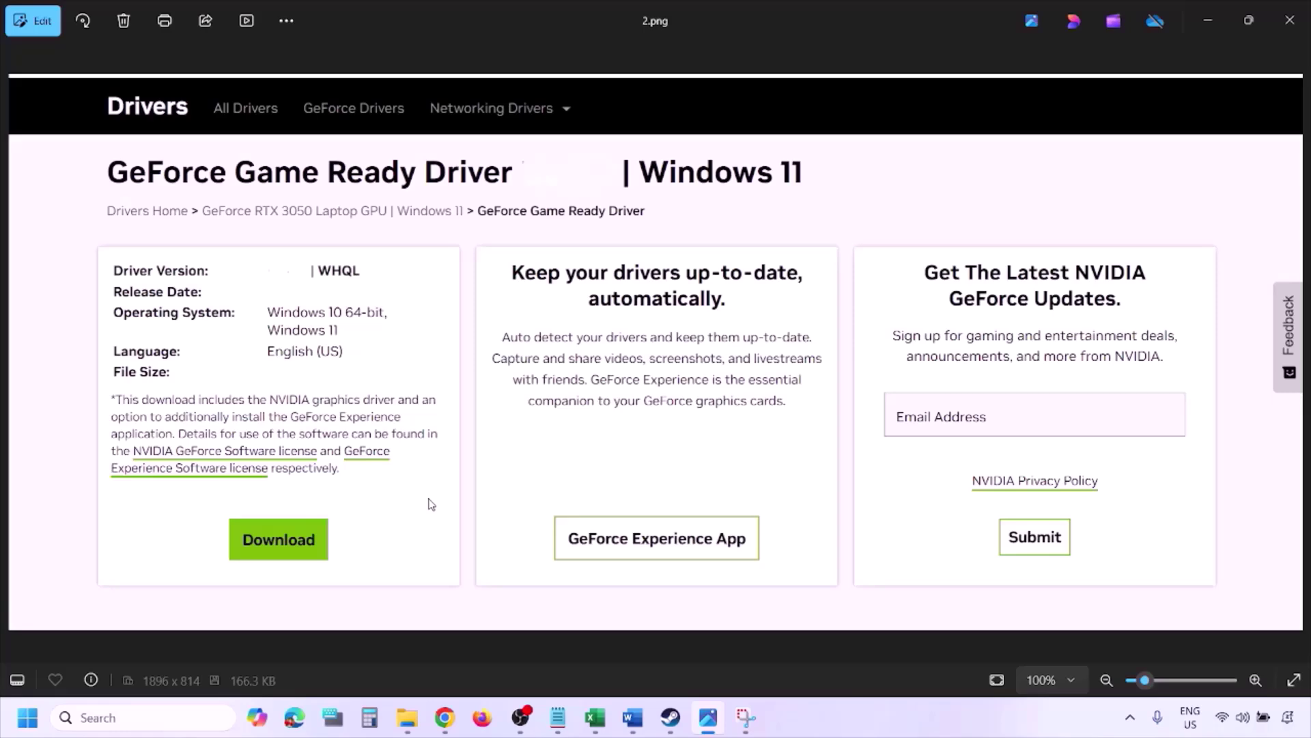
key(Right)
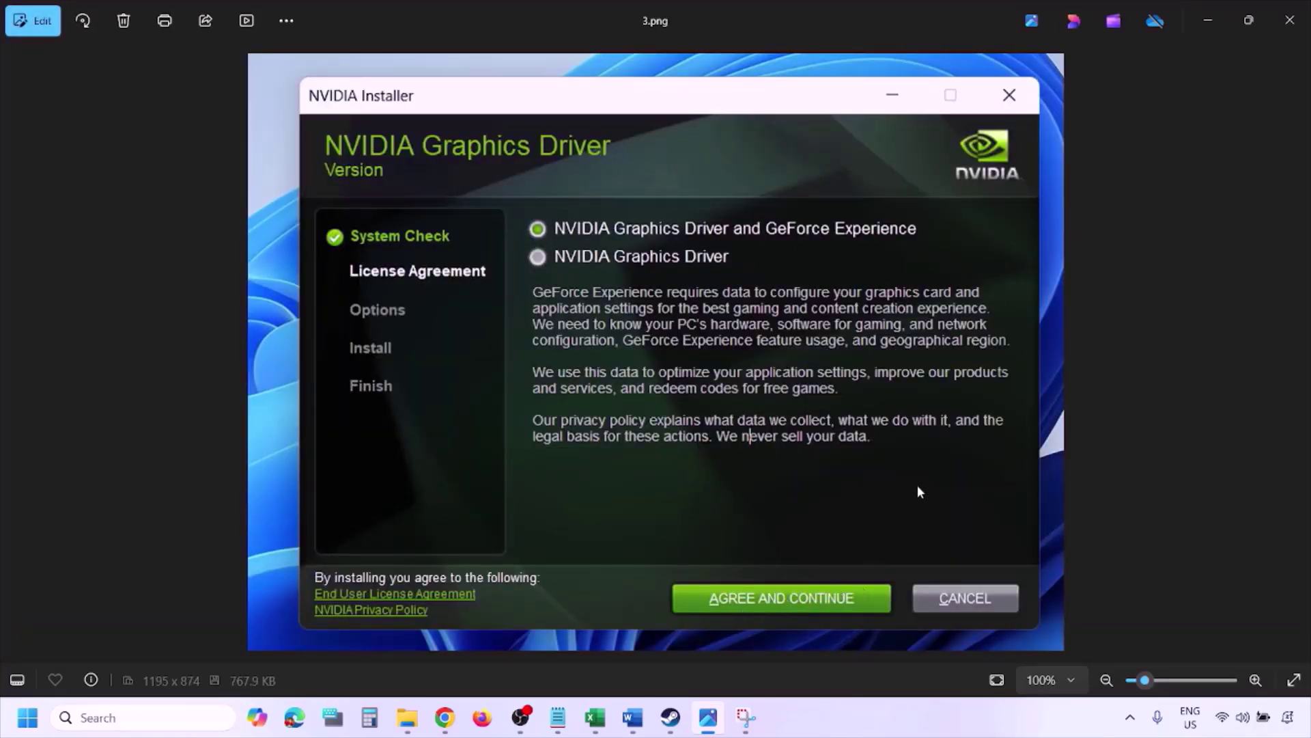
key(Right)
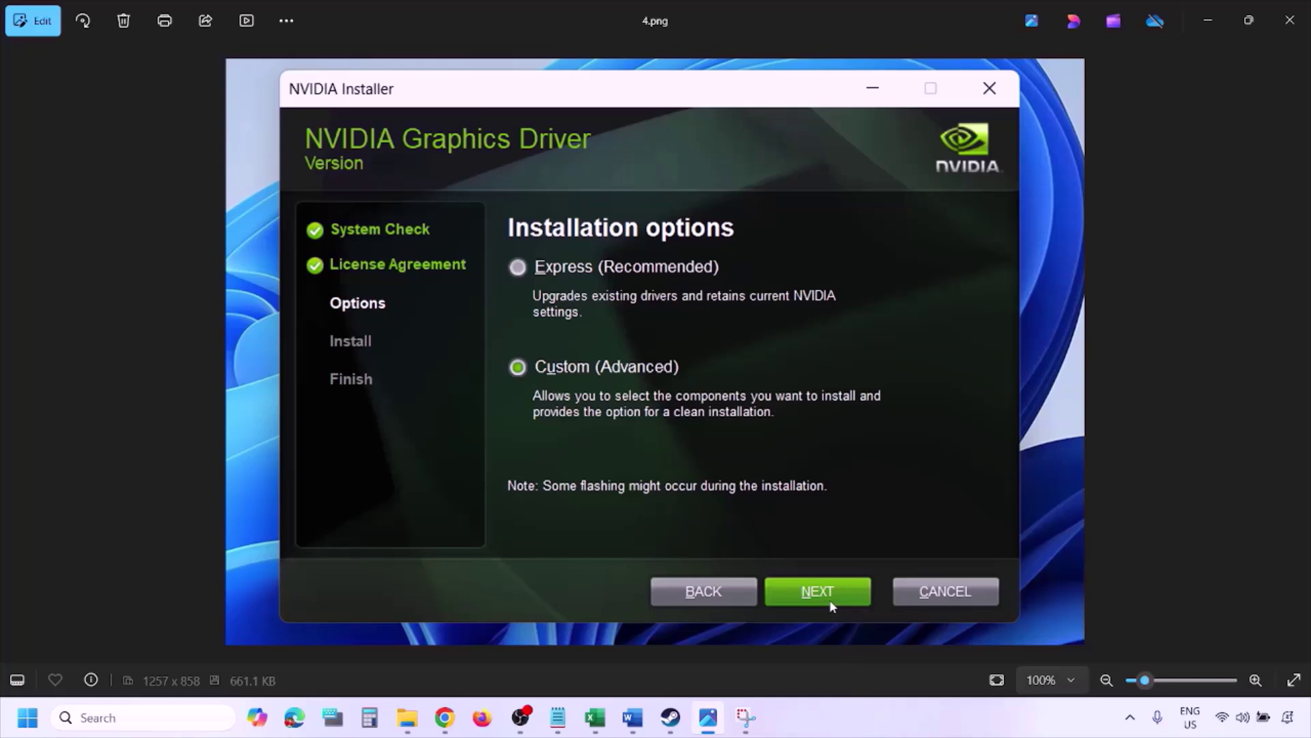
key(Right)
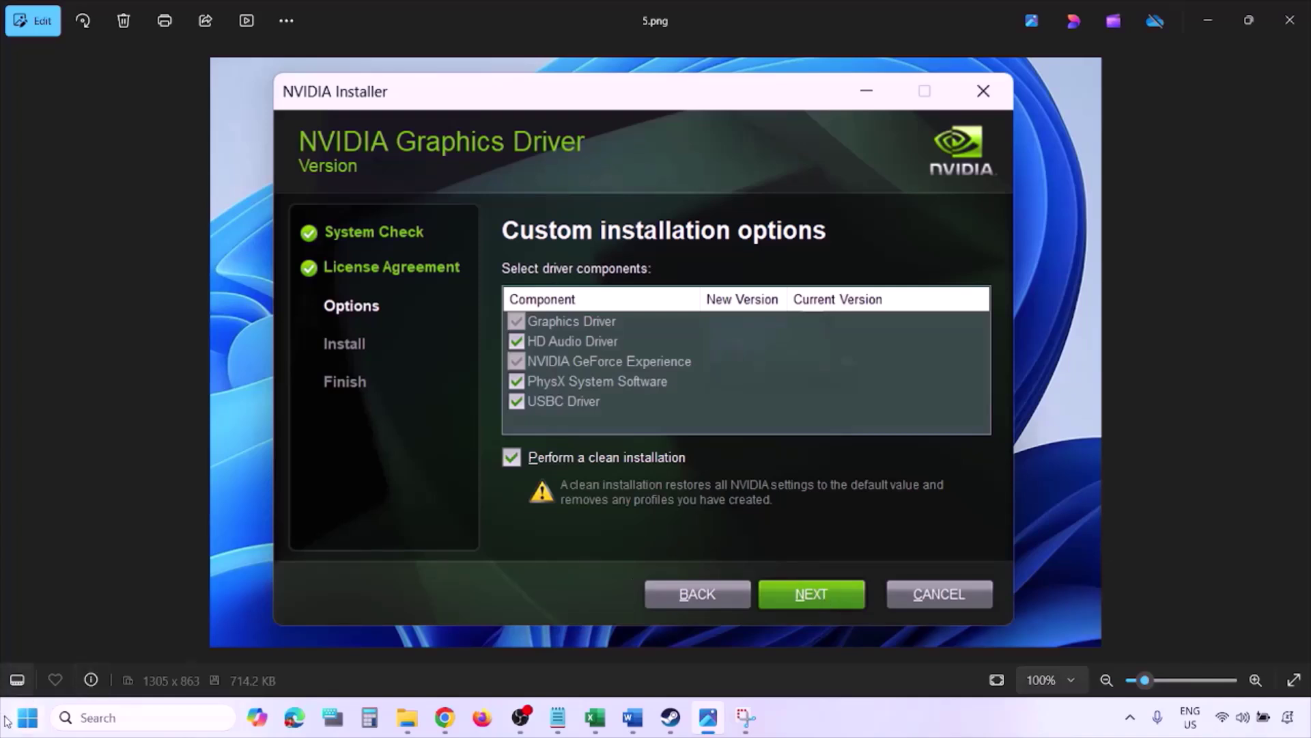
Show the Windows power options that include Restart and dismiss them without choosing one
click(27, 717)
click(497, 659)
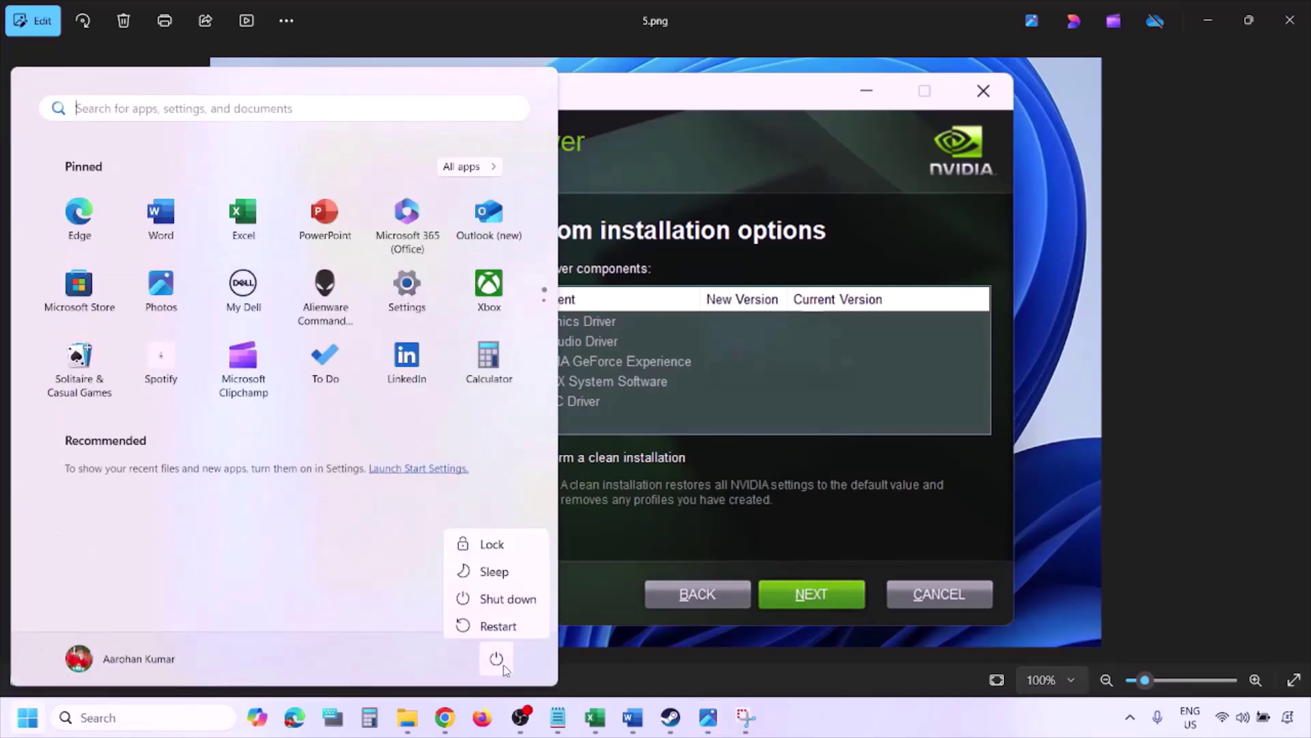
click(893, 732)
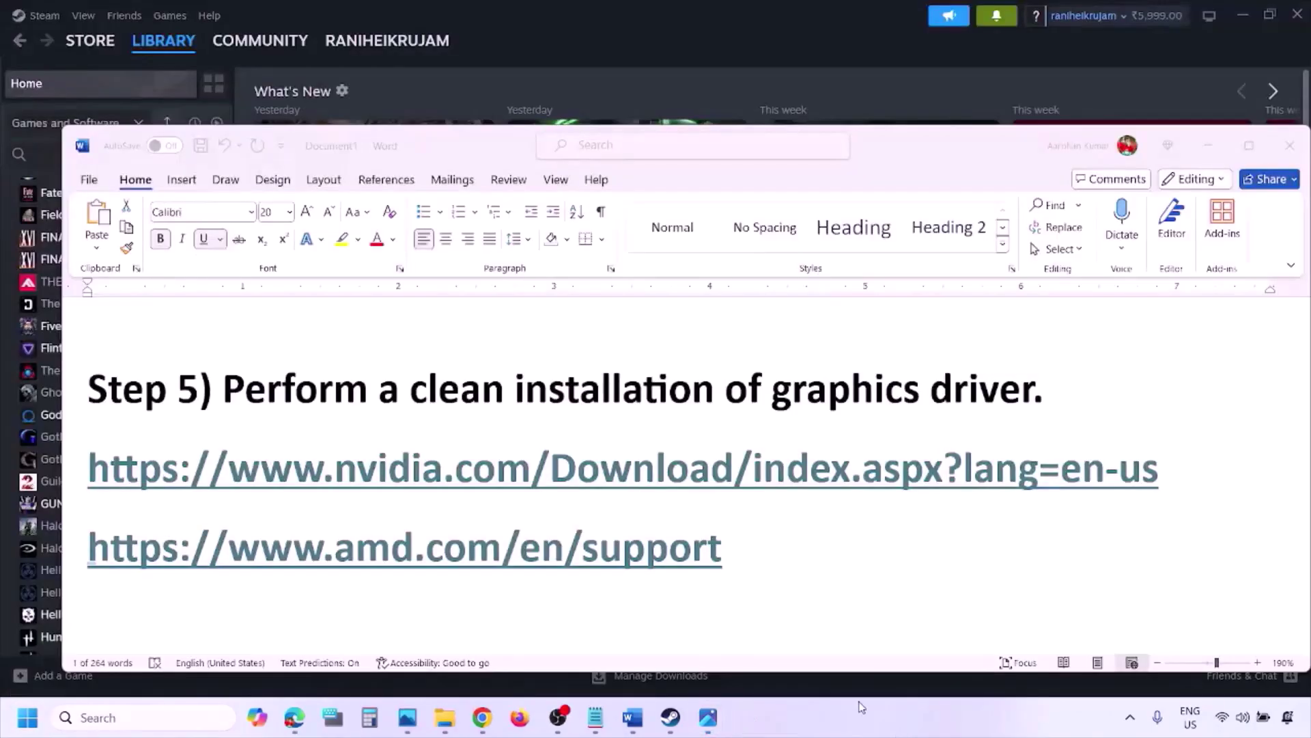
Highlight the AMD support link under Step 5 of the notes and show the Windows restart option without using it
drag(770, 547, 775, 550)
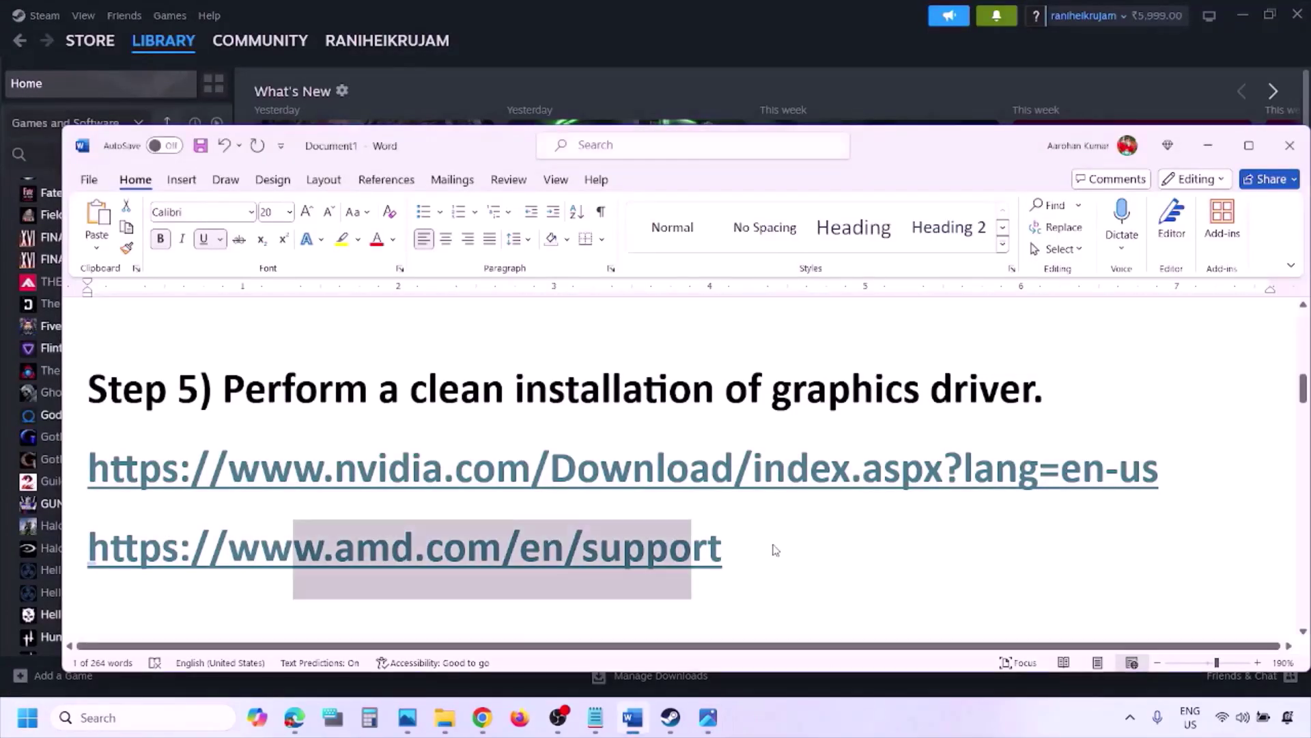
triple_click(746, 550)
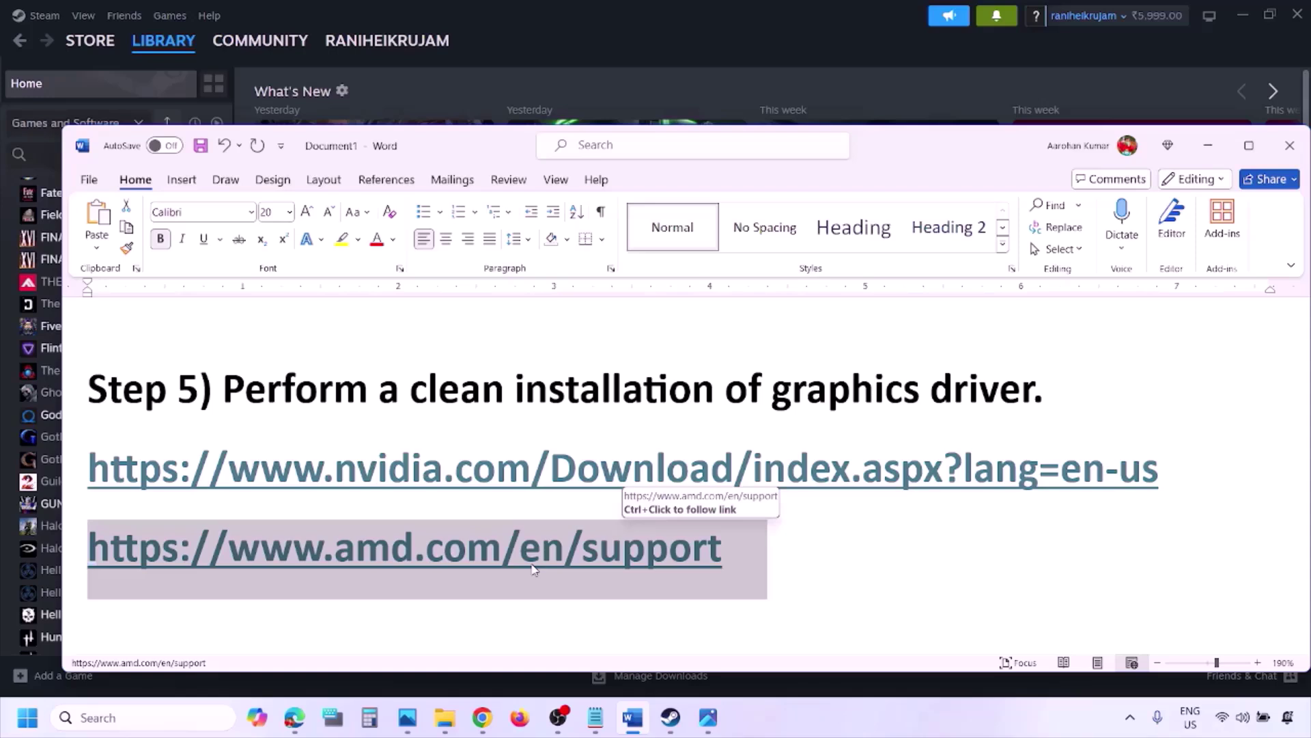
click(28, 717)
click(496, 659)
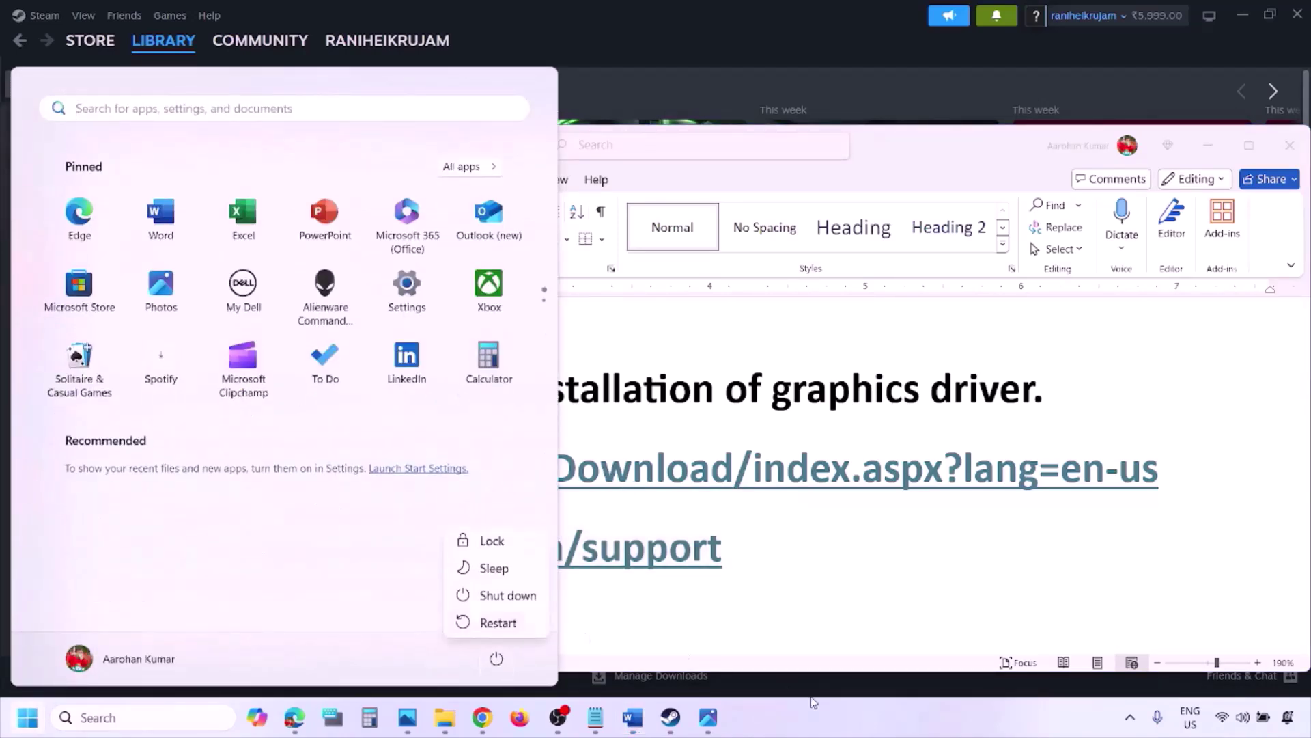
click(826, 723)
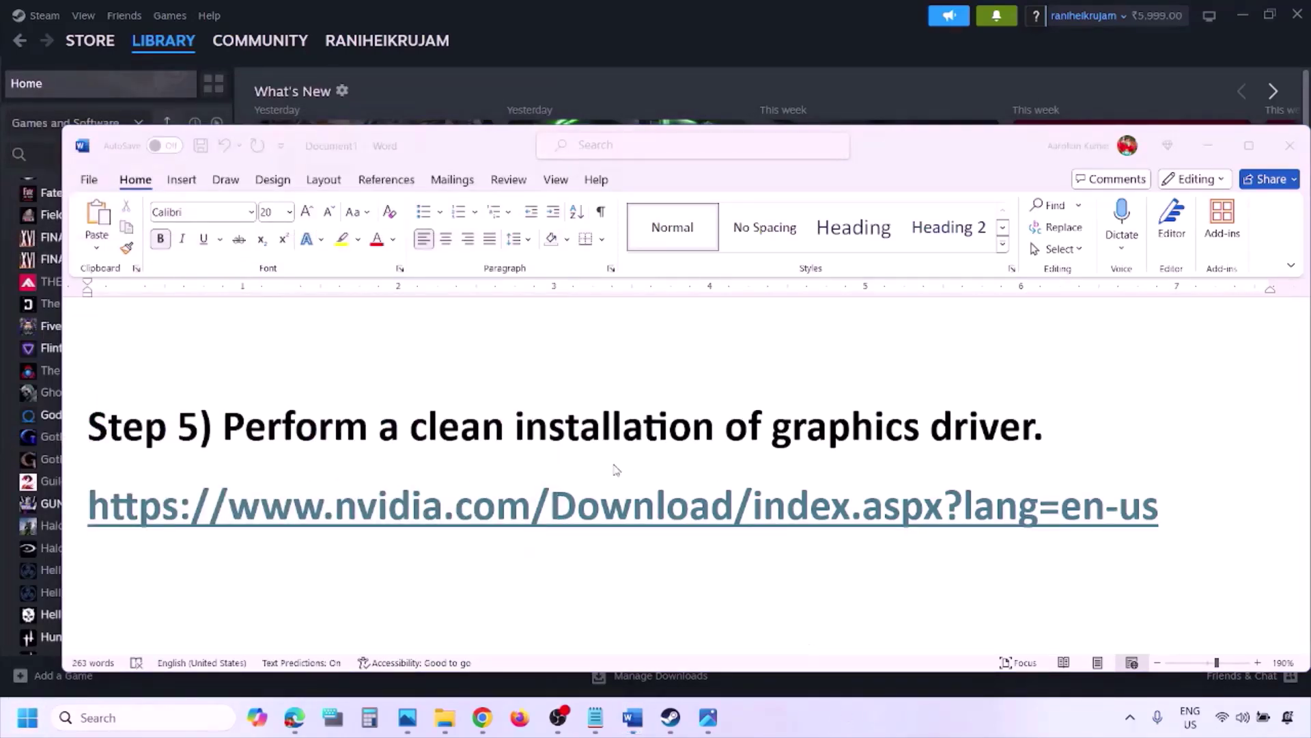
Search Windows for "graphics" and open the Graphics settings
scroll(615, 468, down, 3)
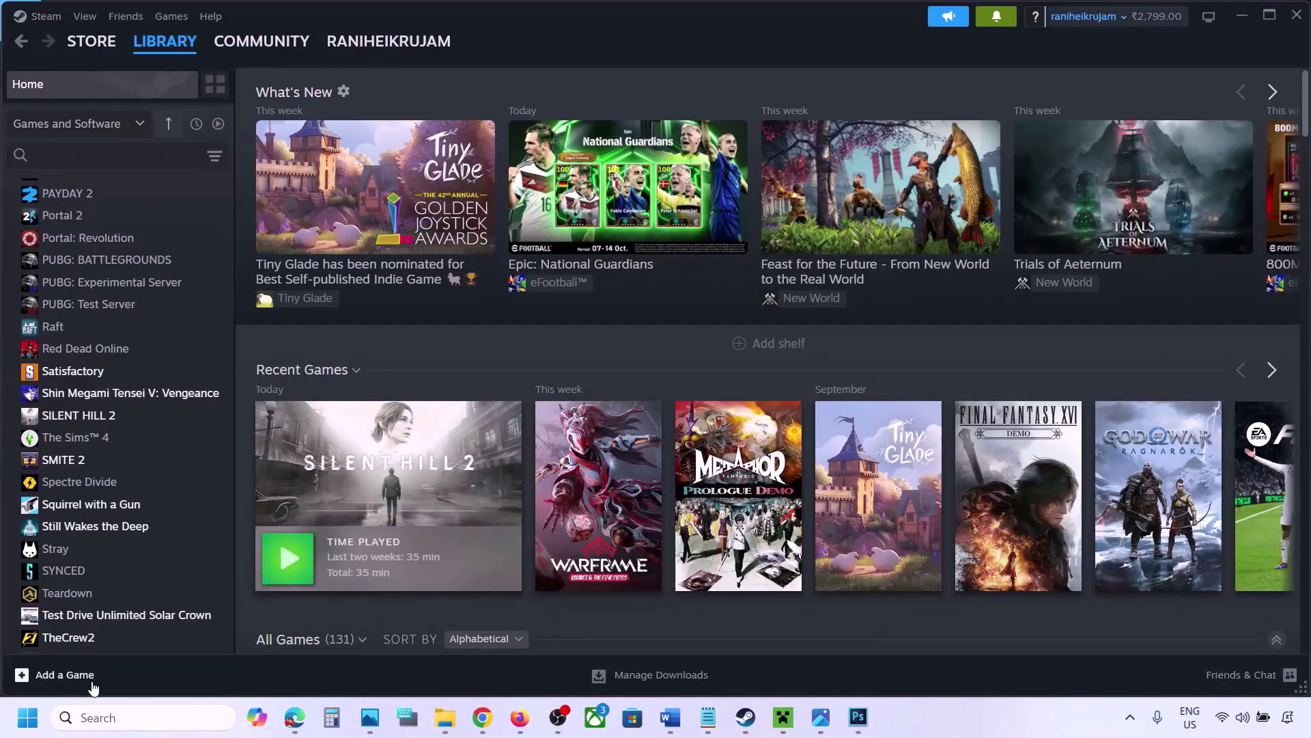
click(104, 717)
text(gra)
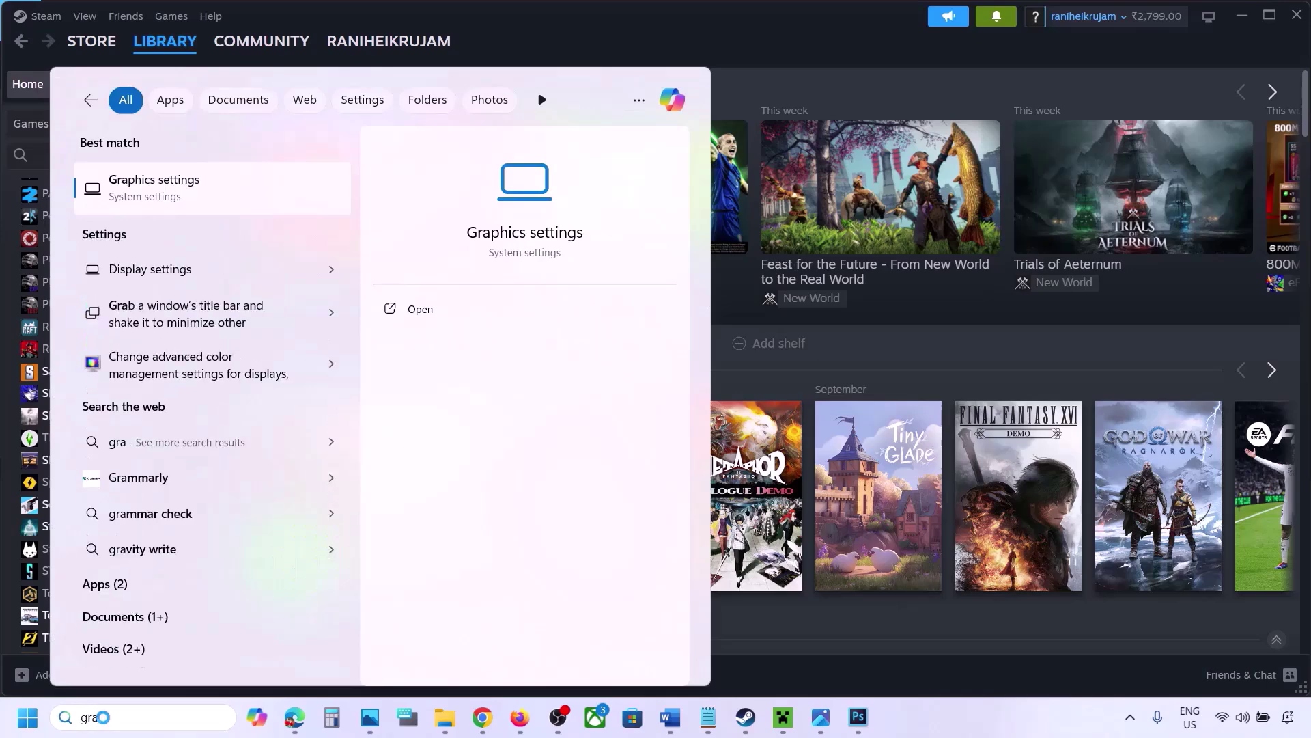
text(phics)
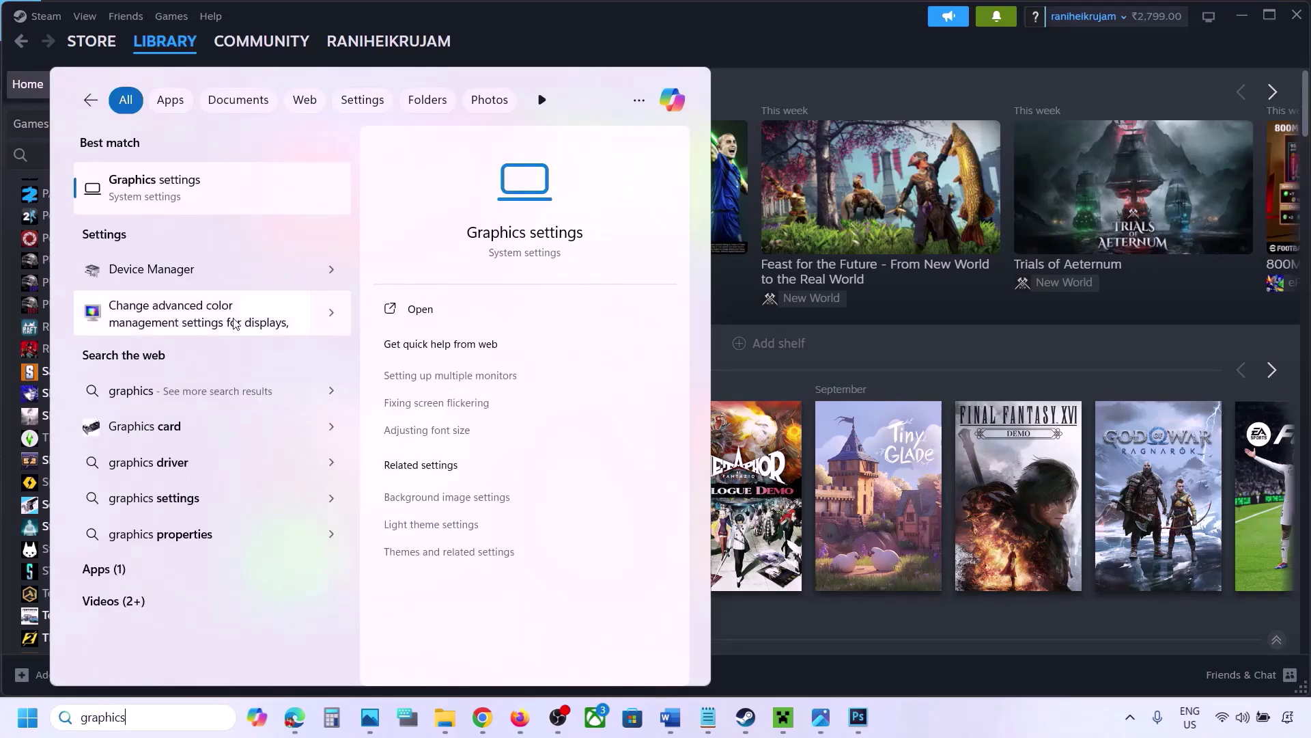
click(161, 196)
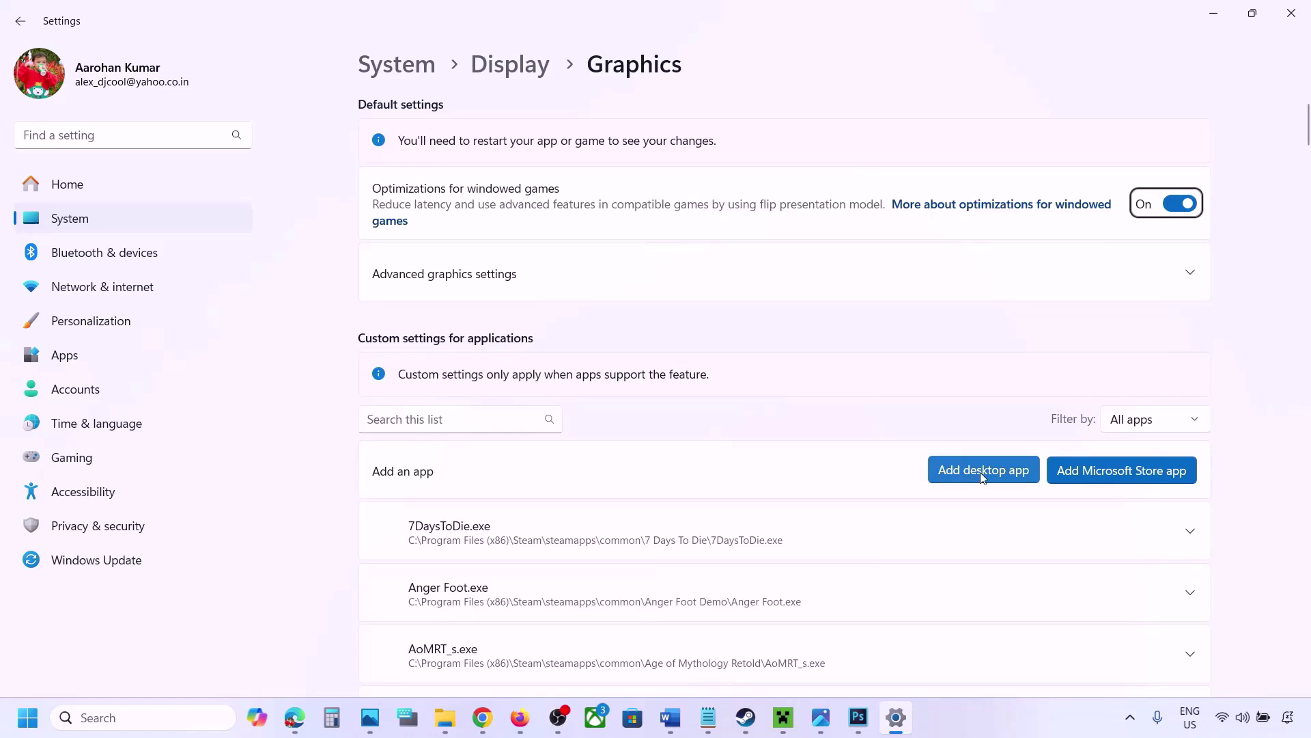
Browse for a desktop app to add in Steam's steamapps\common folder and cancel without choosing a file
click(991, 472)
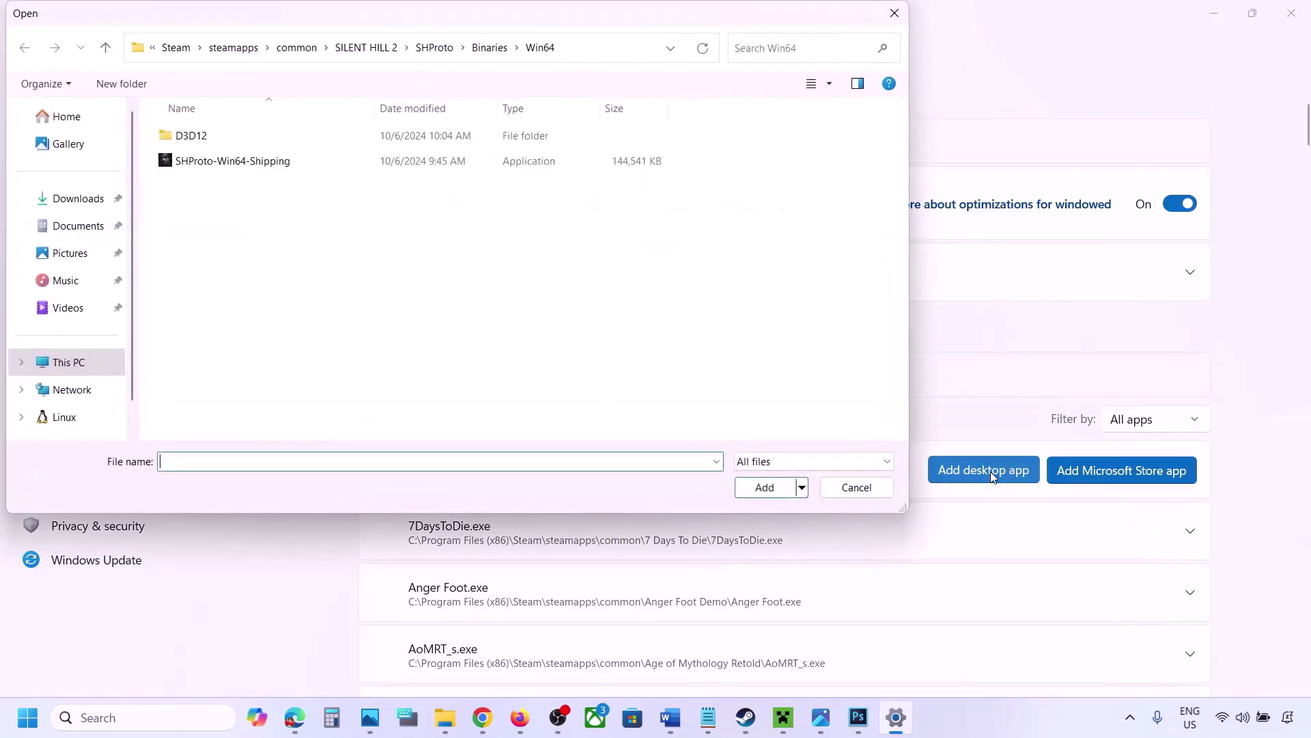
click(309, 48)
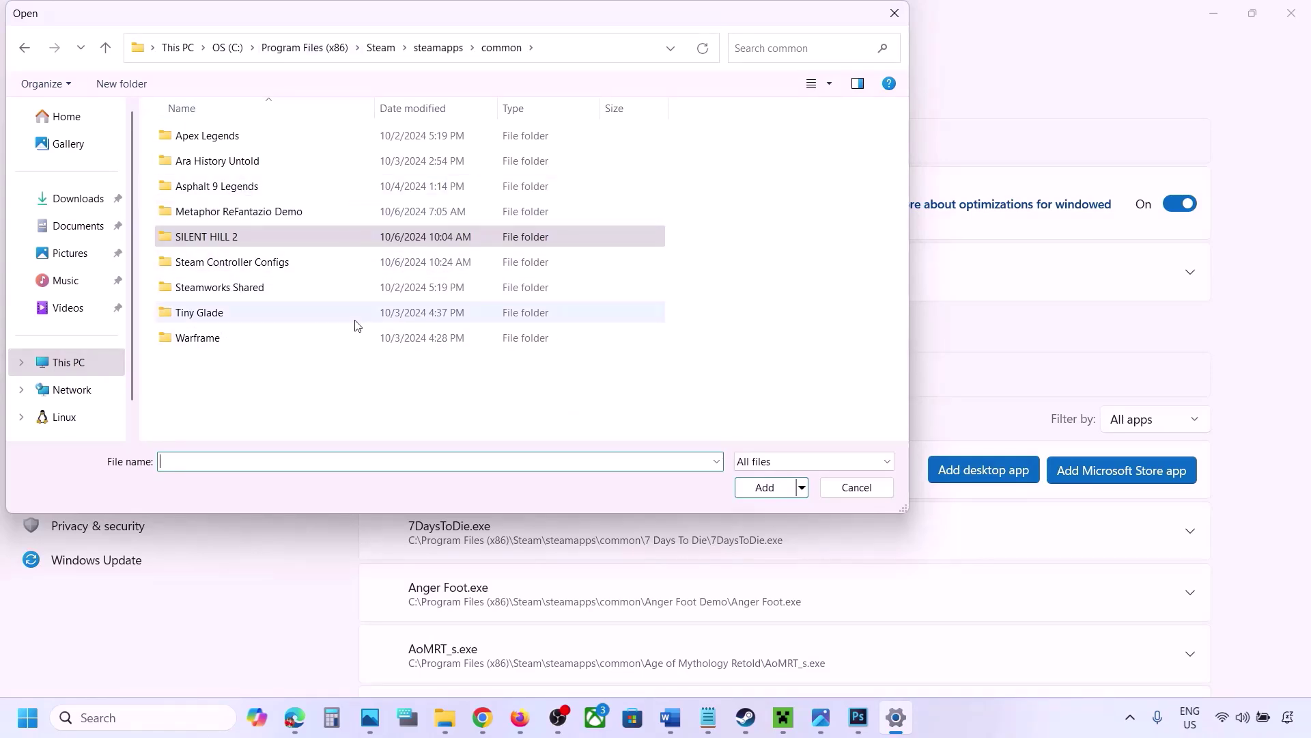
click(844, 493)
Set the GPU preference of ChainedTogether-Win64-Shipping.exe to High Performance (NVIDIA GeForce RTX 3050 Laptop GPU)
scroll(822, 533, down, 5)
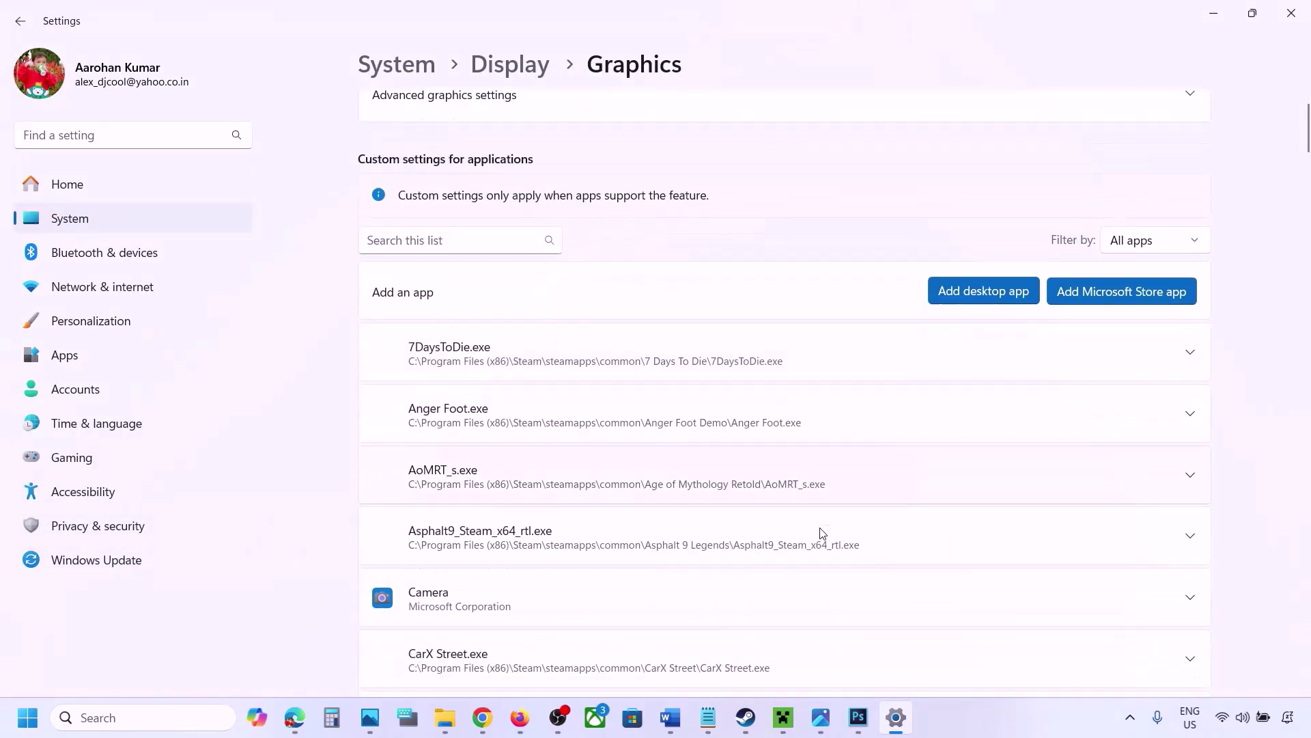
scroll(822, 532, down, 3)
scroll(820, 533, down, 1)
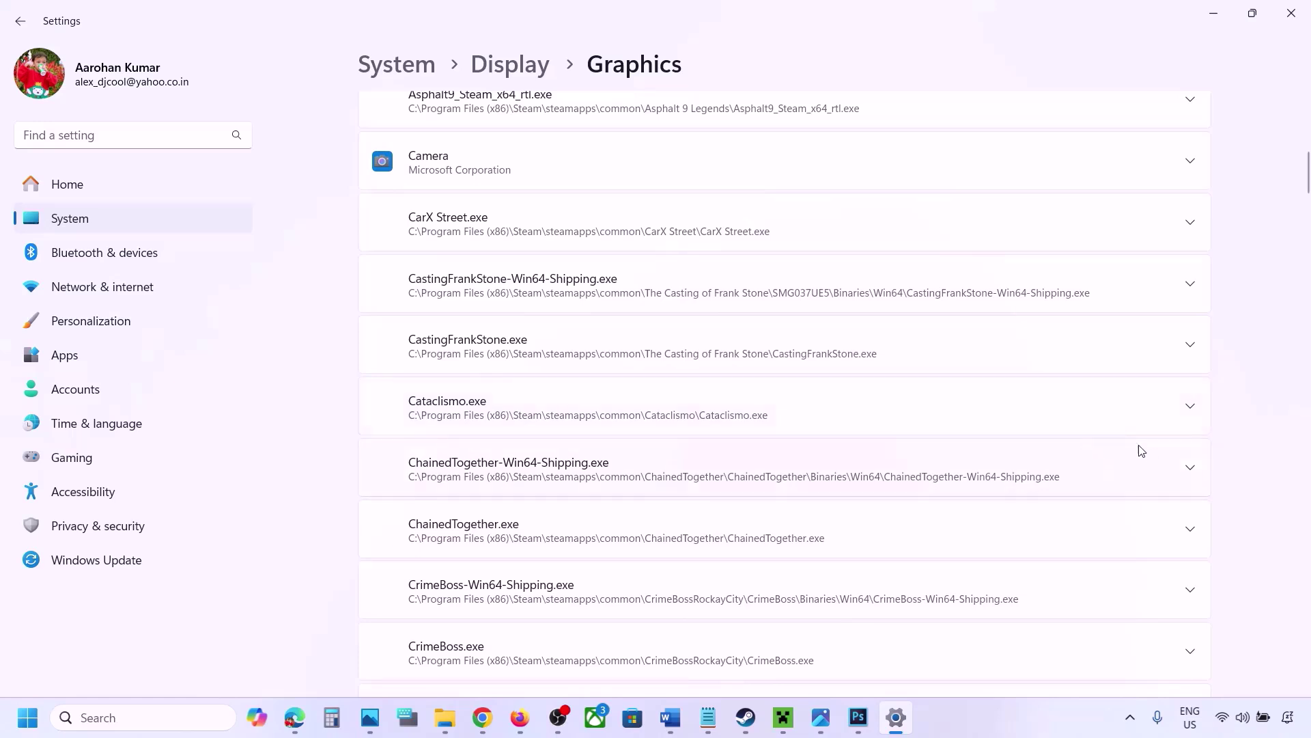
click(1184, 475)
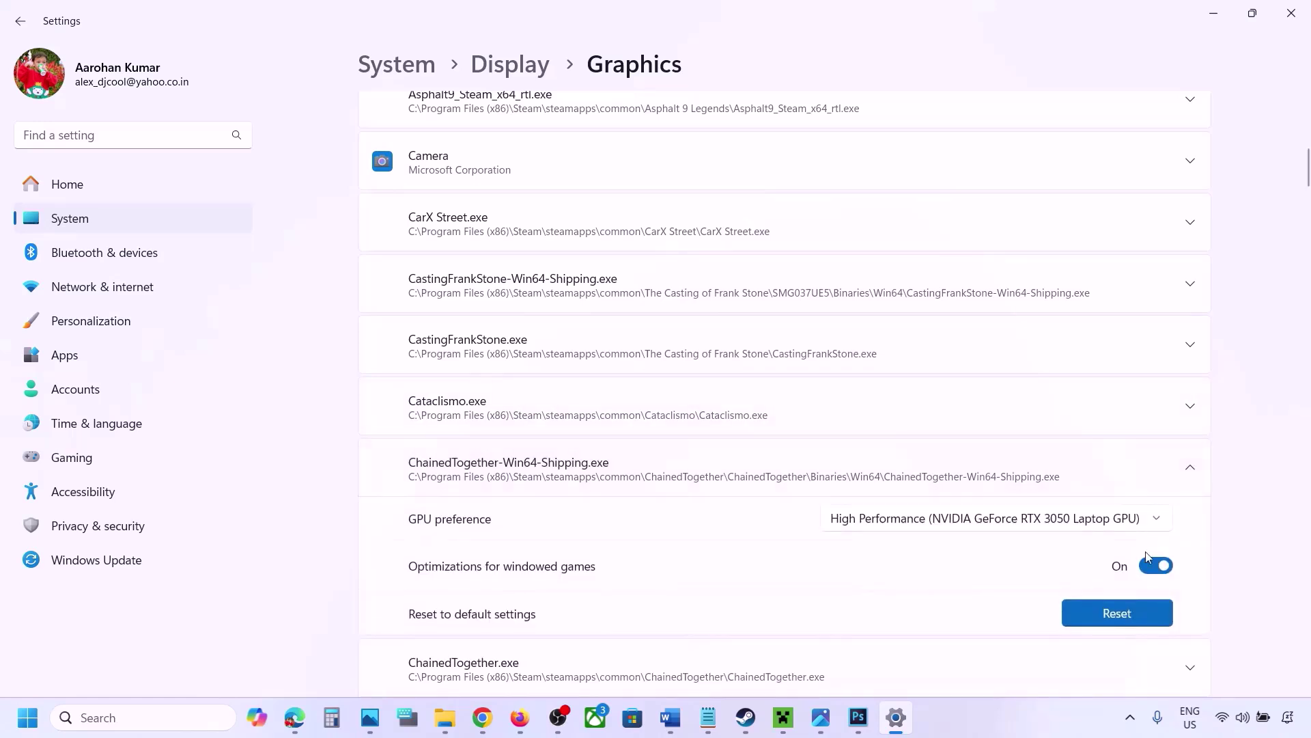
click(1077, 519)
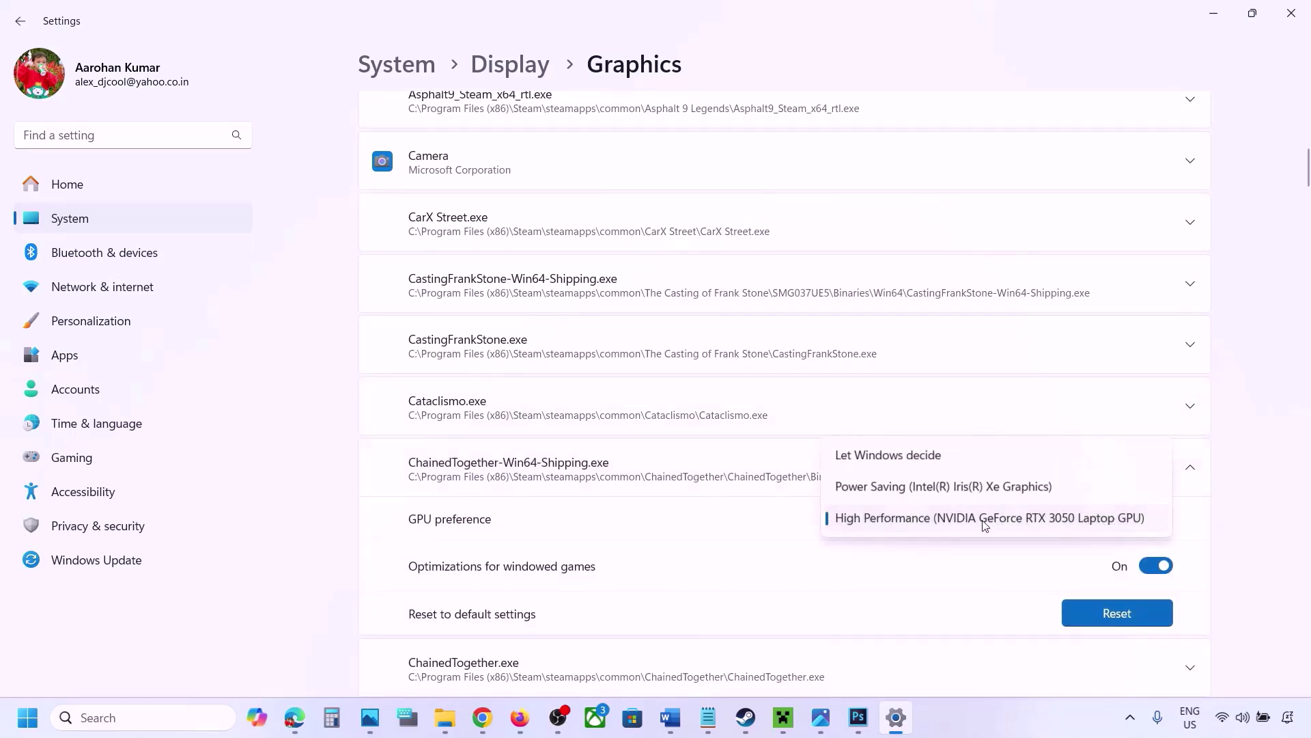
click(1038, 522)
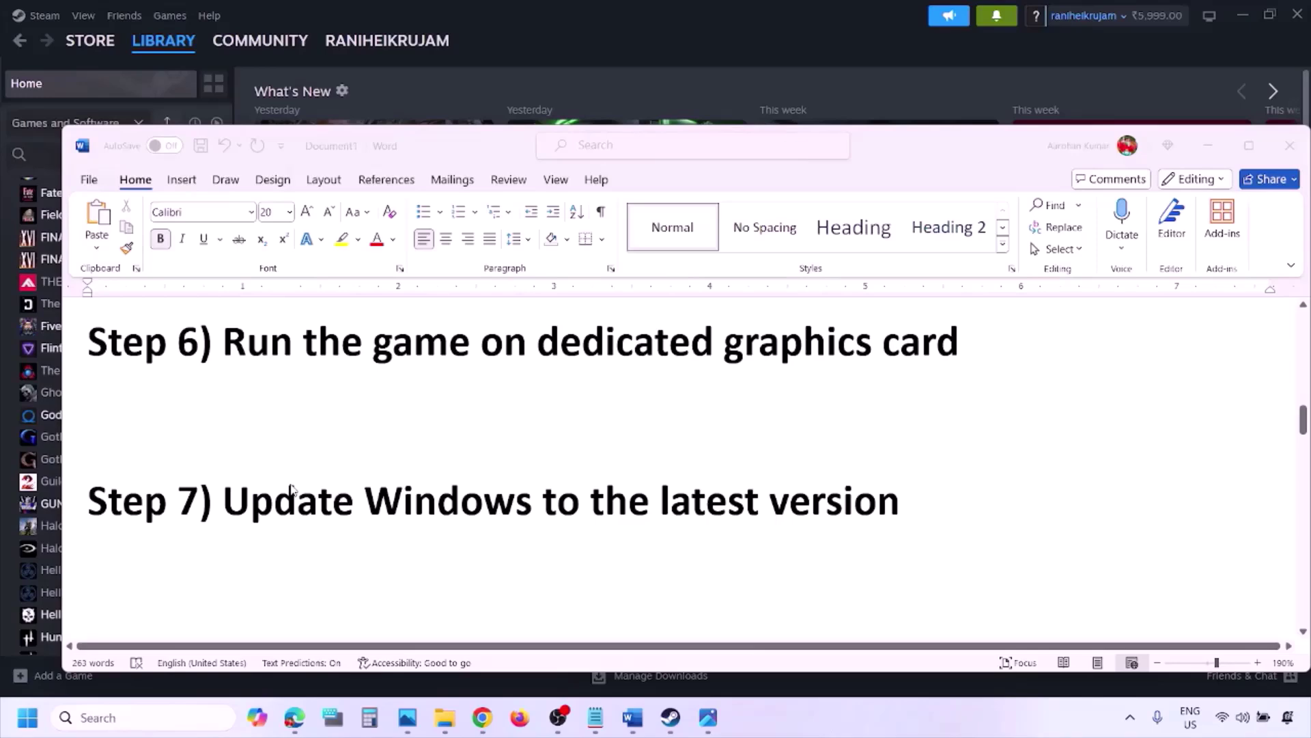
Highlight Step 7 in the notes about updating Windows and check for updates in Windows Update
click(290, 489)
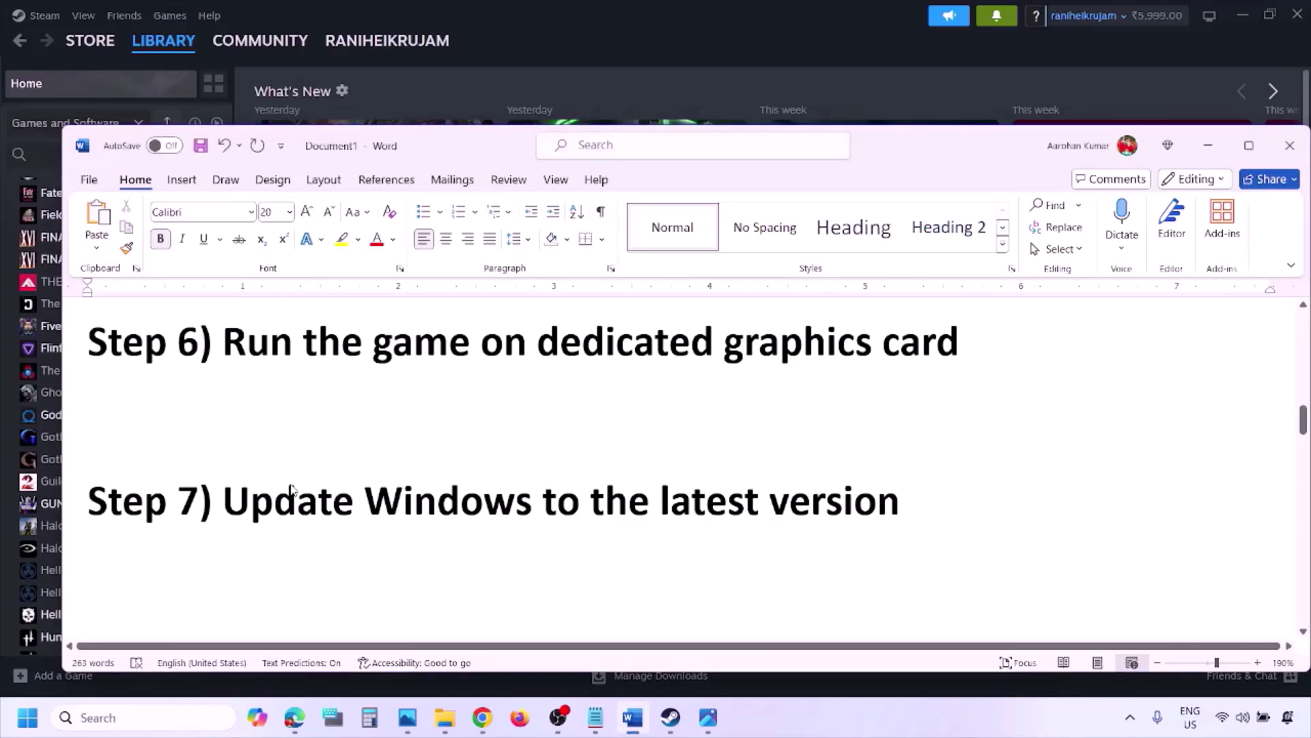
drag(232, 502, 888, 509)
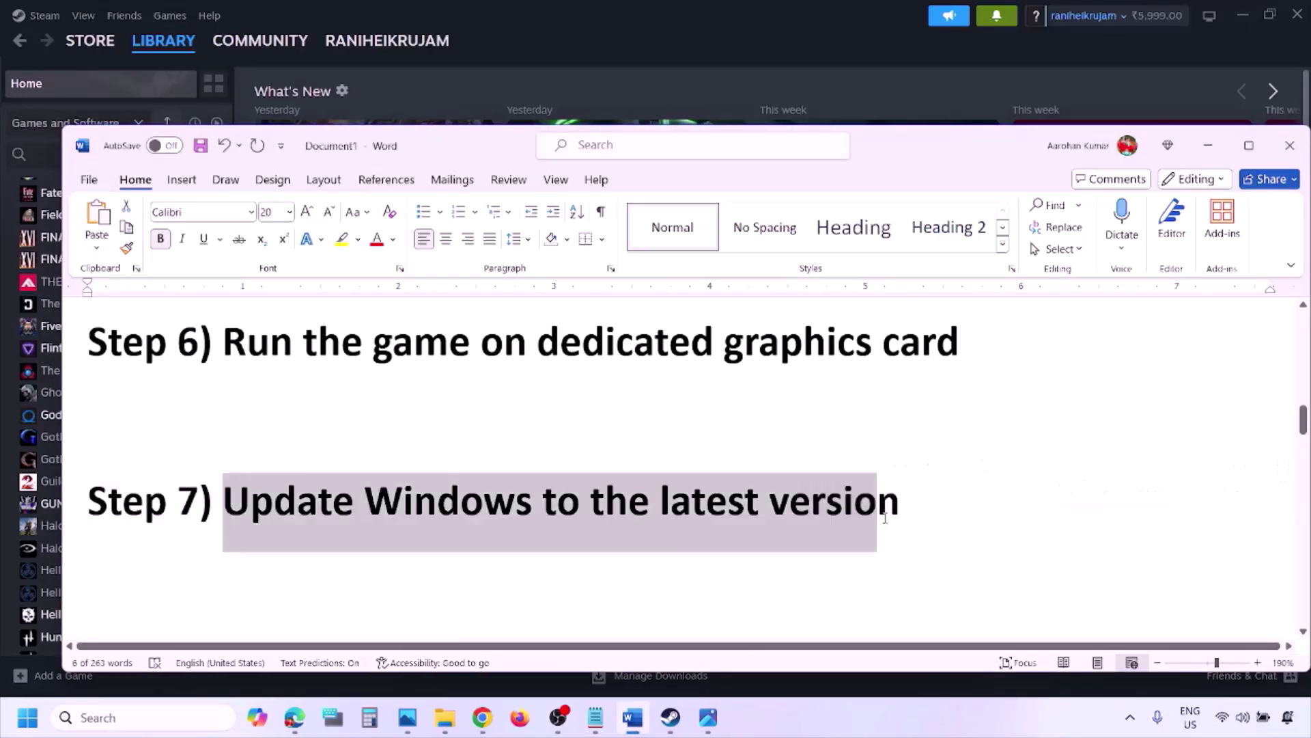
key(super+i)
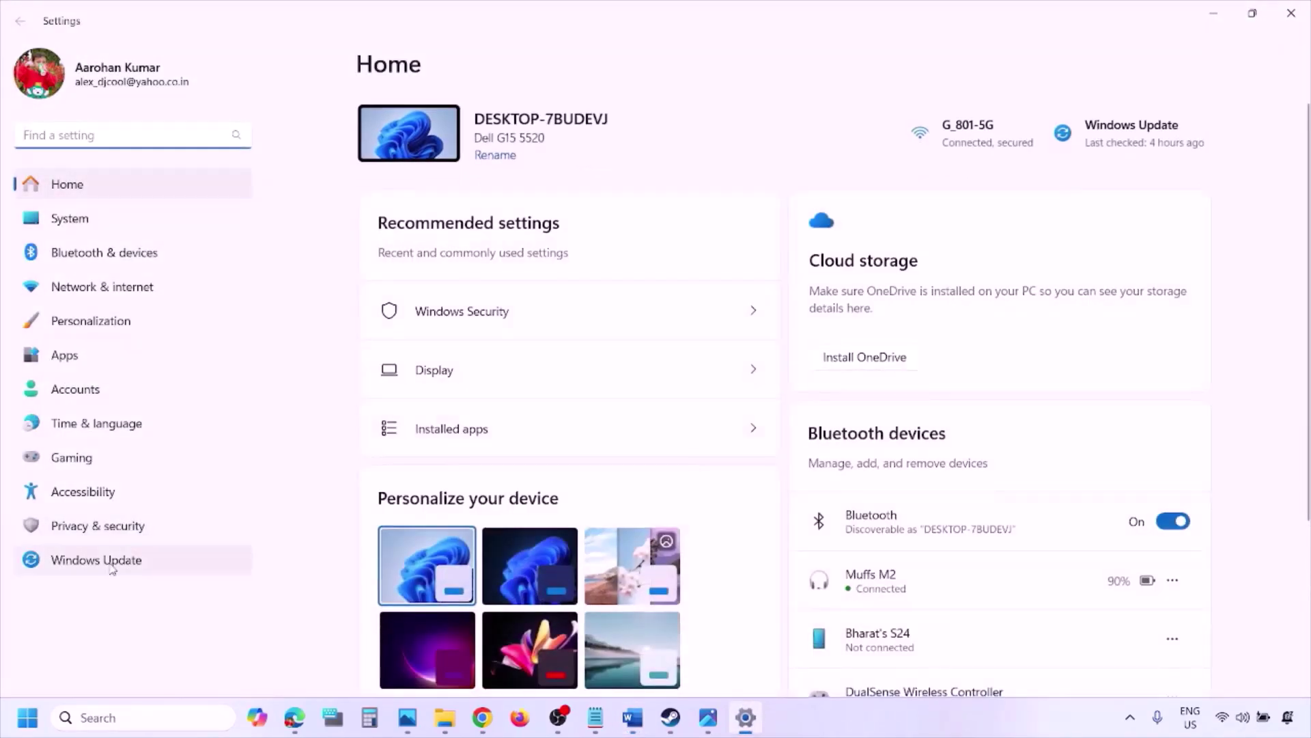
click(112, 566)
click(1151, 150)
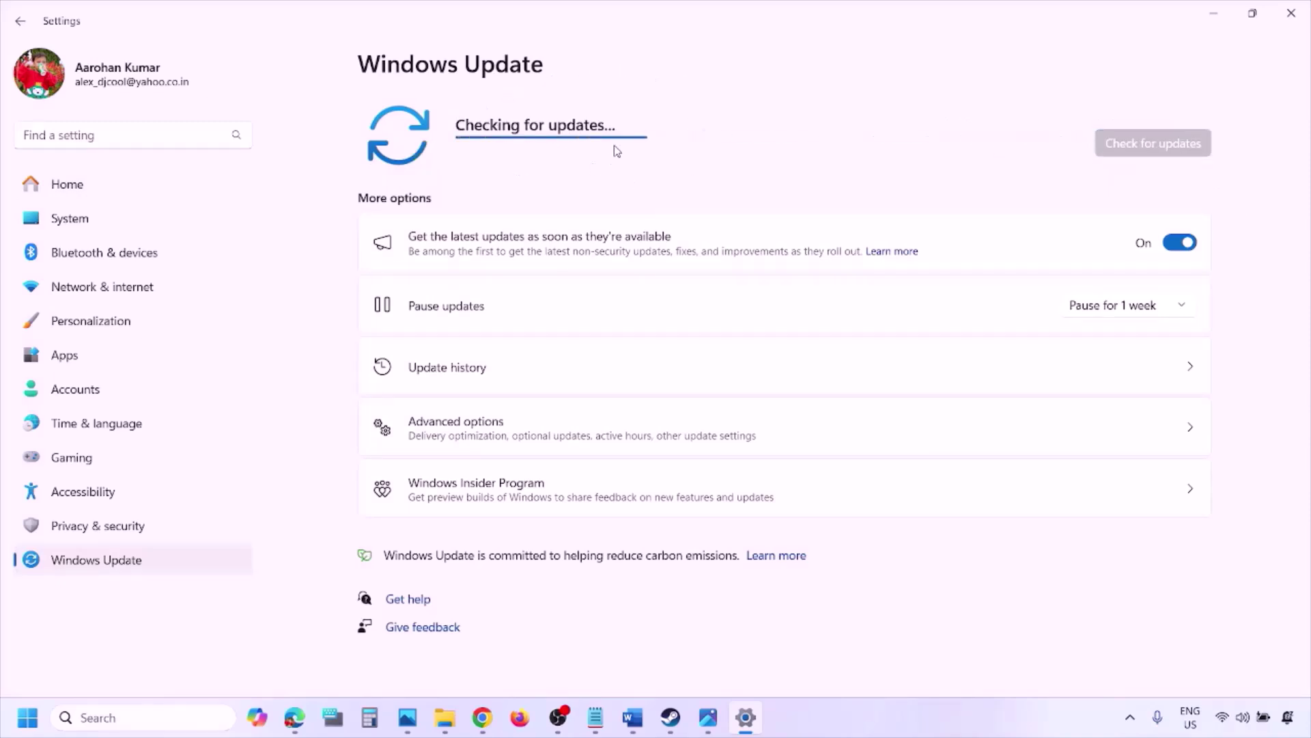
Display the computer's restart option and copy the Visual C++ download link from Step 8 of the Word notes
click(28, 717)
click(497, 658)
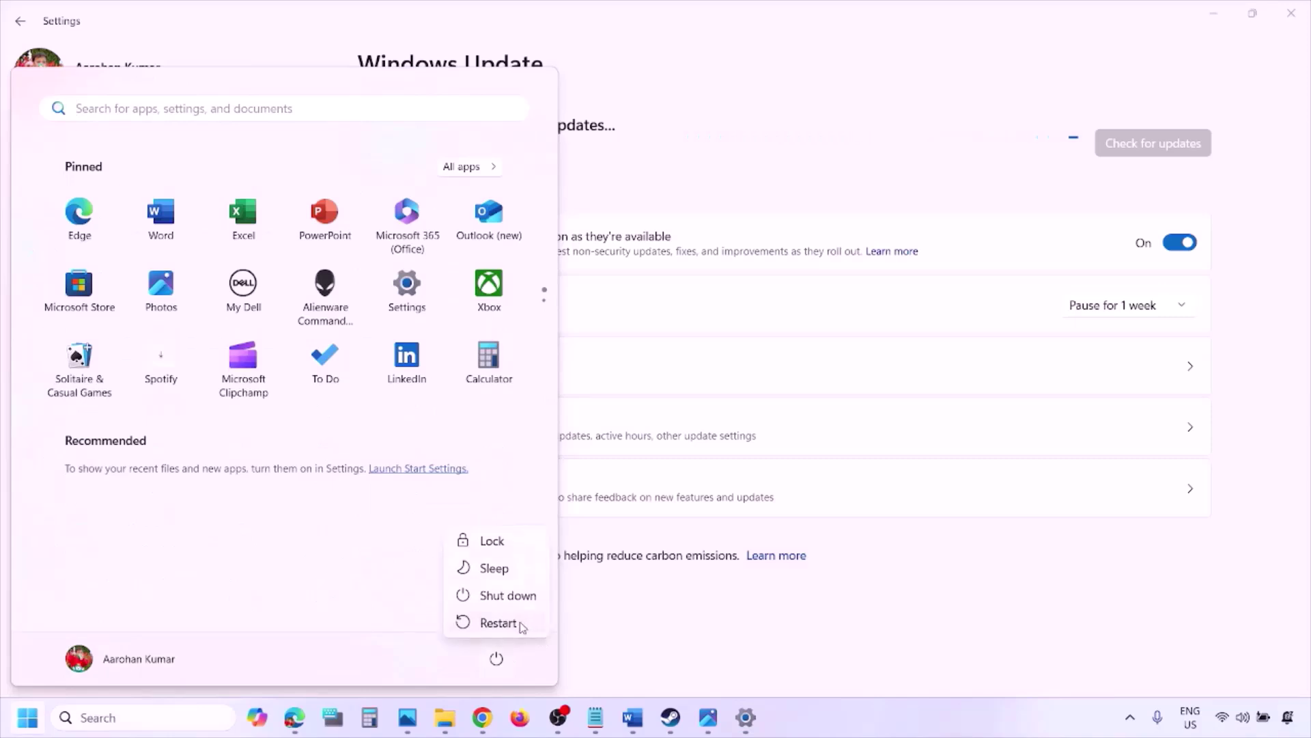
click(634, 725)
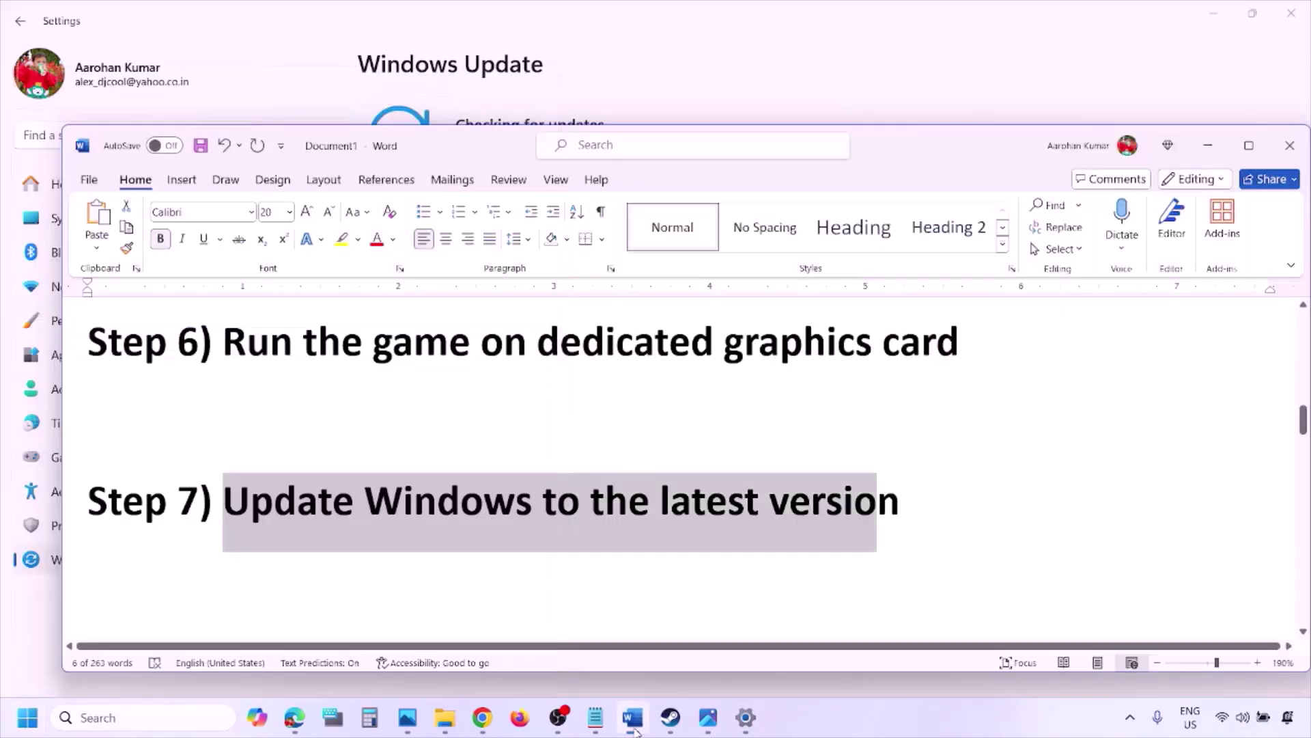
scroll(575, 535, down, 3)
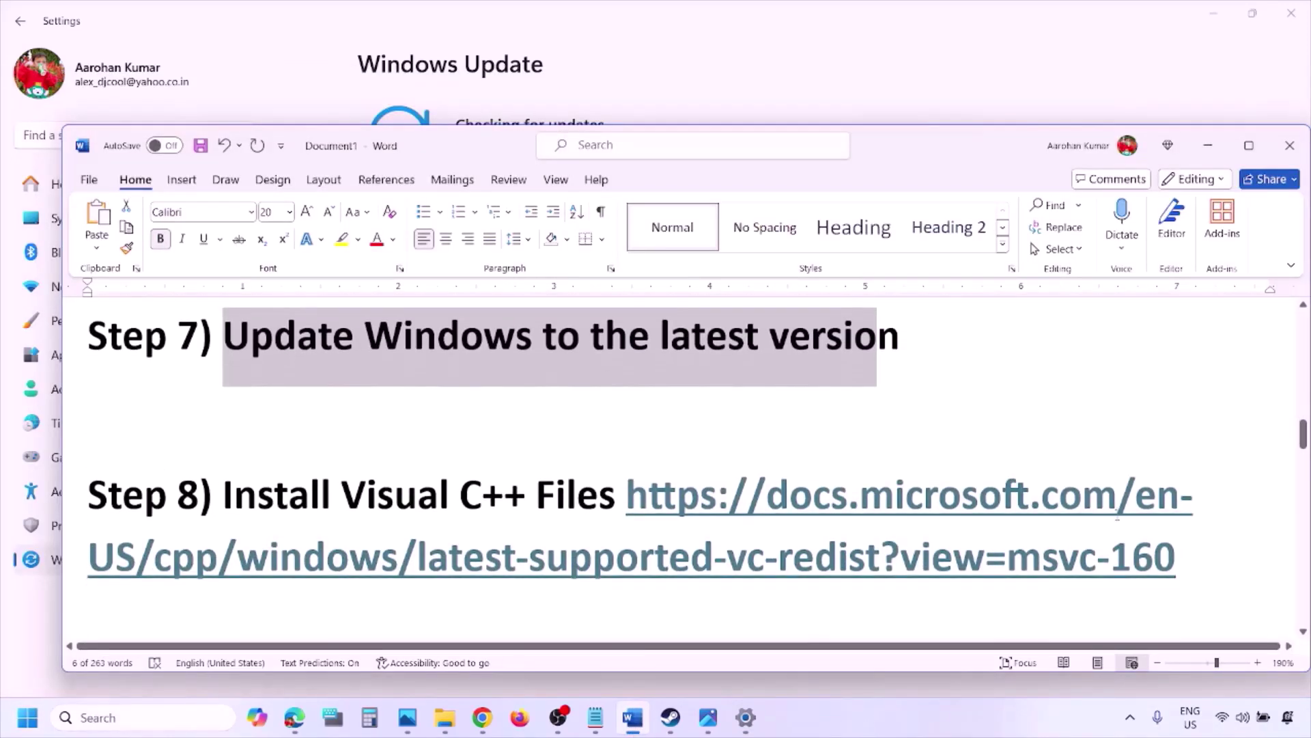
drag(1197, 568, 716, 505)
key(ctrl+c)
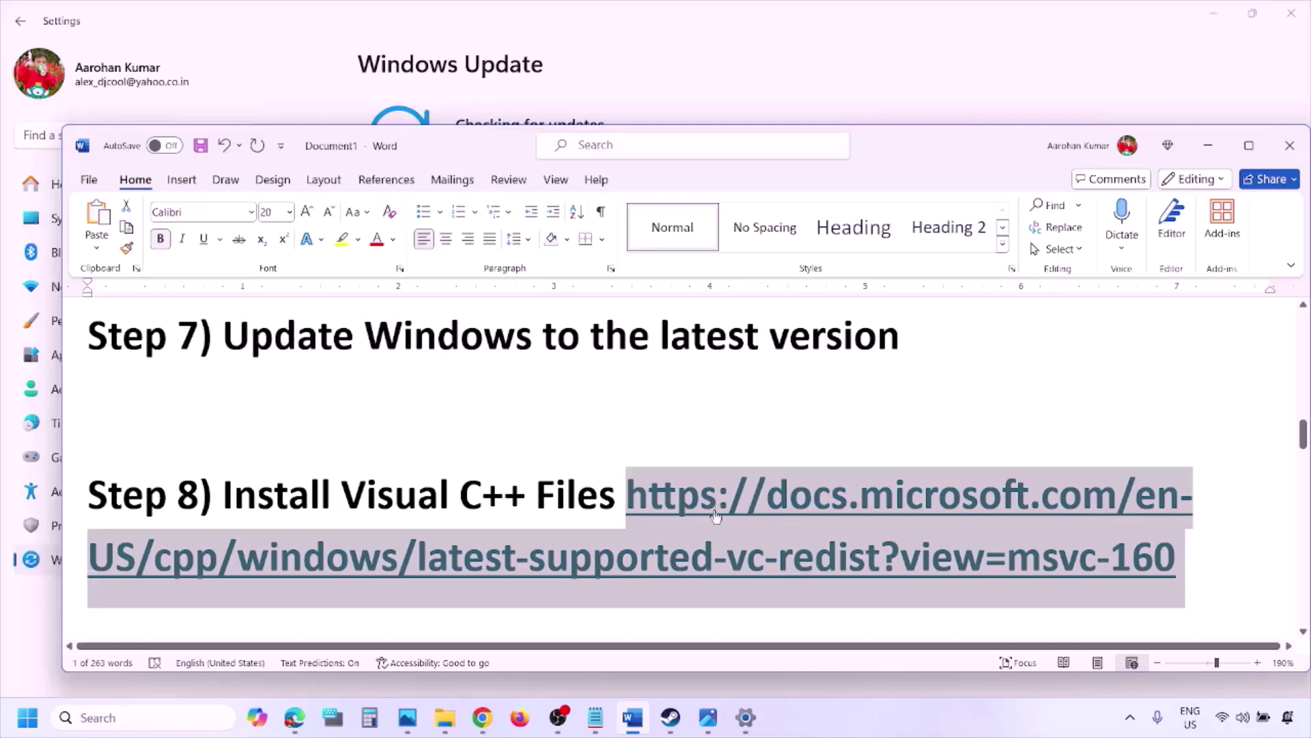
Open the copied Visual C++ redistributable link in a new Chrome window
right_click(482, 717)
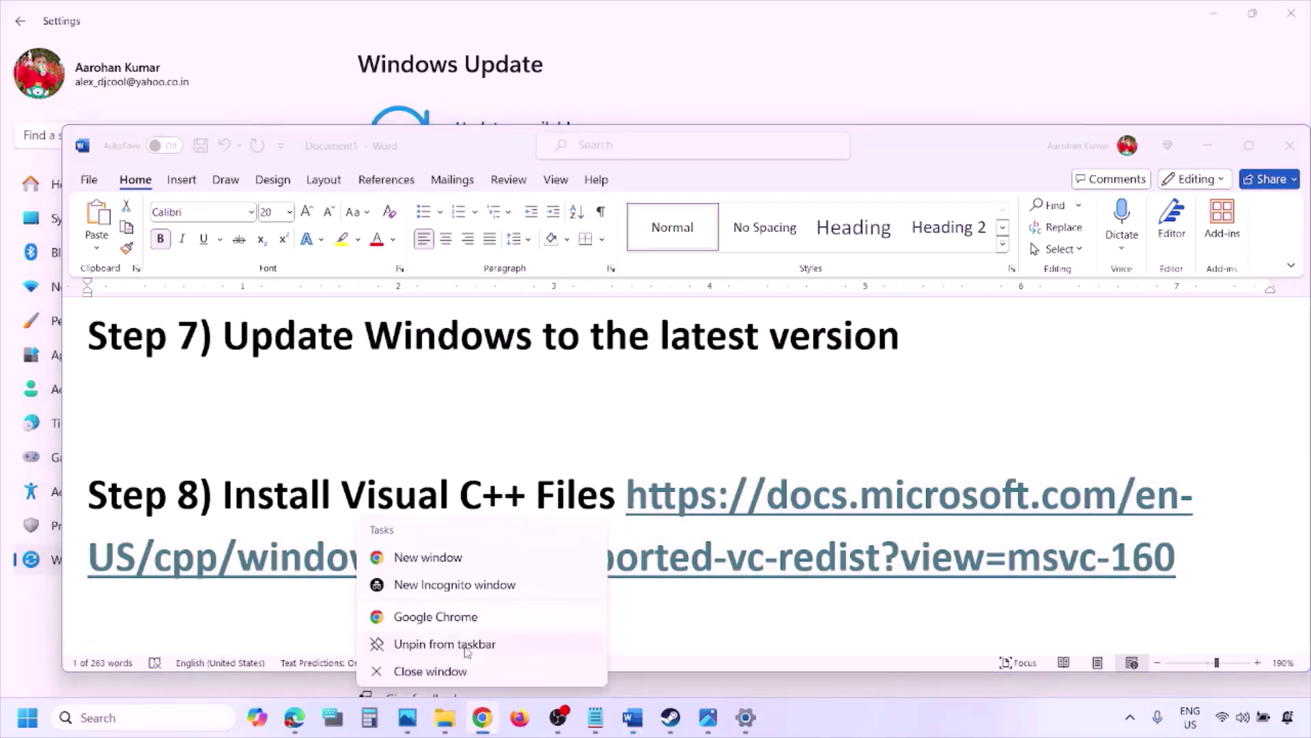
click(428, 557)
key(ctrl+v)
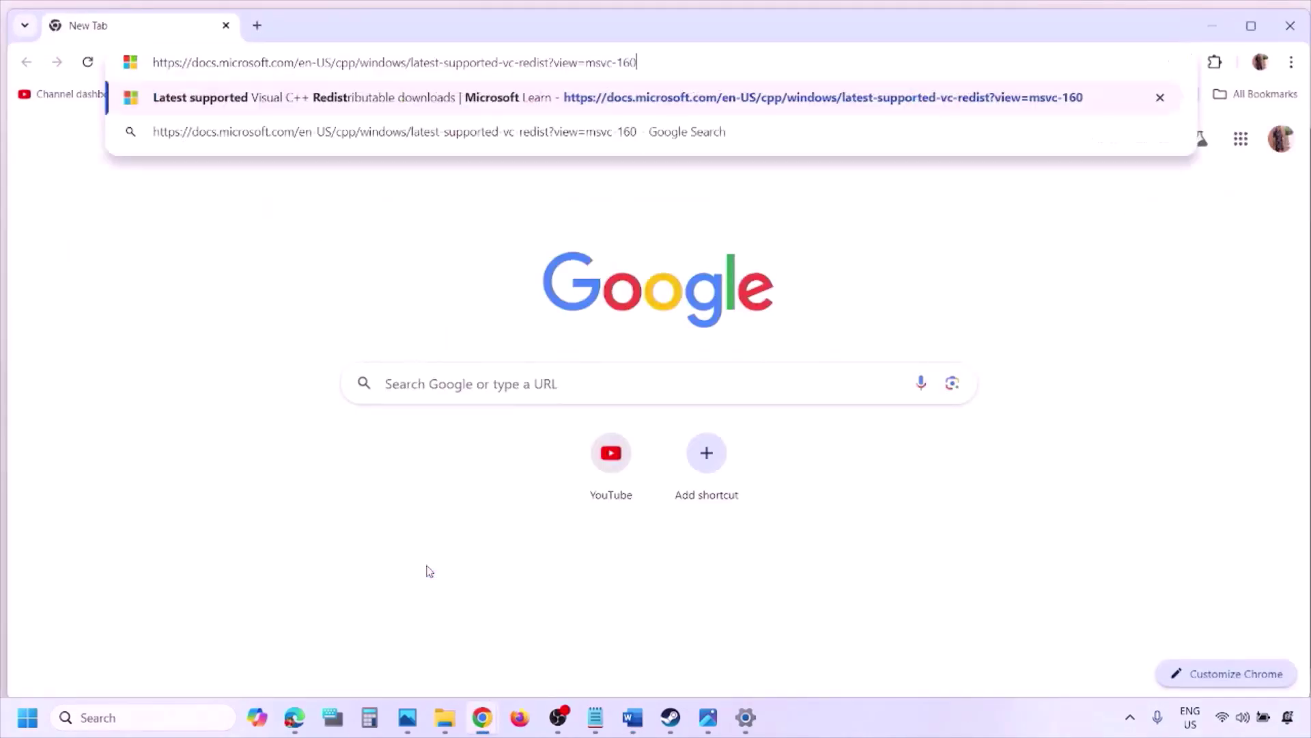
key(Return)
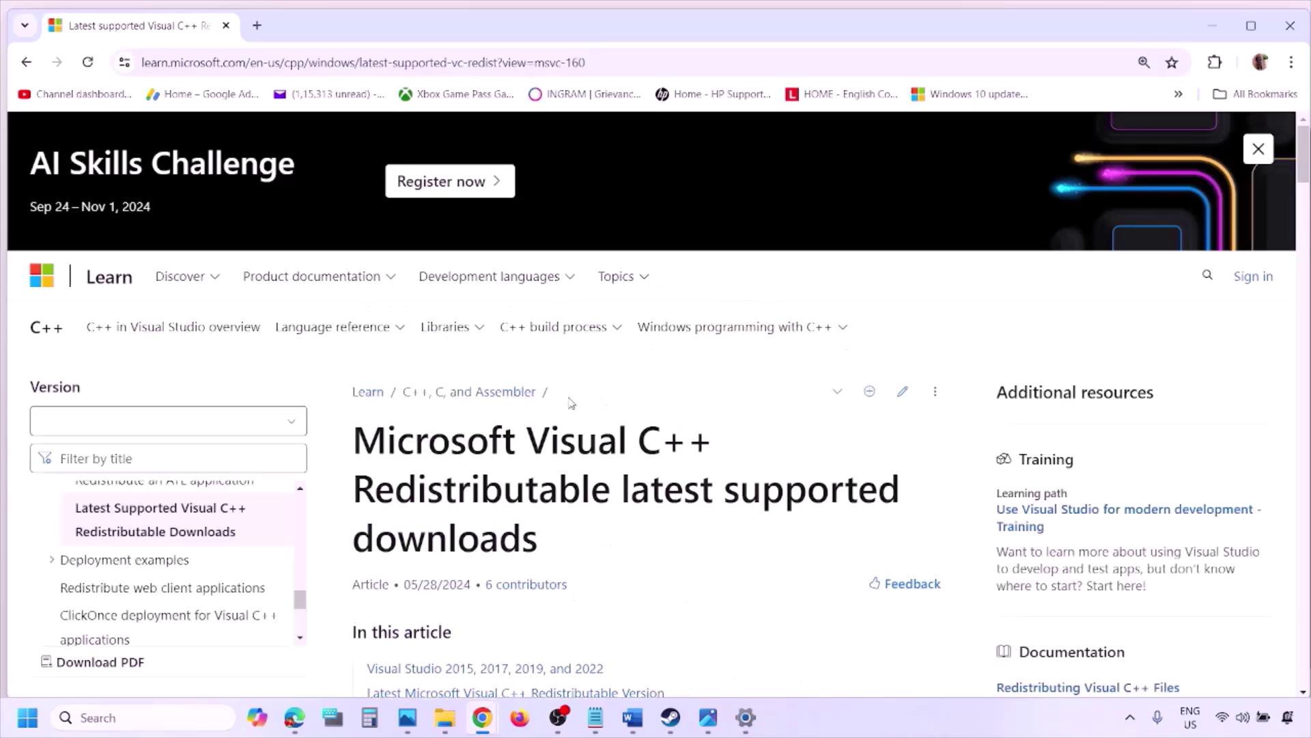
Find the Visual Studio 2015, 2017, 2019, and 2022 section and highlight the X86 and X64 entries in its download table
scroll(571, 401, down, 4)
scroll(571, 402, down, 6)
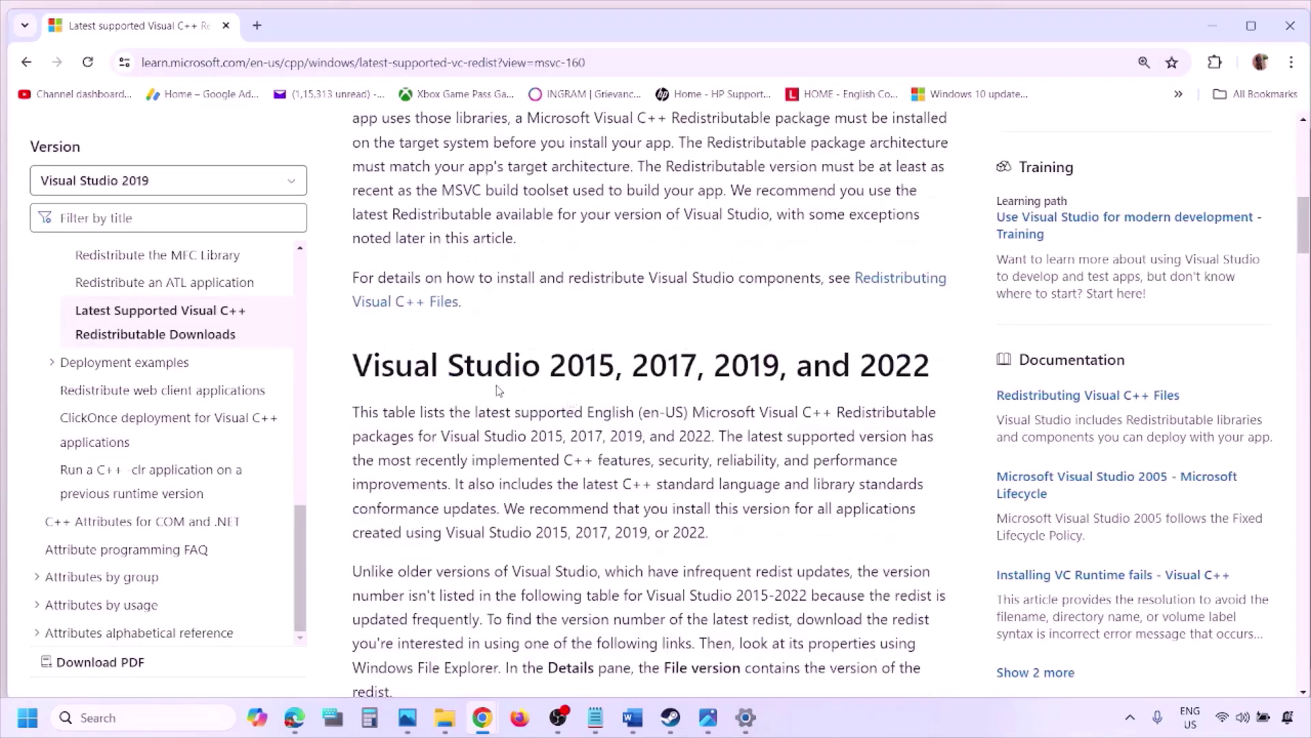
drag(423, 369, 884, 366)
scroll(576, 491, down, 5)
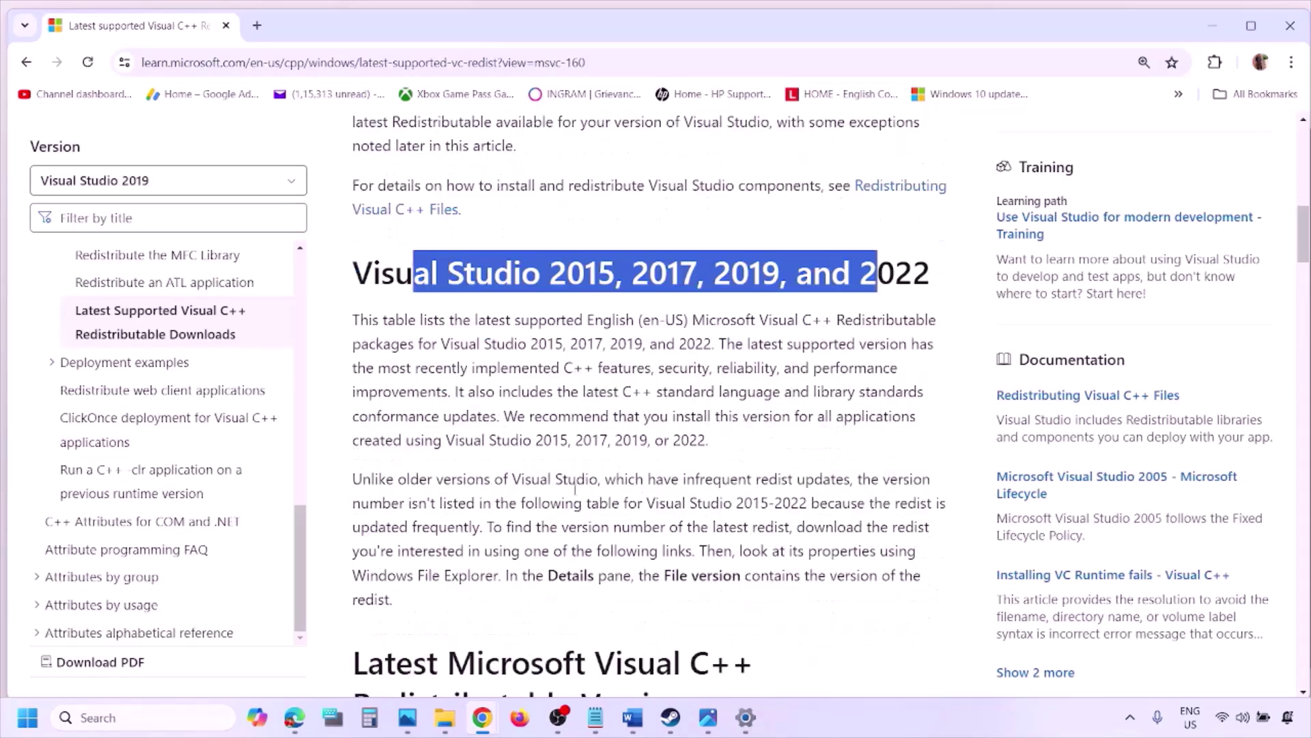
scroll(575, 491, down, 4)
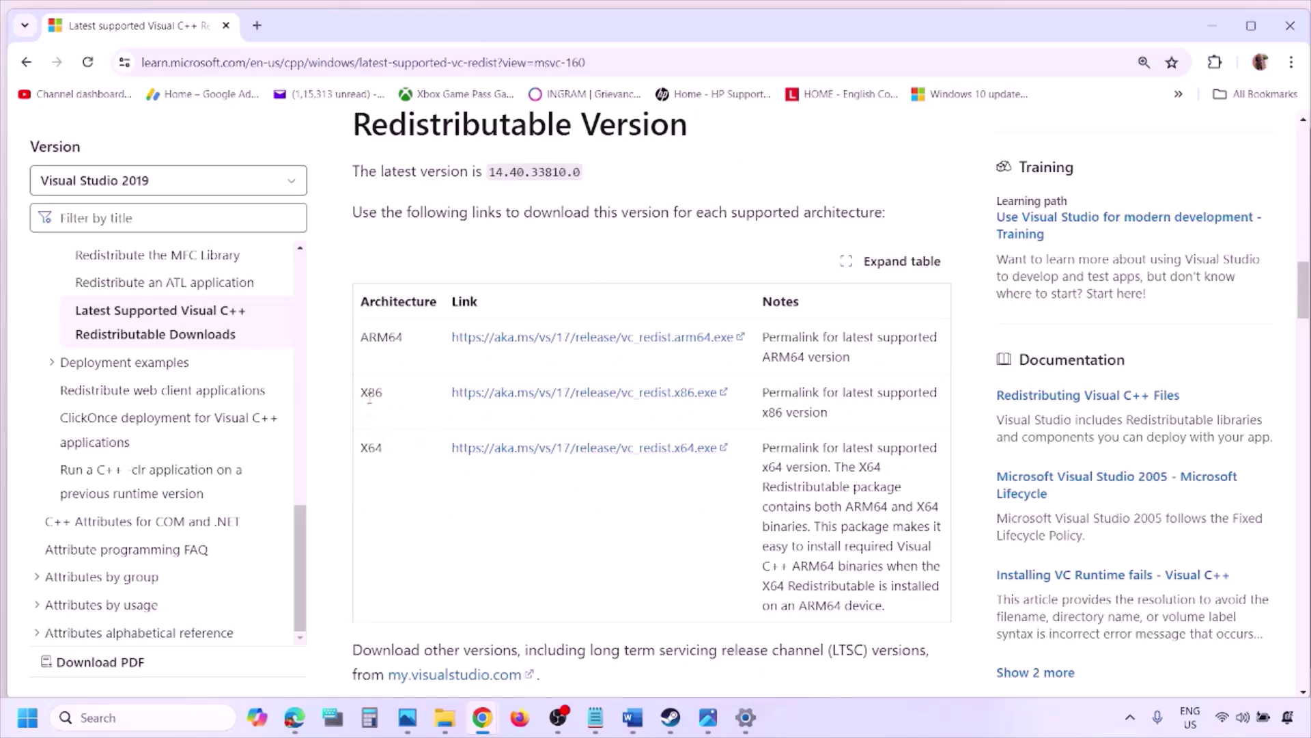
double_click(369, 394)
double_click(372, 448)
Download and run the x86 Visual C++ 2015-2022 Redistributable installer and start its repair
drag(369, 393, 644, 407)
click(644, 407)
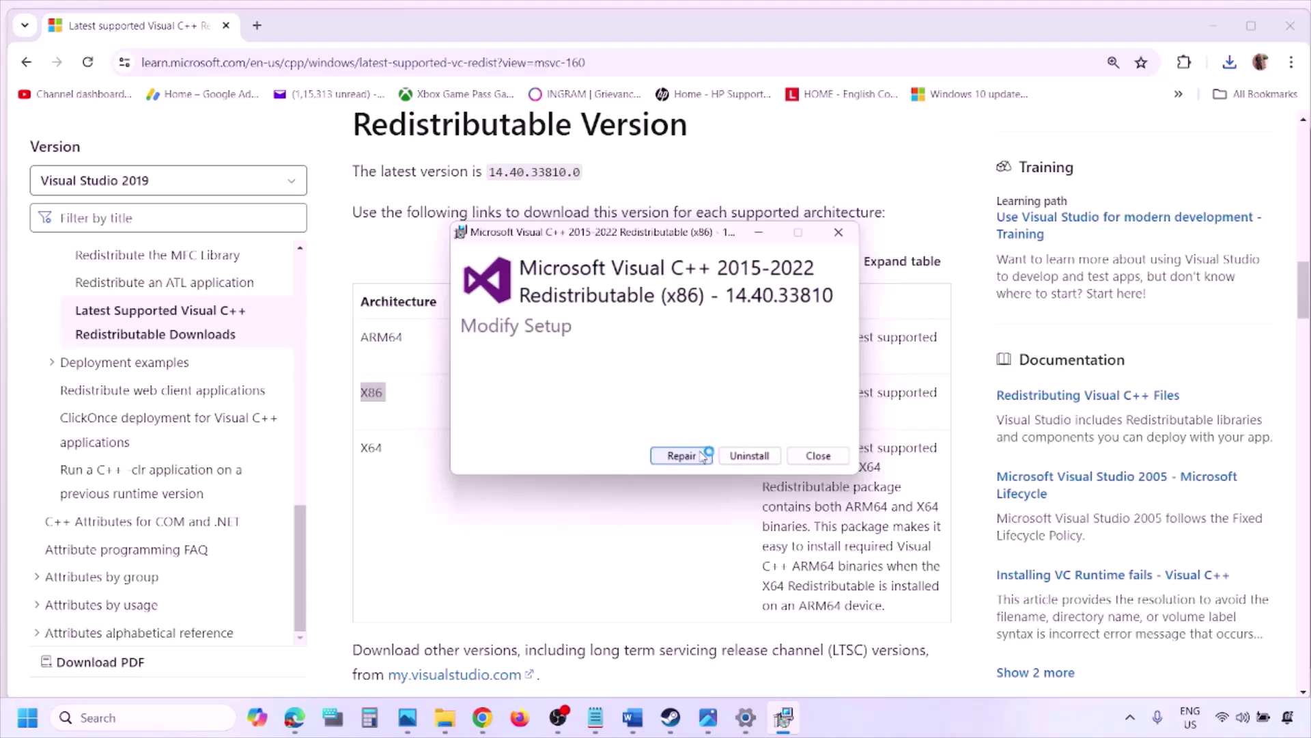
click(701, 456)
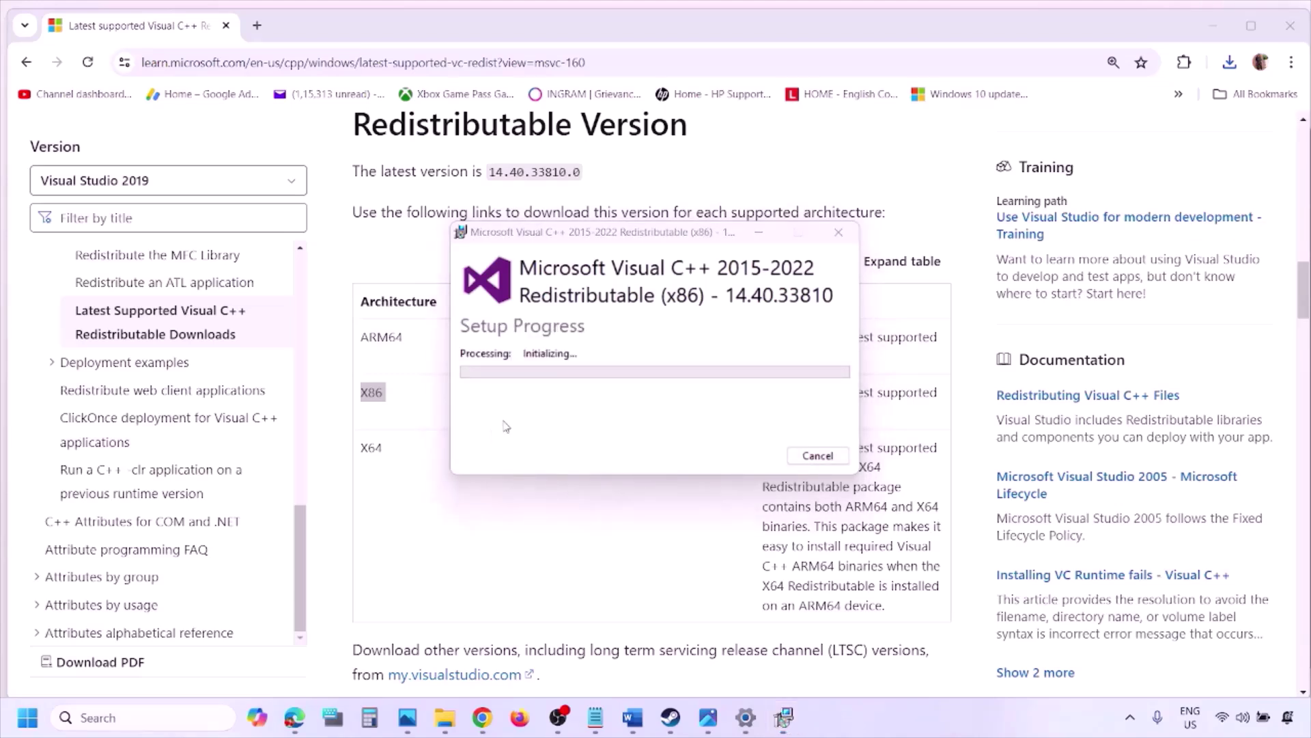
Download and run VC_redist.x64.exe, start its repair, and move the overlapping setup windows apart
double_click(369, 449)
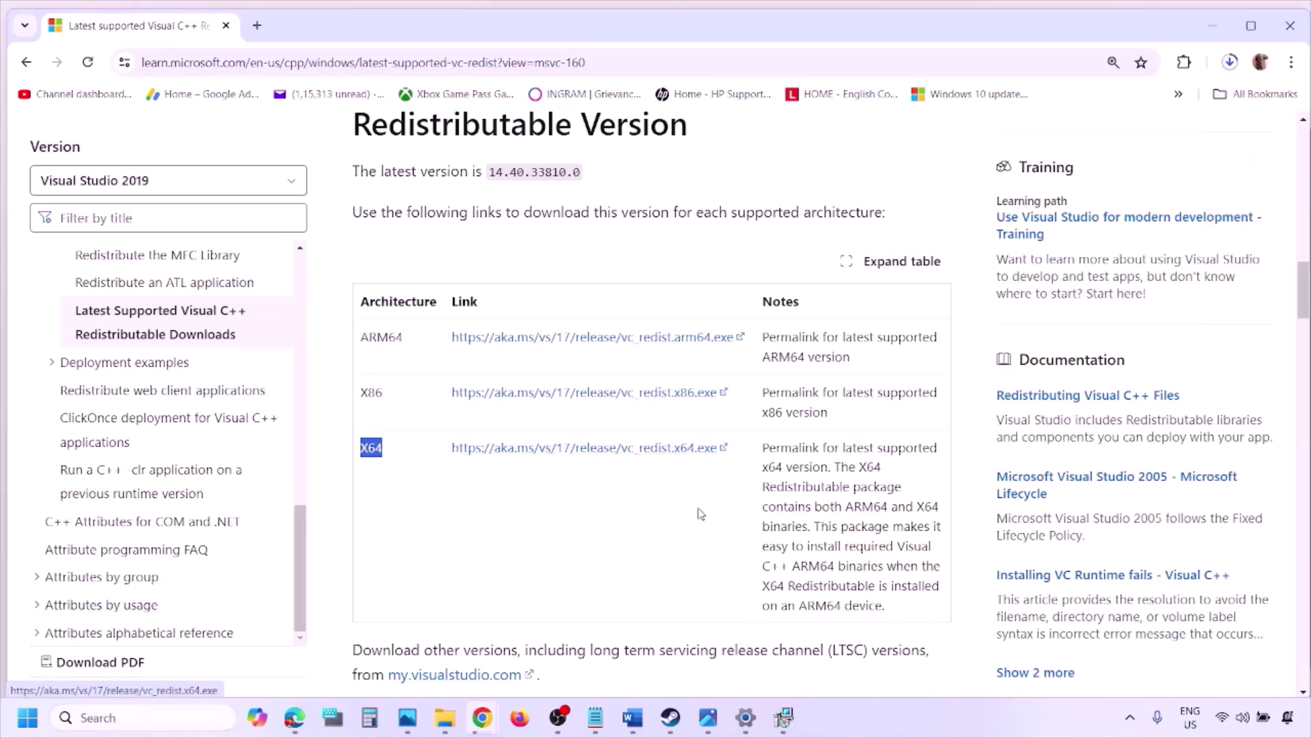
click(784, 717)
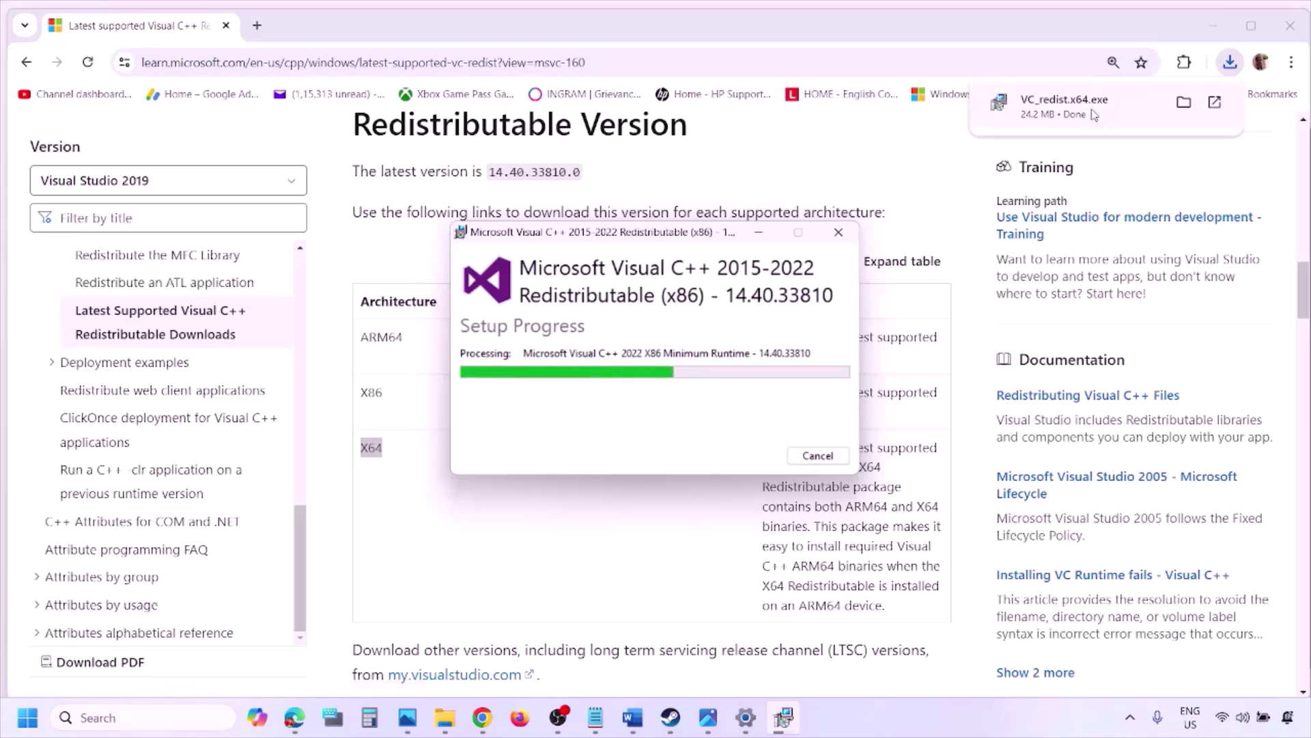
click(1088, 110)
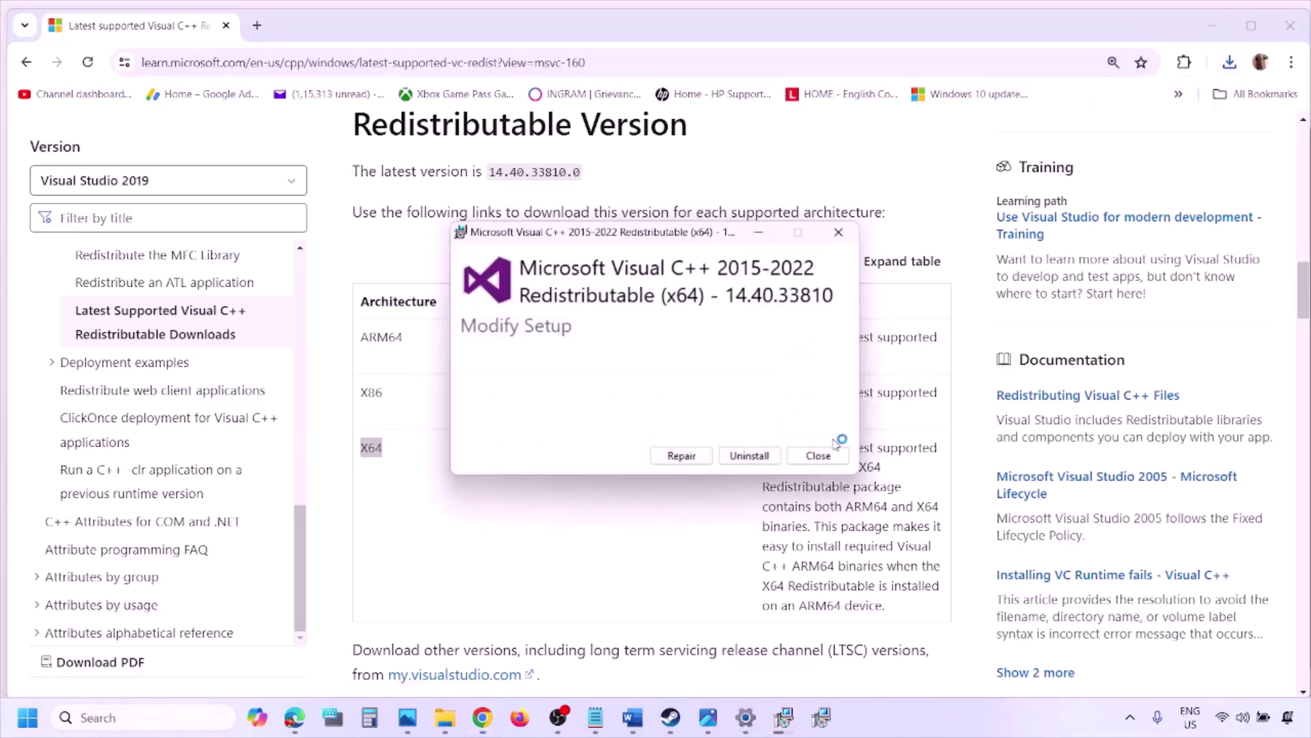
click(691, 457)
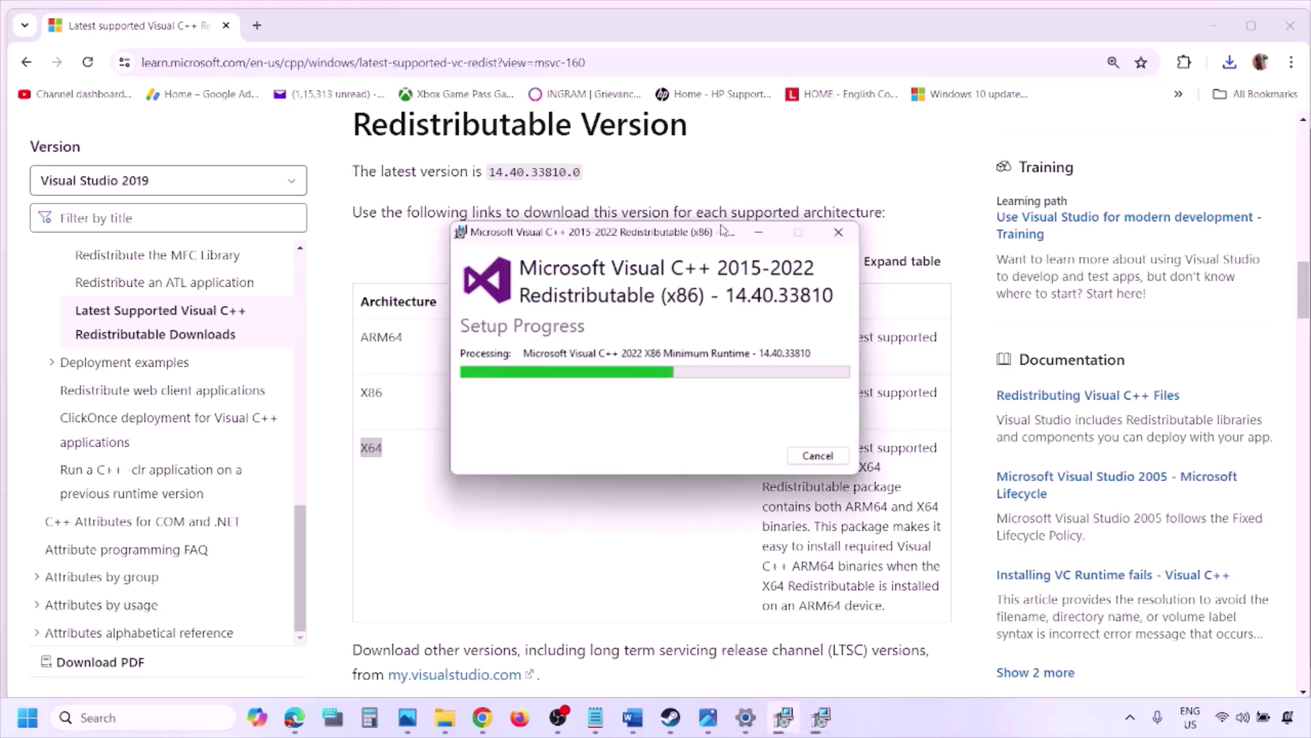
drag(722, 229, 418, 288)
drag(659, 238, 830, 310)
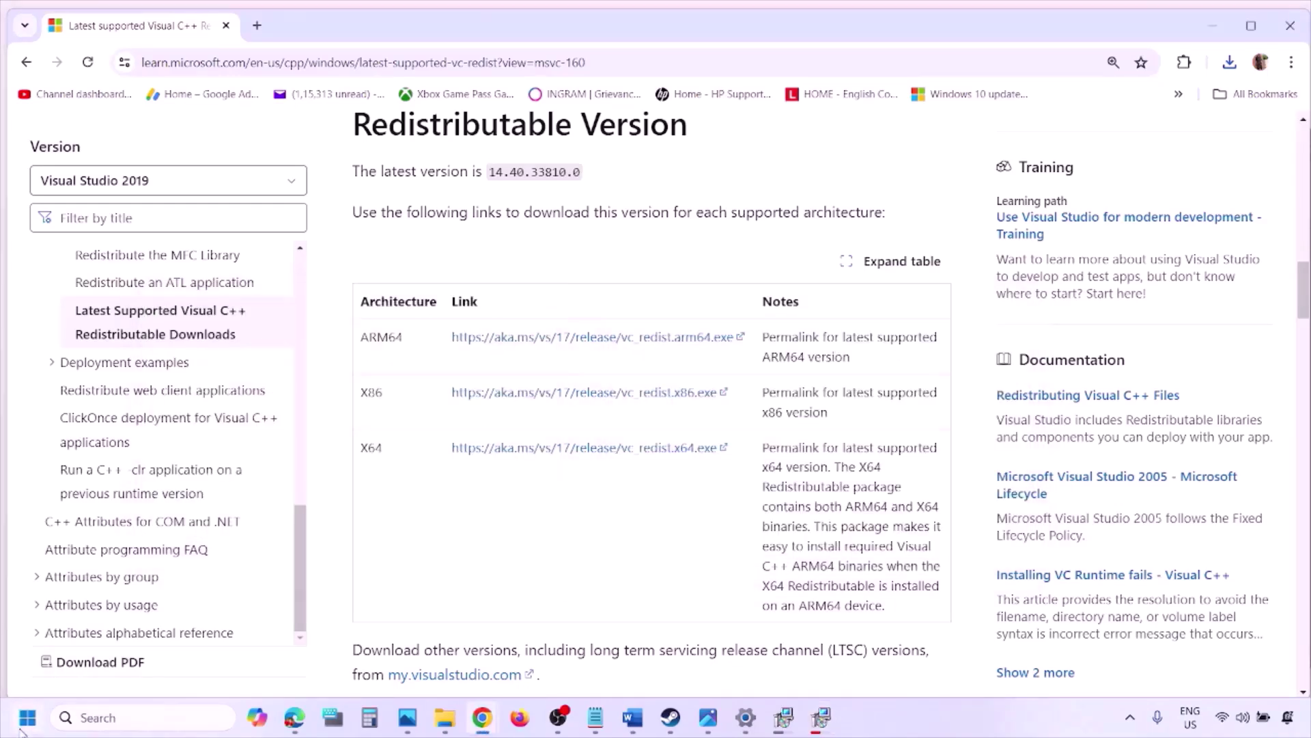
Show the Windows power options containing Restart and dismiss them without restarting
click(22, 714)
click(496, 658)
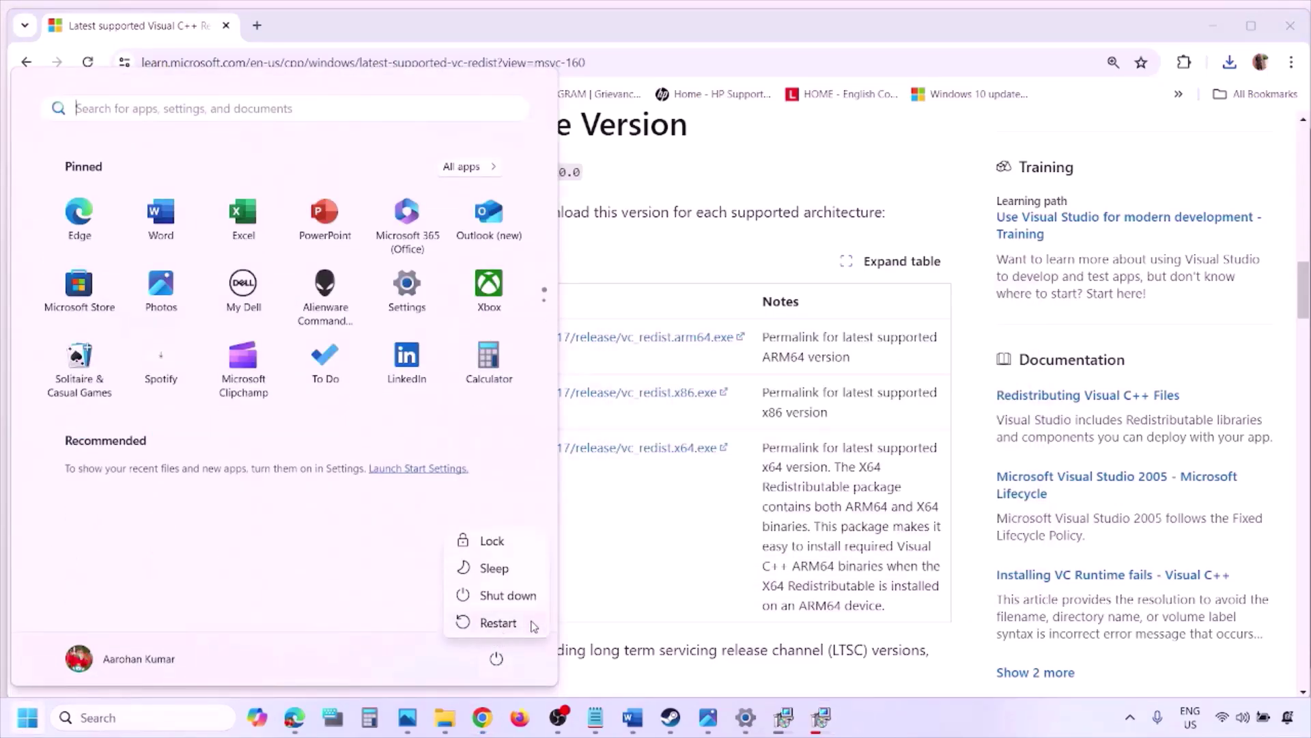
key(Escape)
key(Escape)
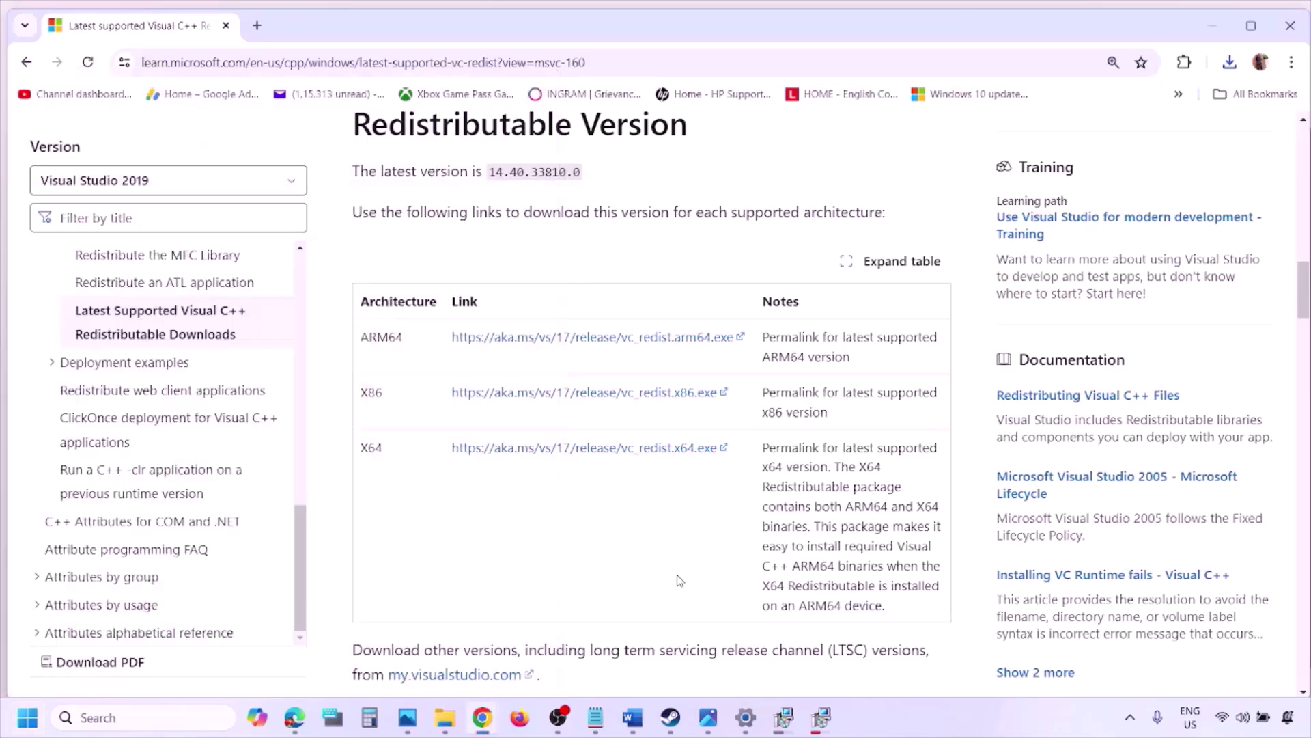
Switch to the Word notes, maximize the window and highlight the Step 9 text about unplugging external devices and USB adapters
click(632, 717)
scroll(561, 463, down, 5)
scroll(561, 463, down, 2)
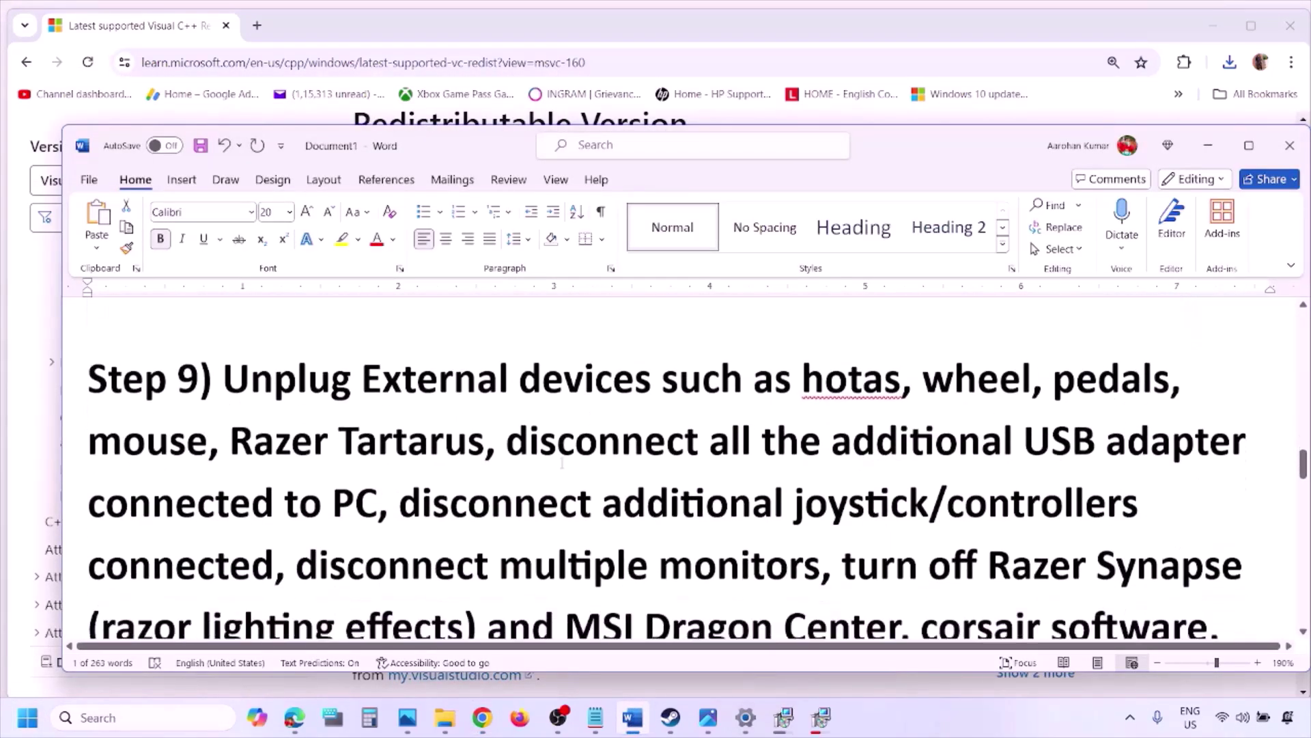
click(1251, 145)
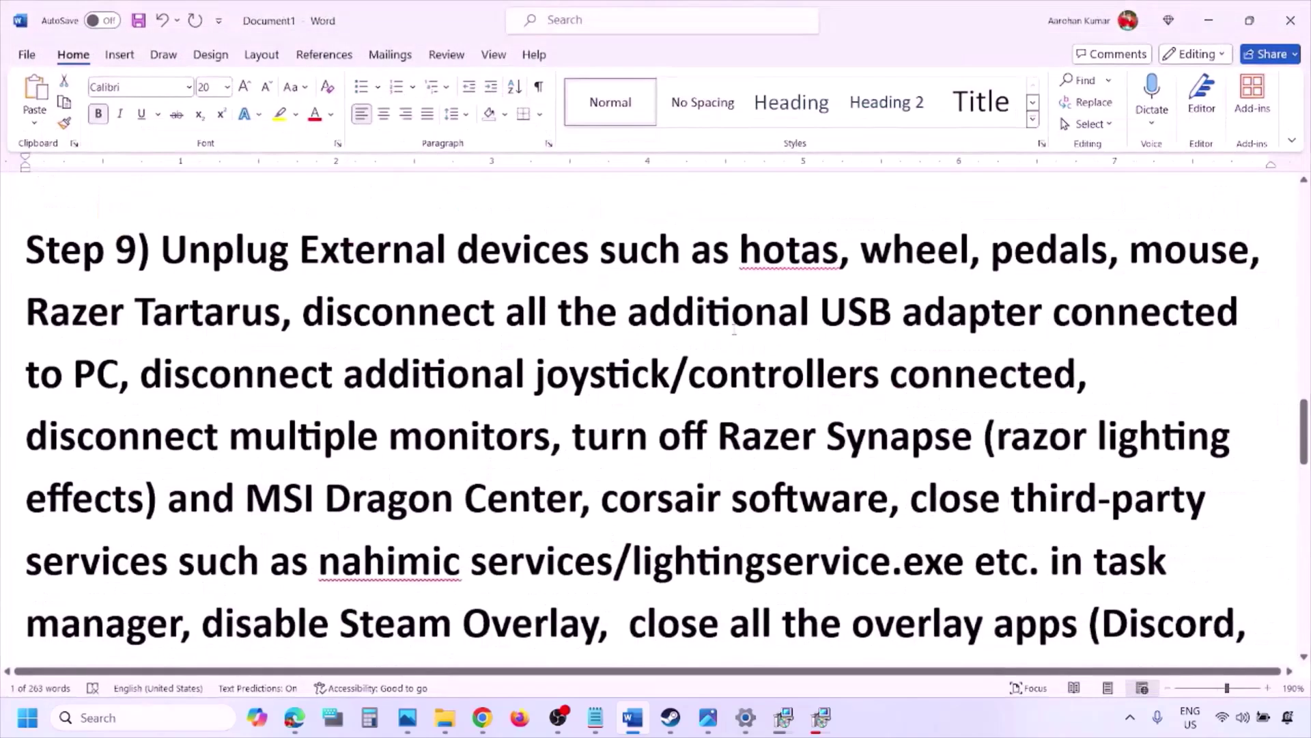
drag(164, 256, 971, 311)
click(336, 379)
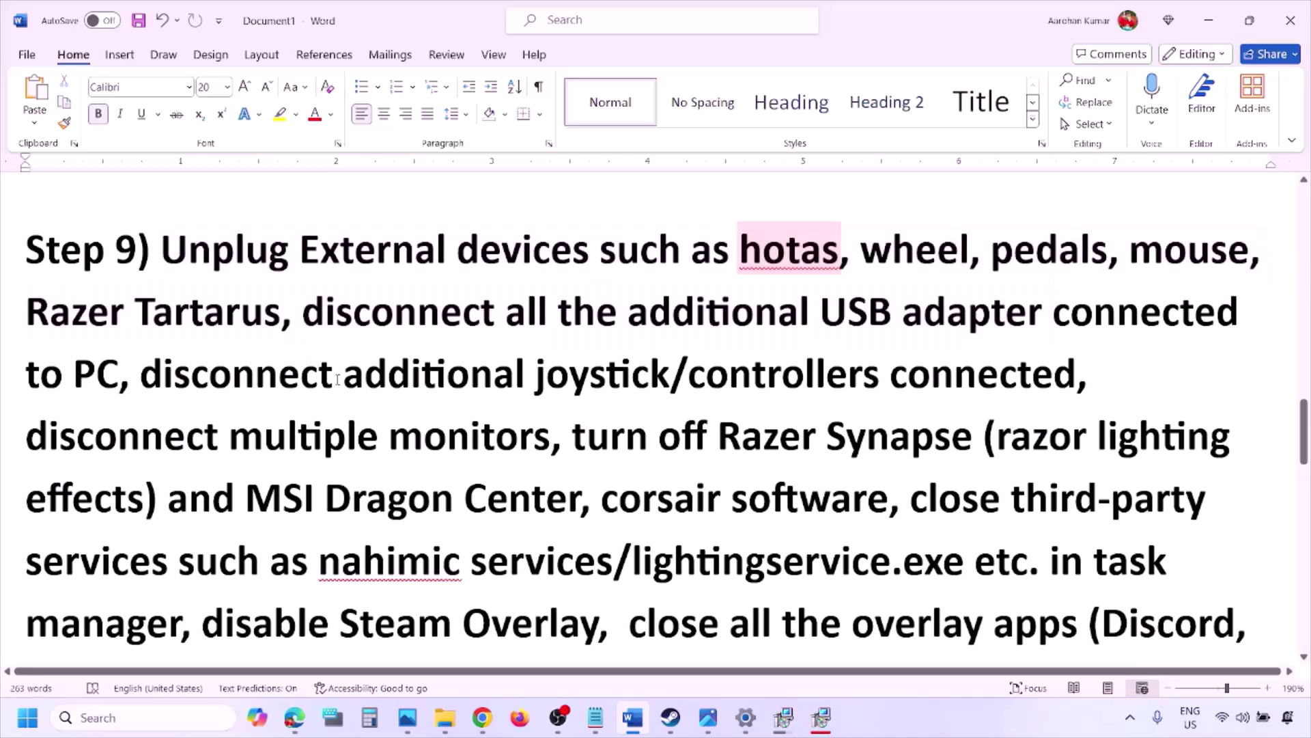
Highlight in turn the Step 9 passages on extra controllers, multiple monitors, lighting software and third-party services, and disabling Steam Overlay
drag(150, 374, 913, 390)
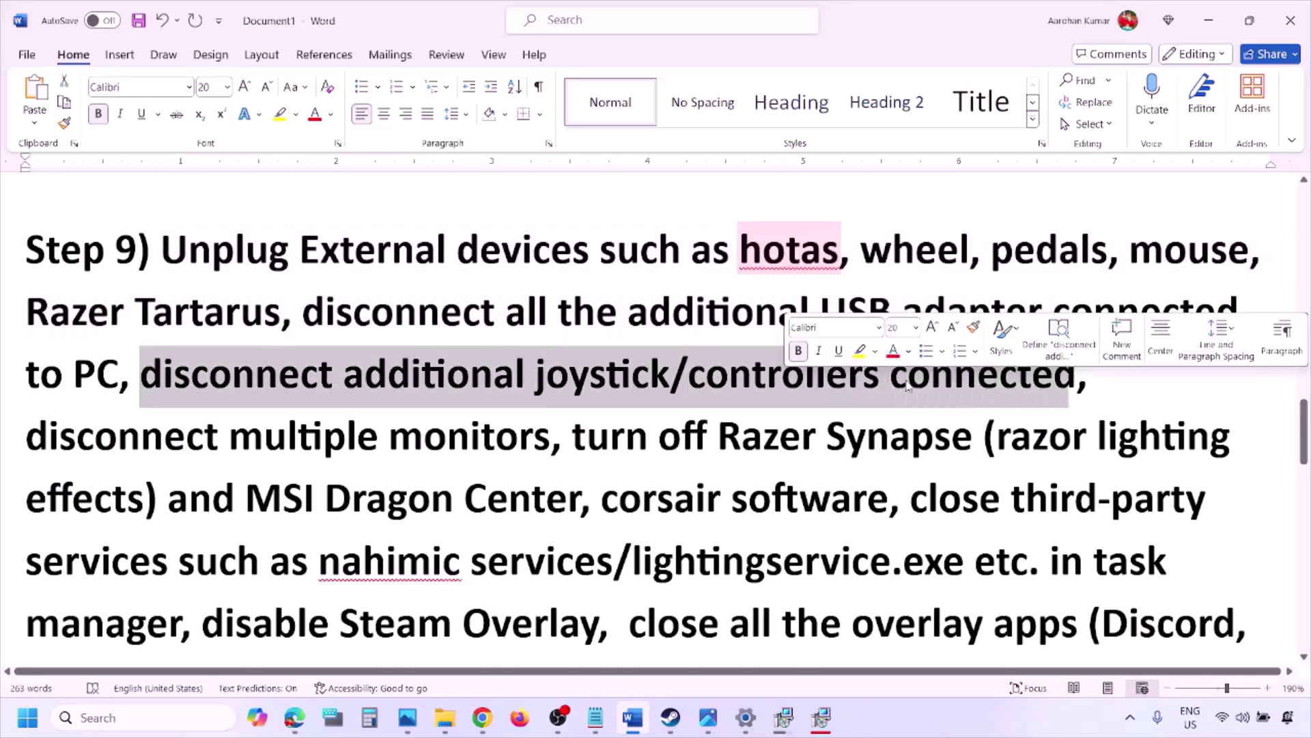
click(869, 410)
drag(46, 439, 456, 443)
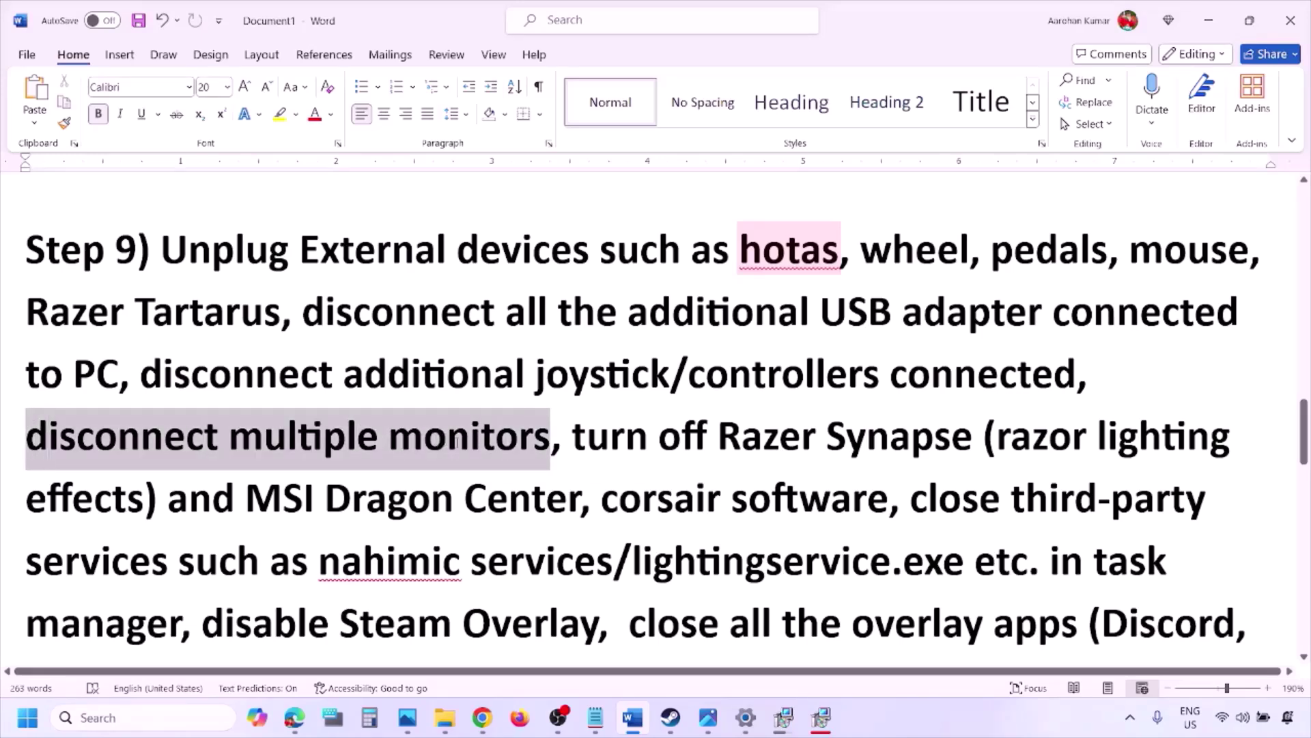
scroll(577, 360, down, 1)
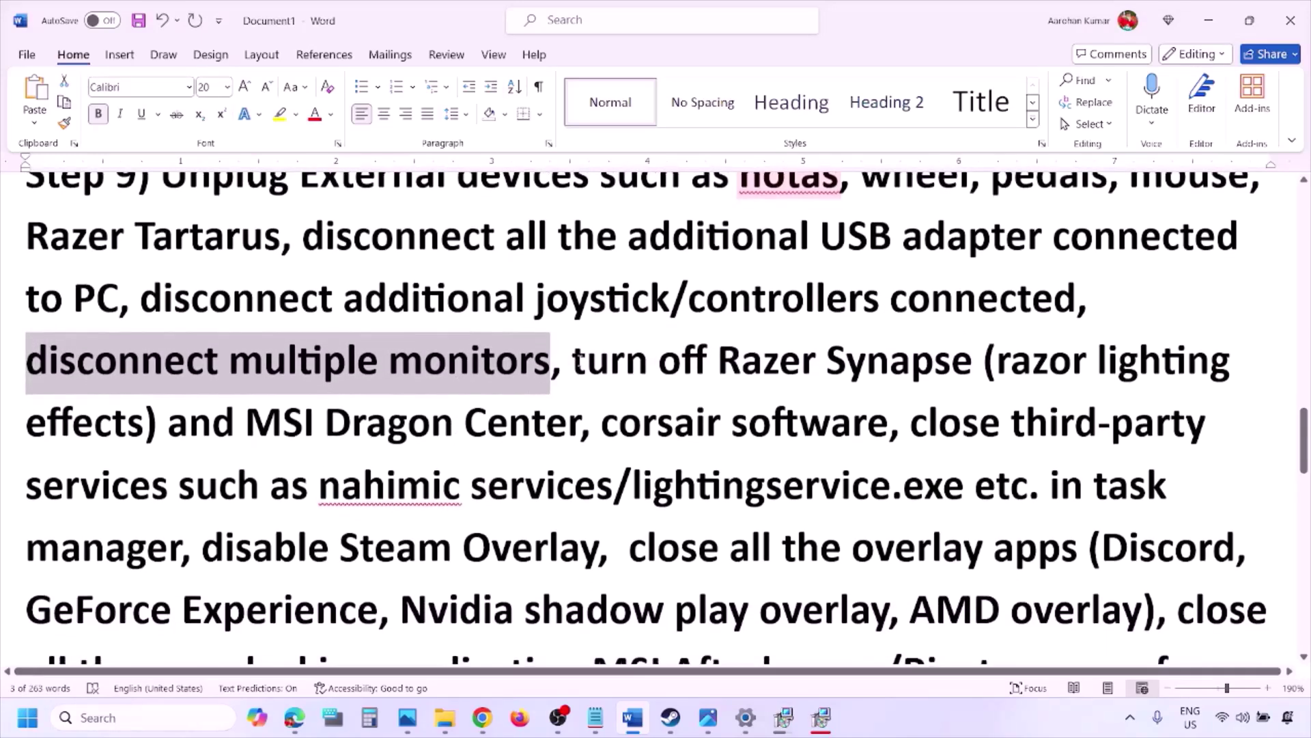
drag(577, 360, 191, 554)
scroll(256, 464, down, 1)
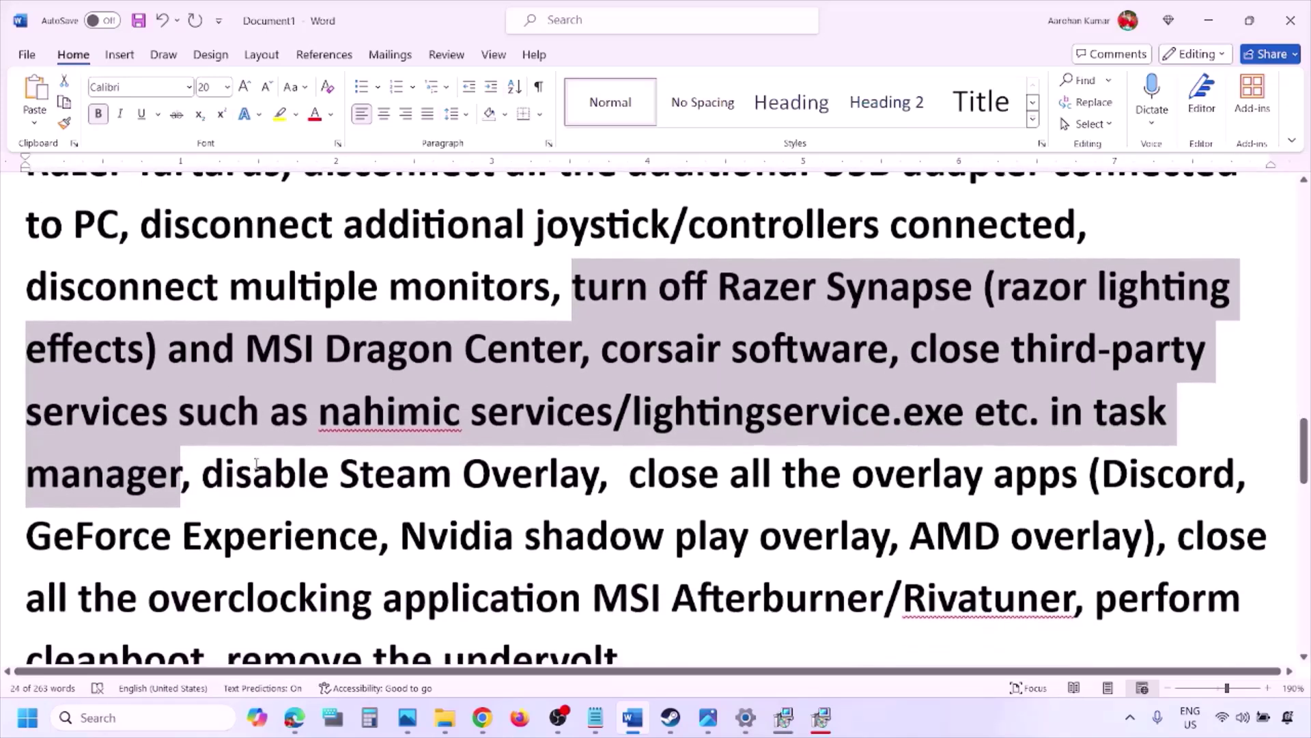
drag(202, 473, 600, 474)
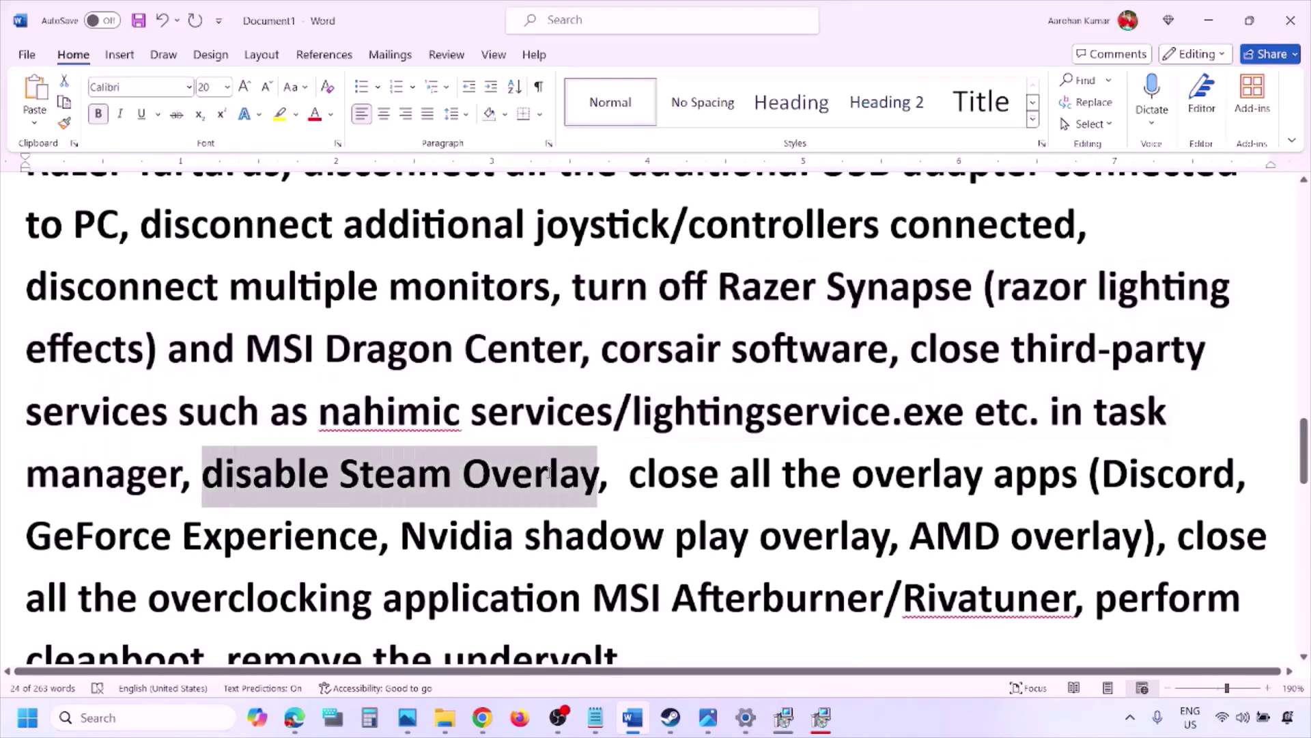
View the 0.png screenshot of a Steam library game's Properties option in Photos, zooming to 110% and back, and advance to the next image
click(906, 725)
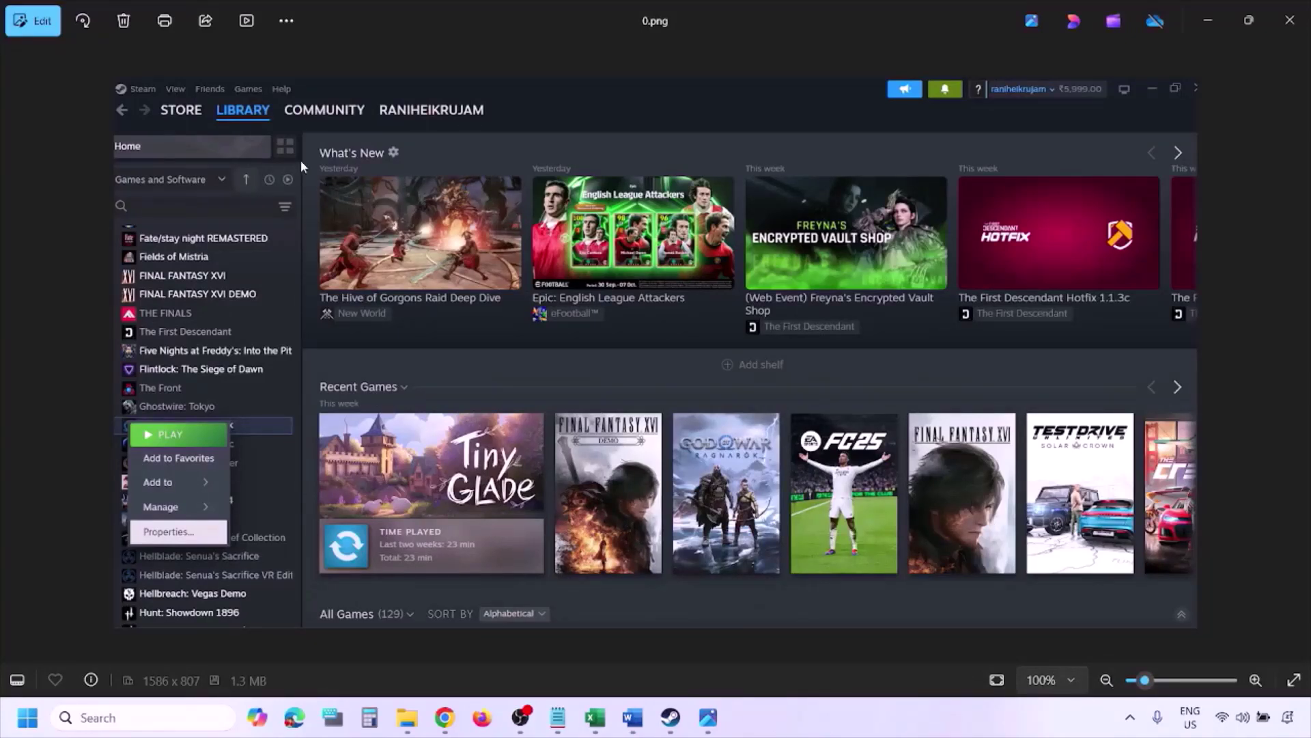
key(ctrl+plus)
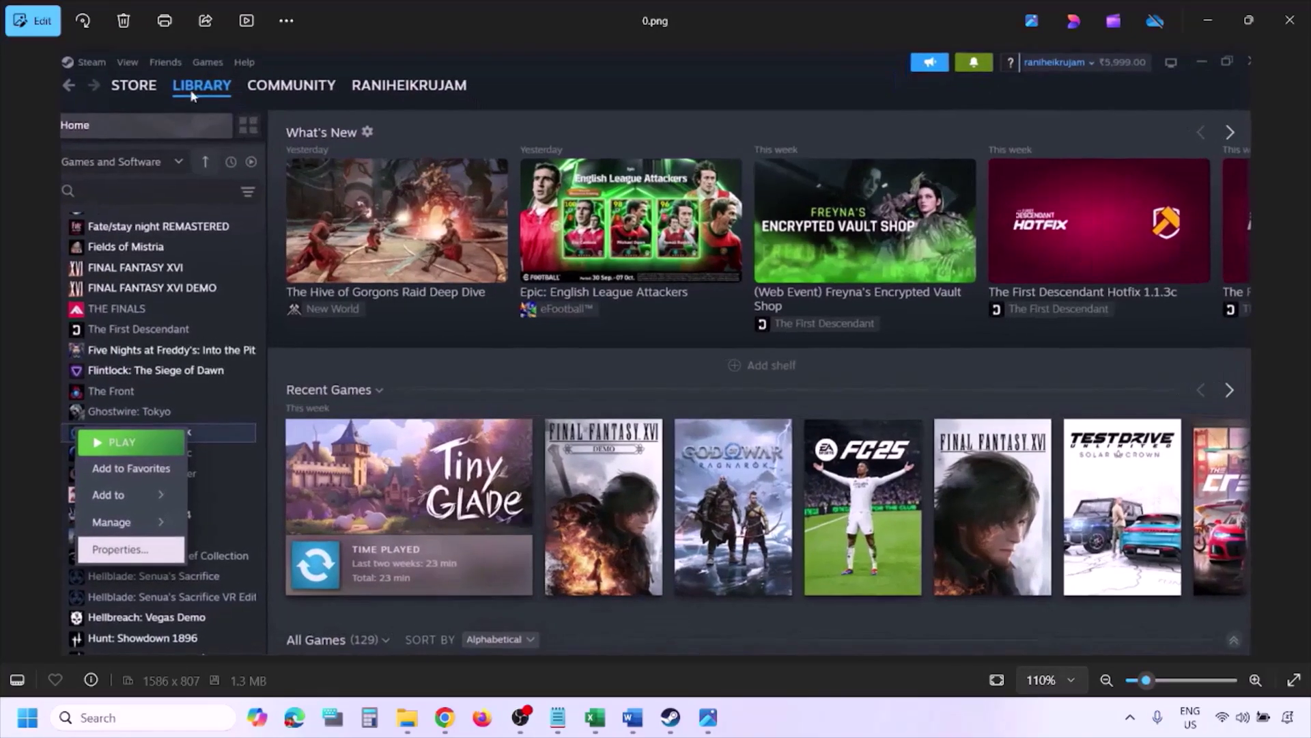
key(ctrl+minus)
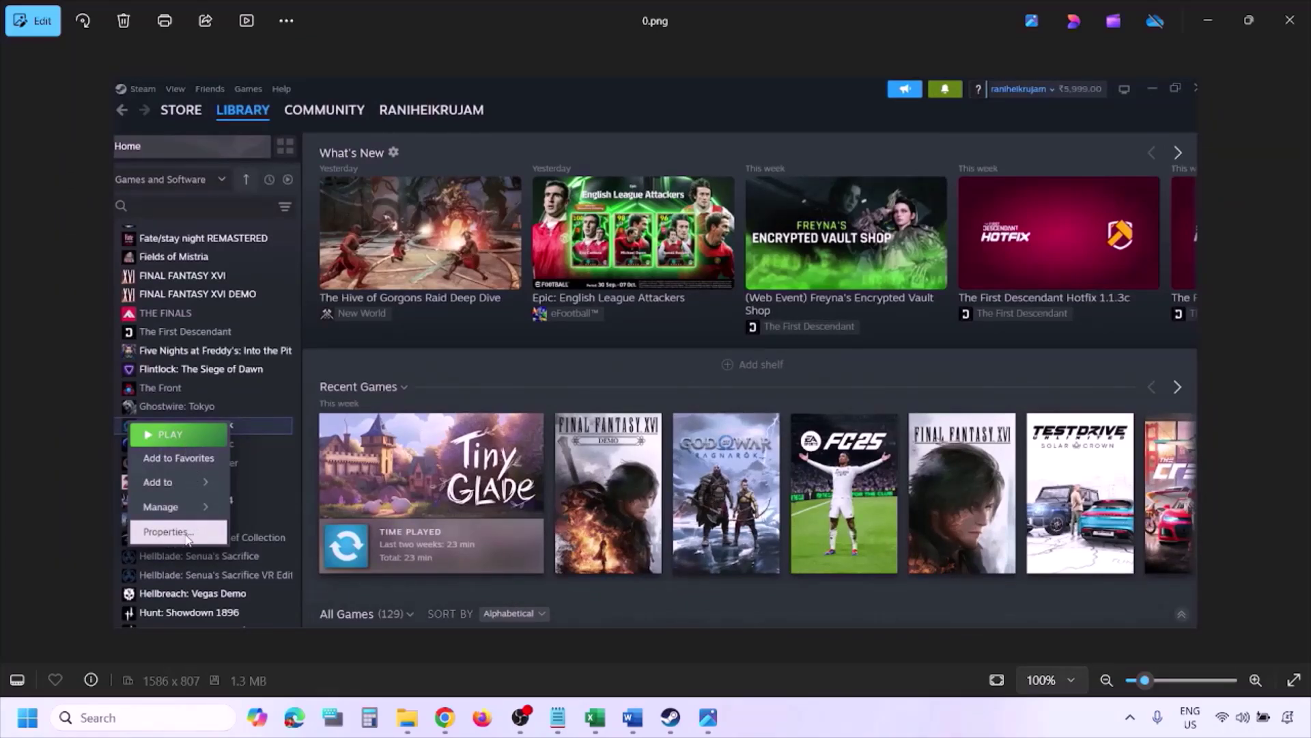
key(Right)
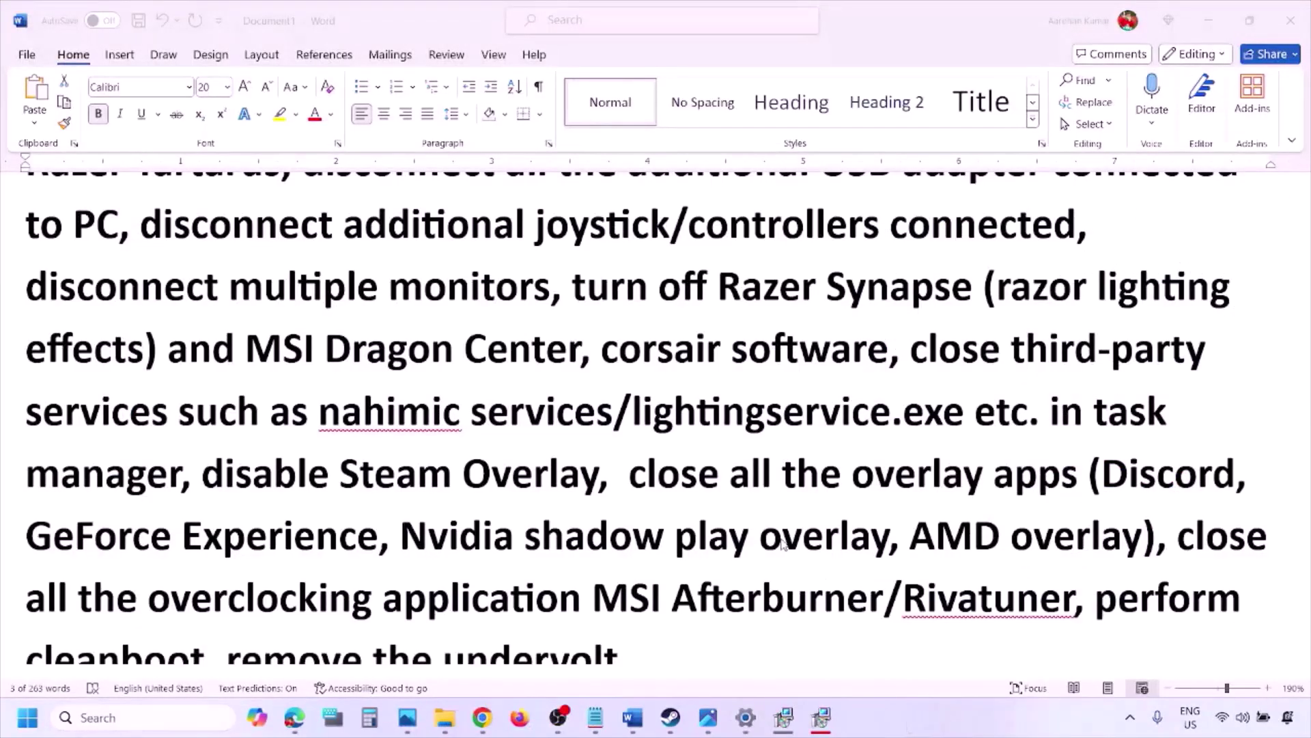
Turn off the in-game overlay in Discord's Game Overlay settings
scroll(783, 543, down, 2)
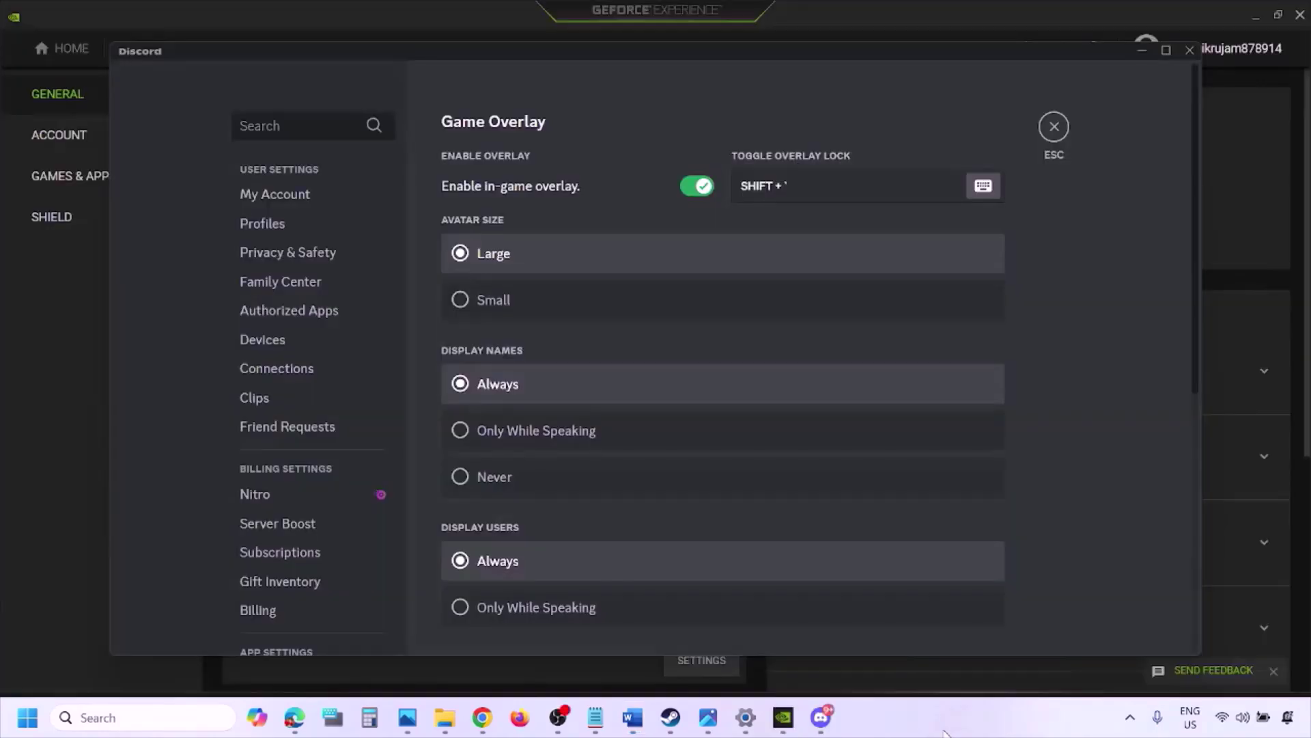
scroll(323, 368, down, 10)
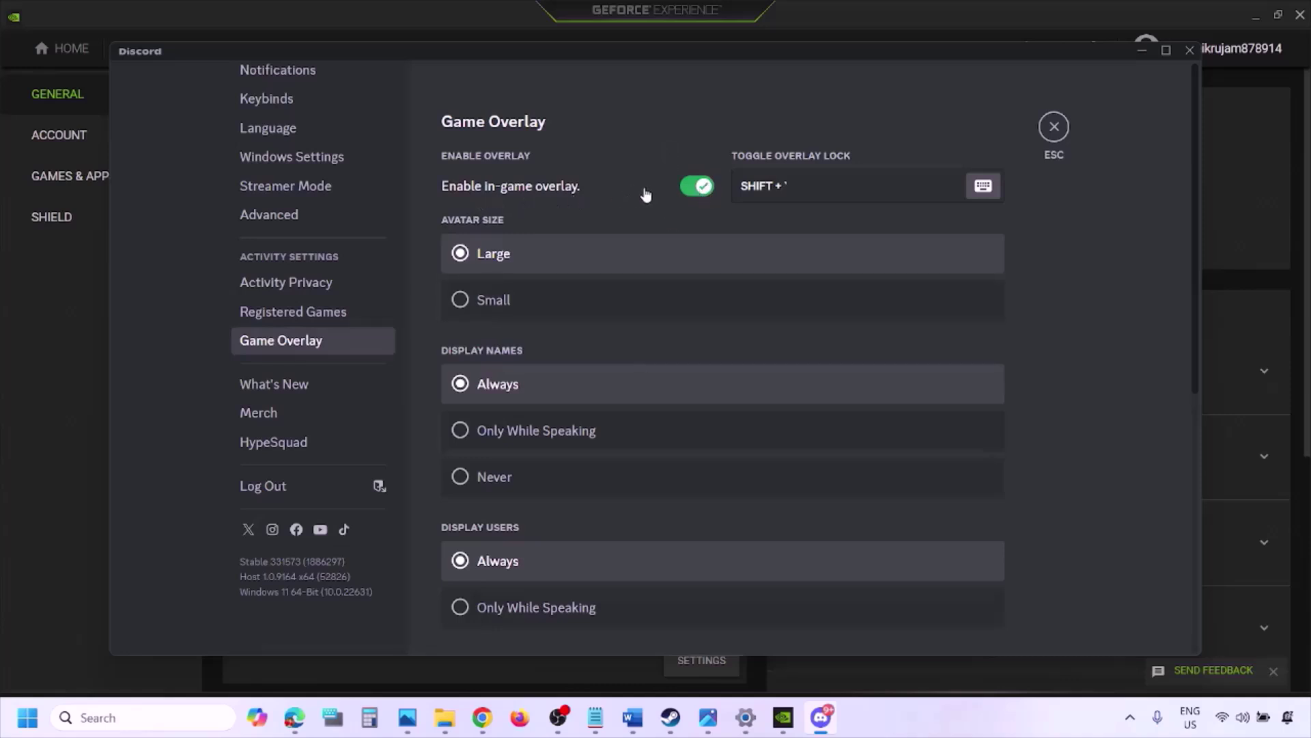
click(697, 186)
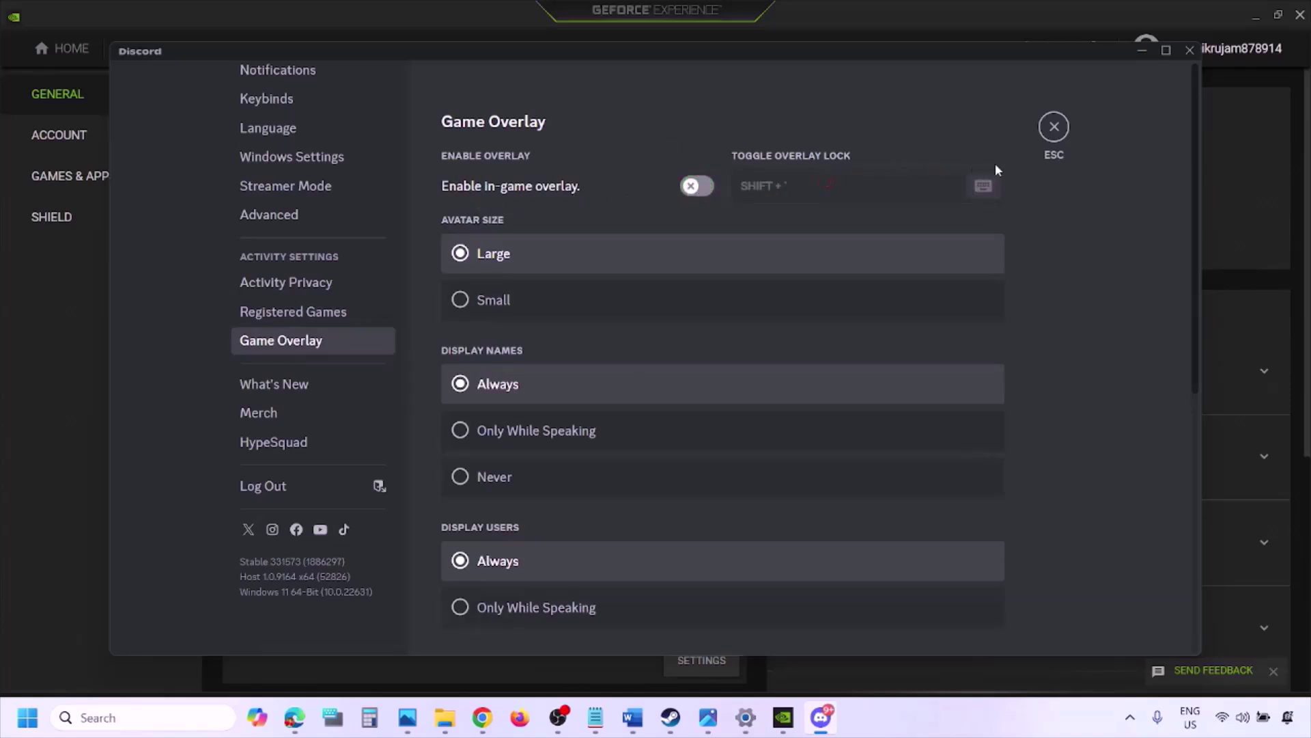
Switch to GeForce Experience and turn off the in-game overlay in its general settings
click(787, 719)
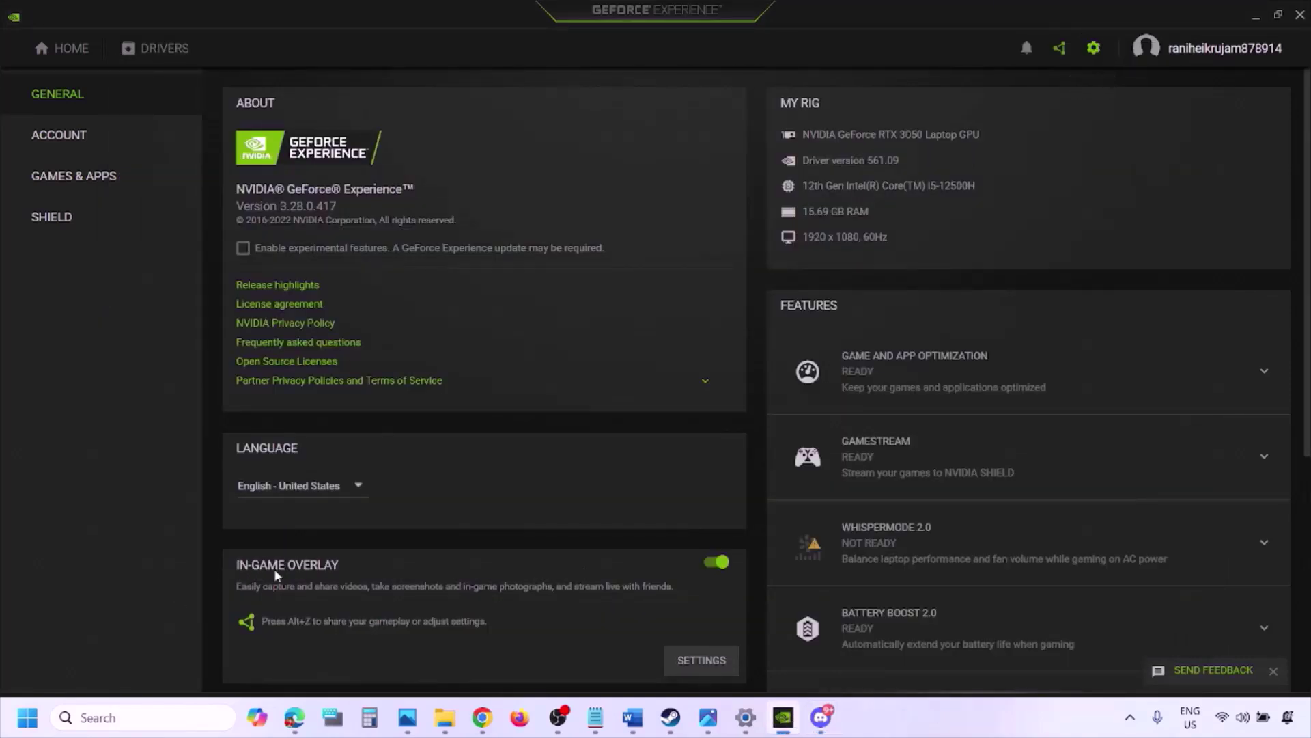
click(715, 563)
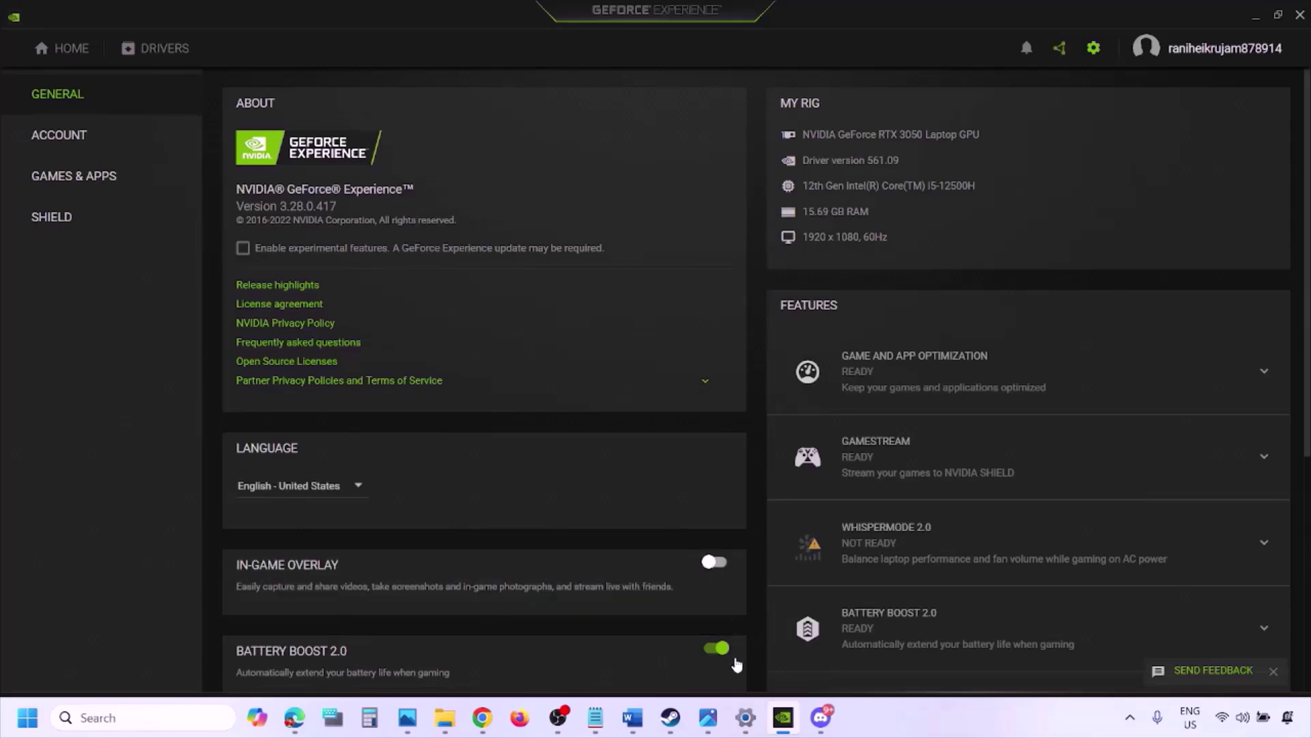
Switch to the Word notes and highlight the Step 9 text "close all the overlay apps"
click(629, 727)
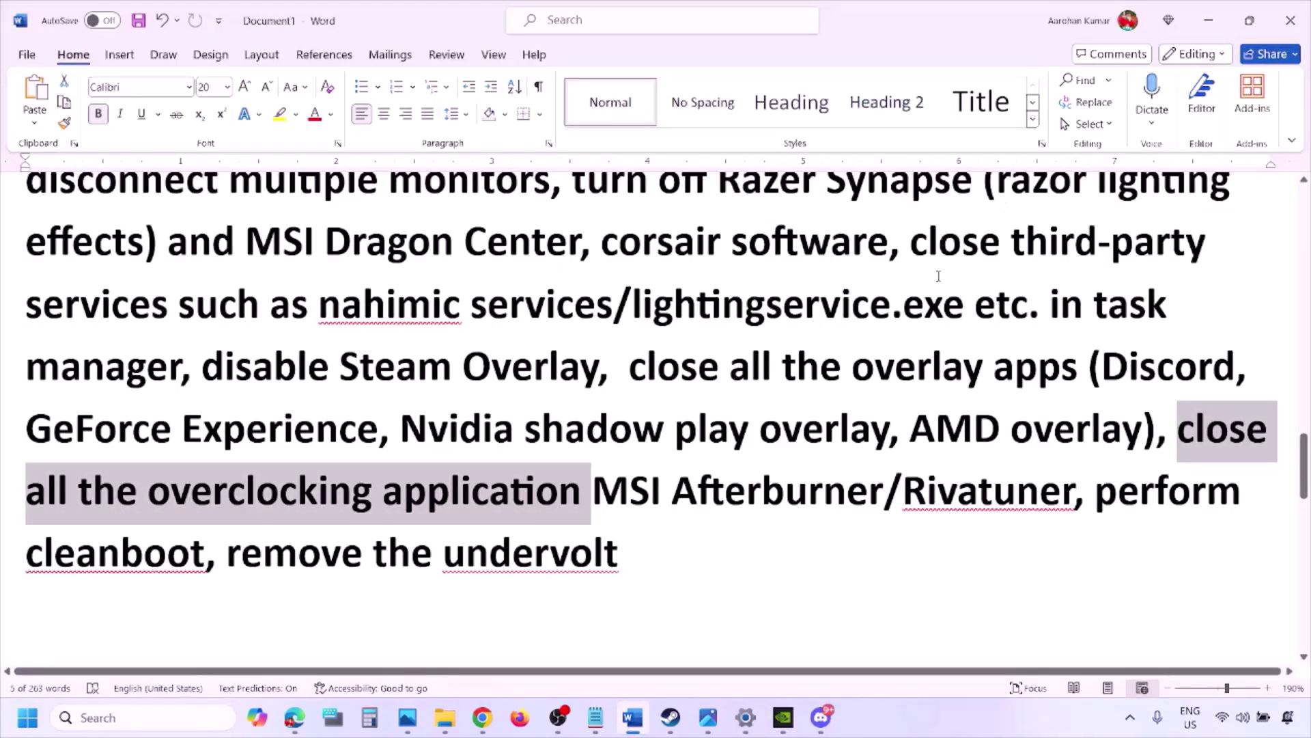
scroll(938, 275, up, 2)
scroll(713, 387, down, 2)
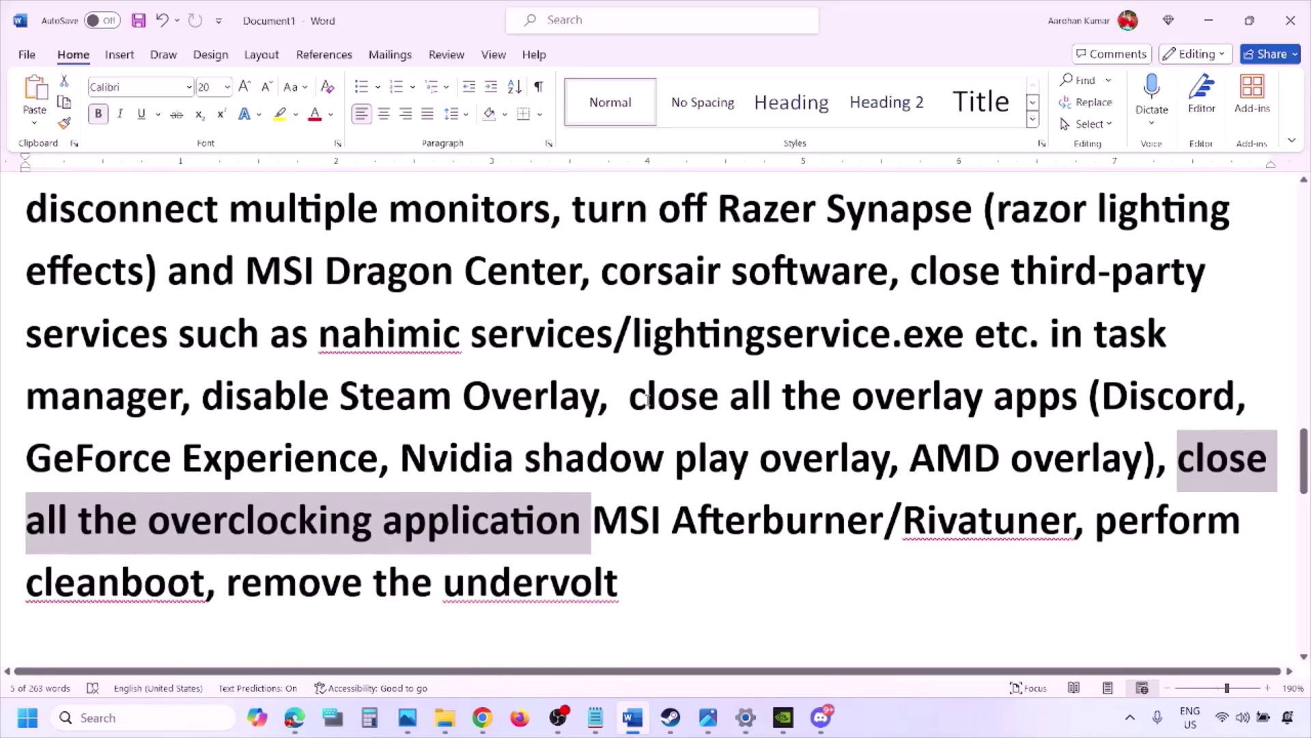
drag(648, 399, 1023, 407)
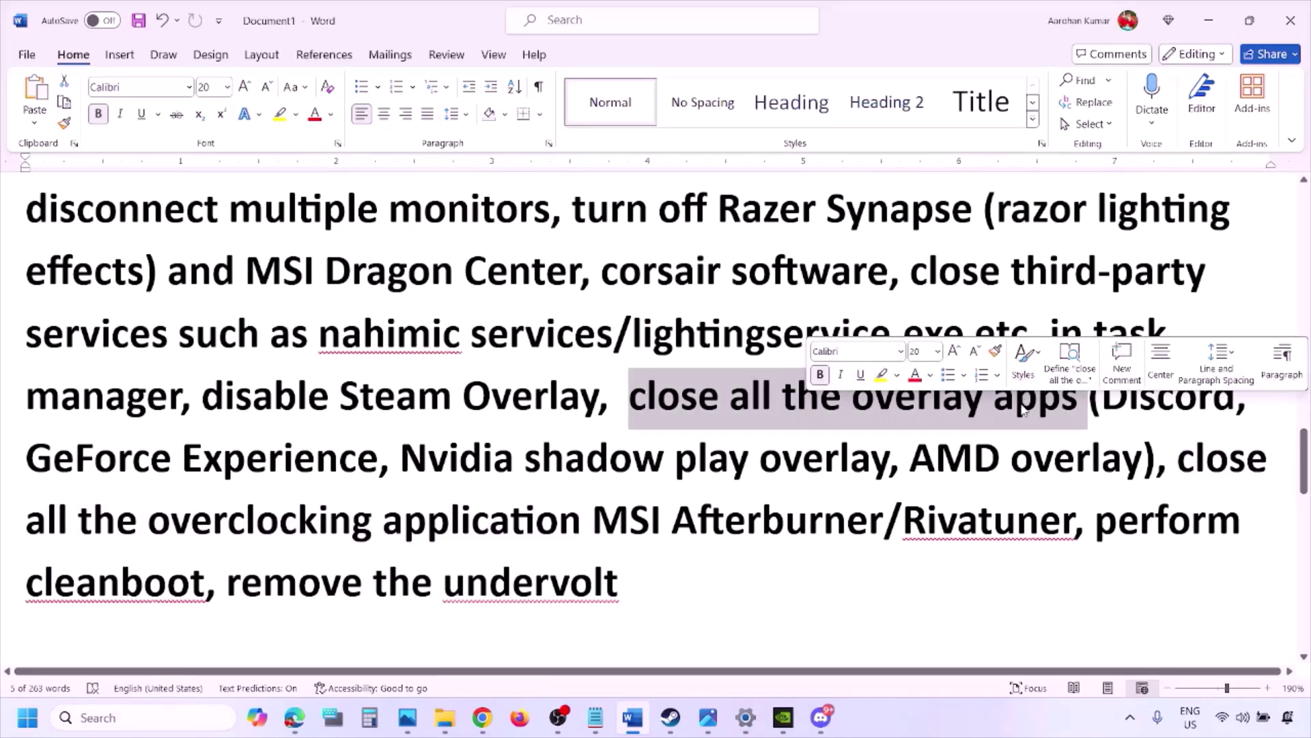
click(719, 407)
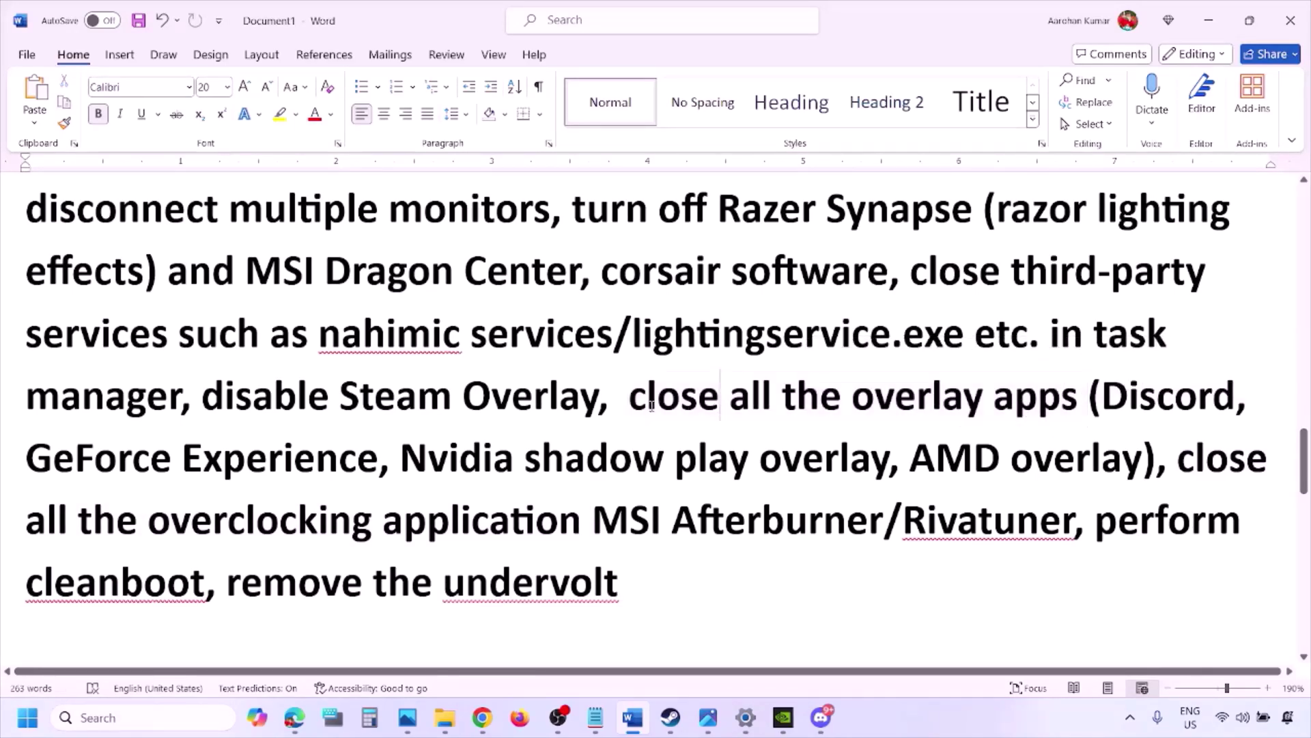
drag(632, 398, 1089, 403)
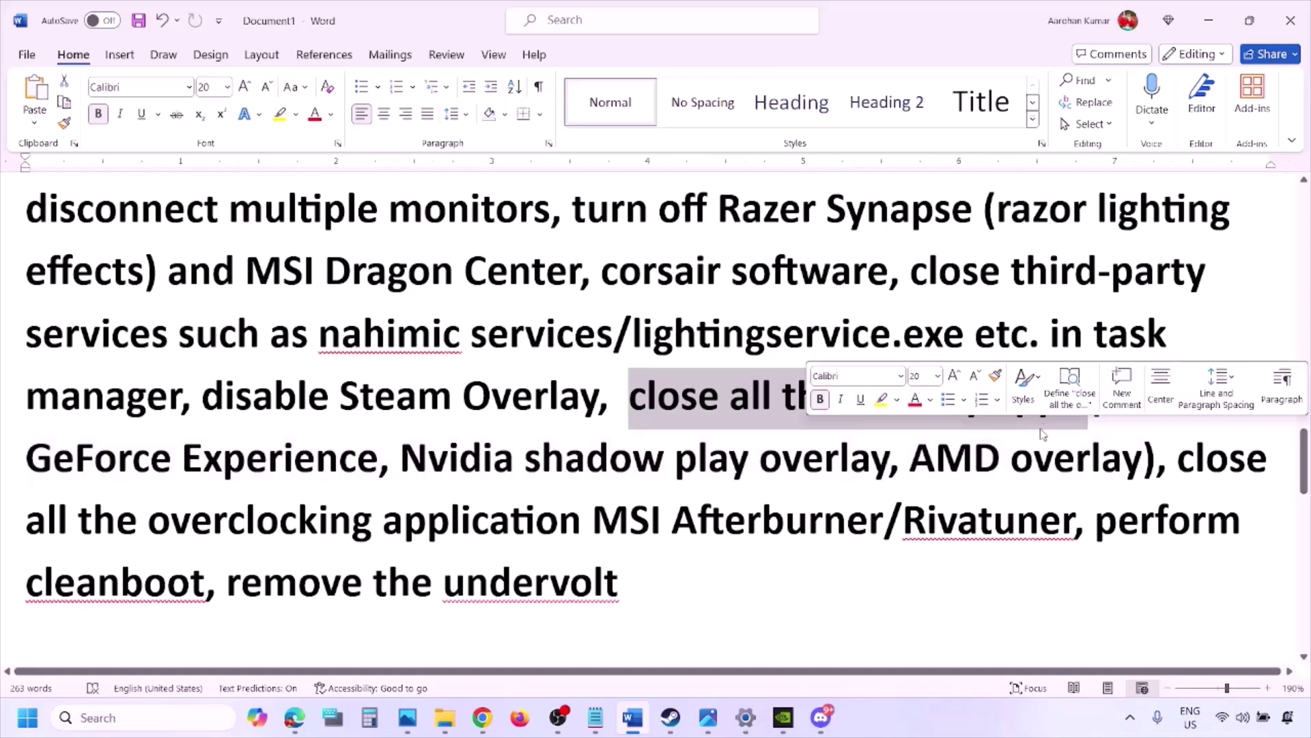
Quit the Discord, NVIDIA and Logitech G HUB background apps from the system tray
click(1130, 718)
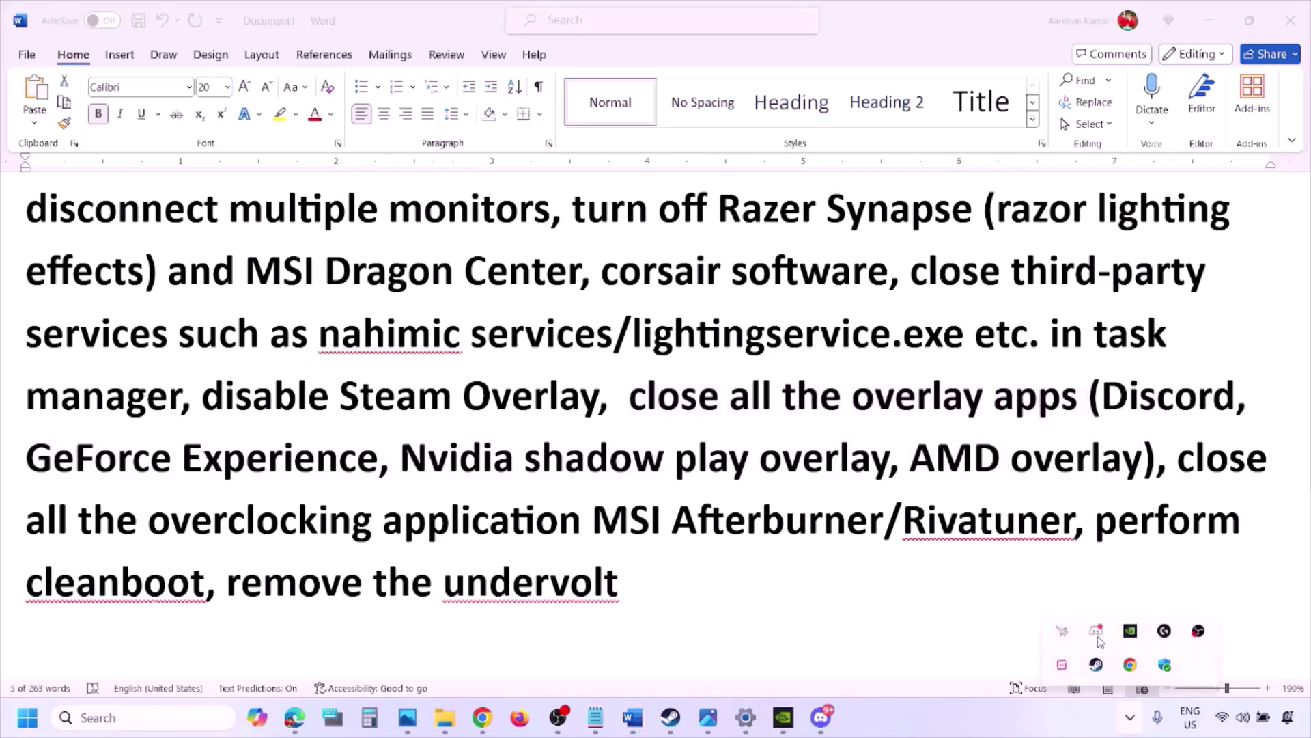
right_click(1096, 631)
click(1164, 617)
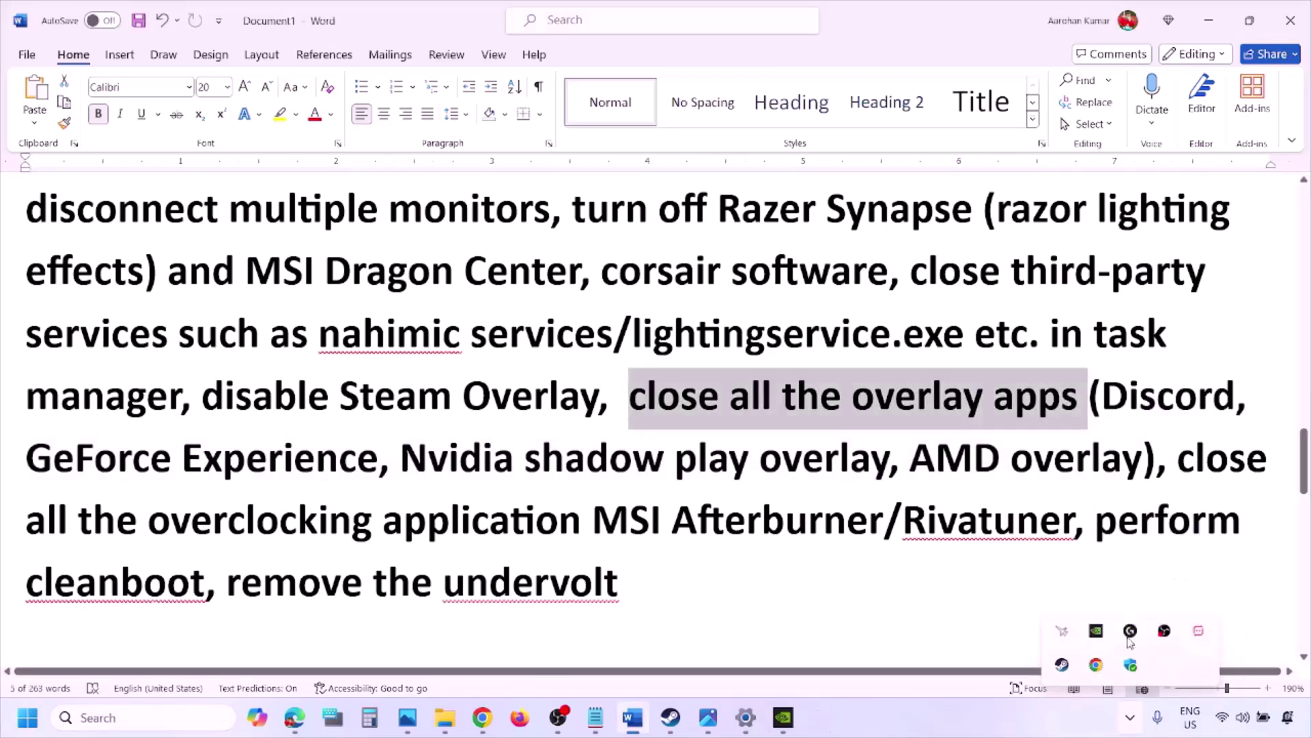
right_click(1096, 632)
click(1100, 624)
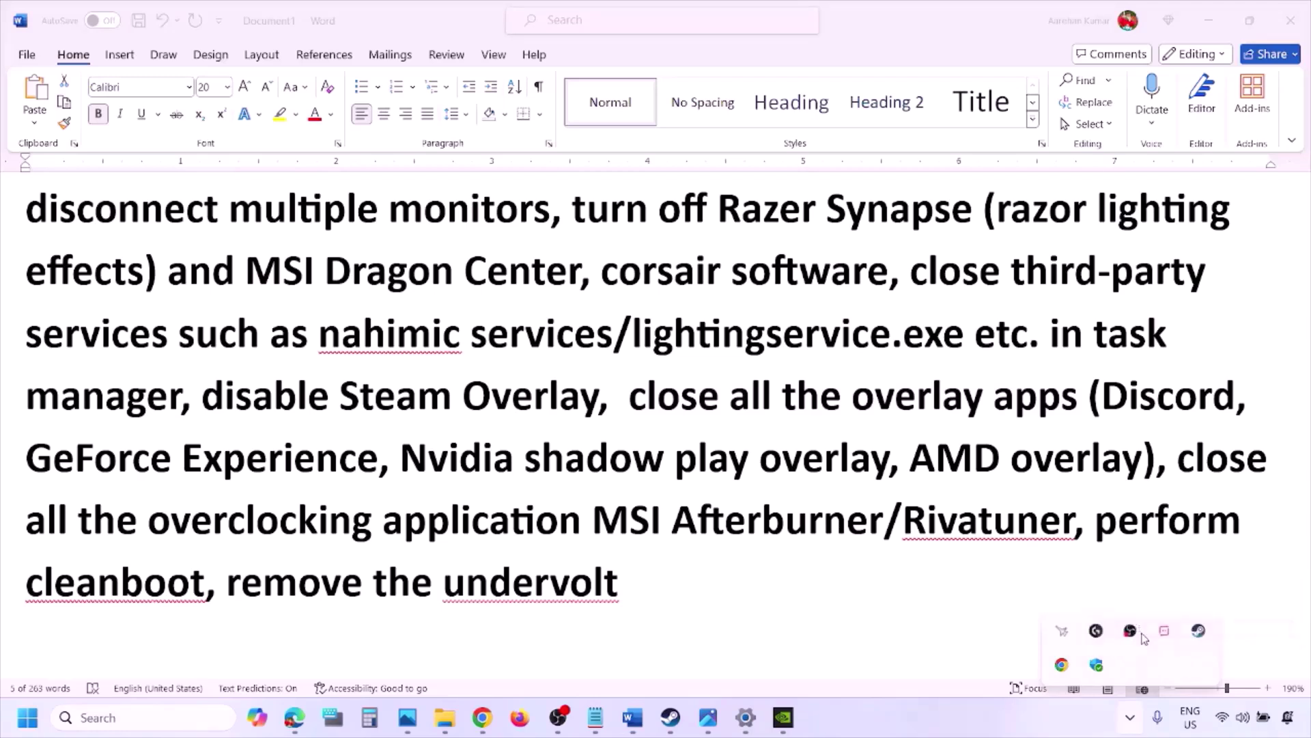
right_click(1096, 631)
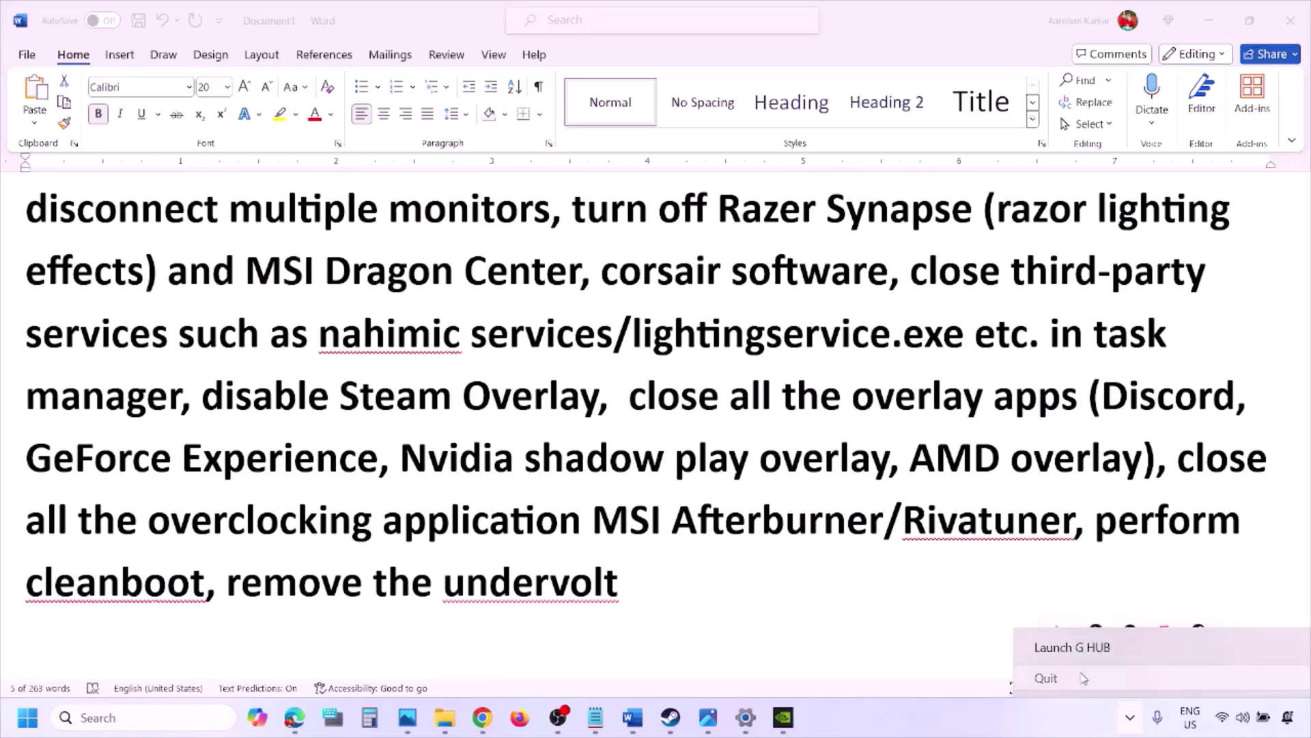
click(1170, 577)
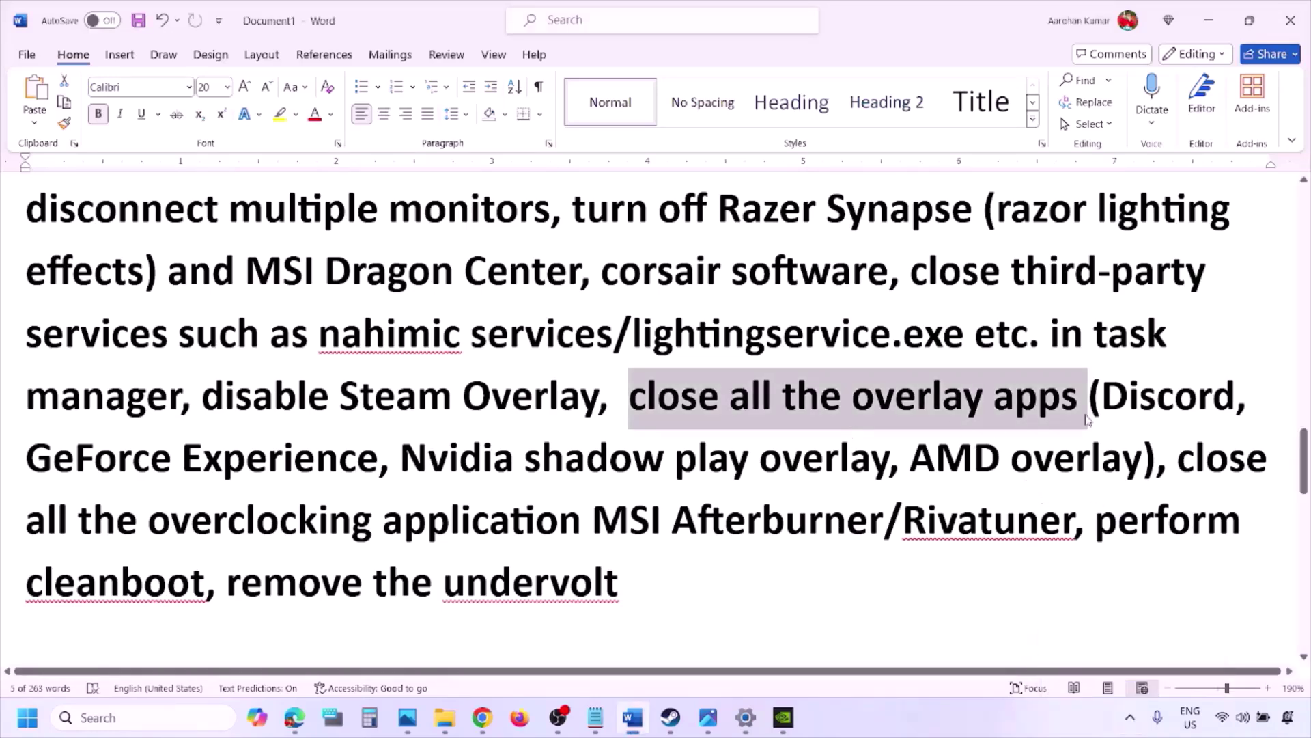
Quit the background app with the pink icon from the system tray
click(1129, 717)
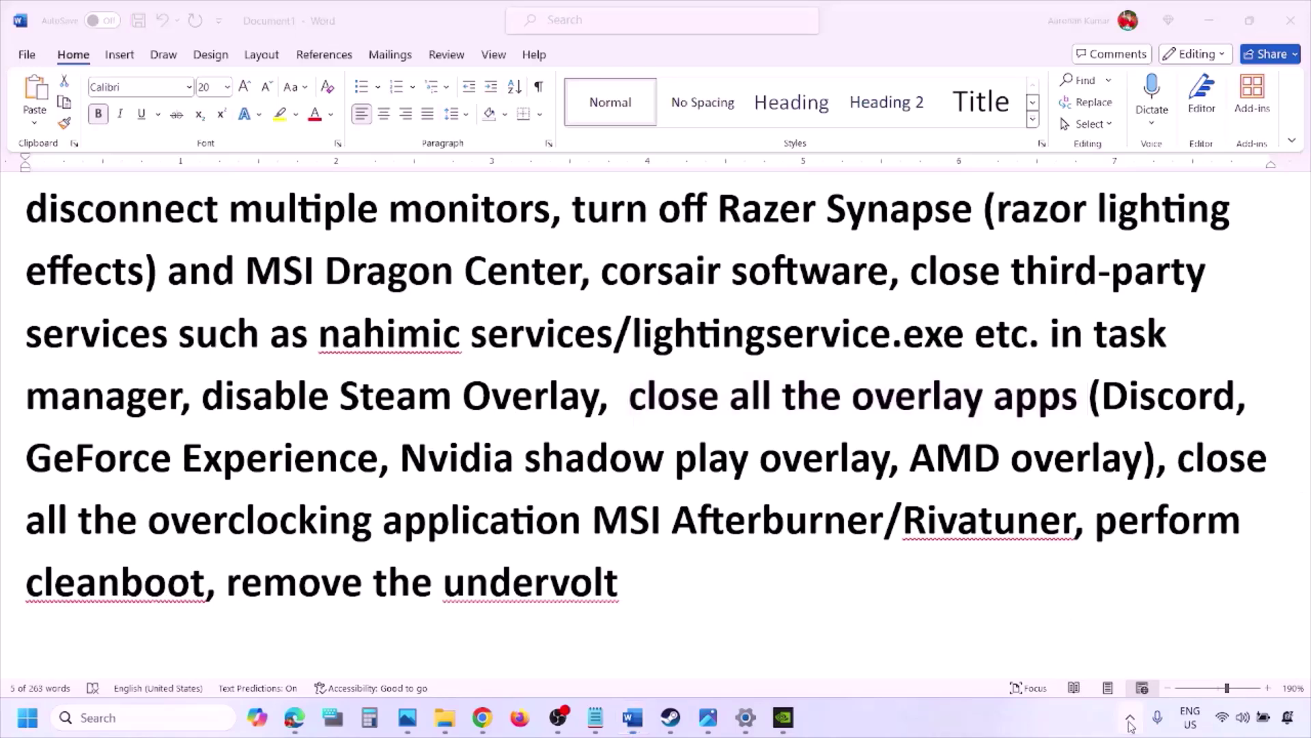
right_click(1132, 640)
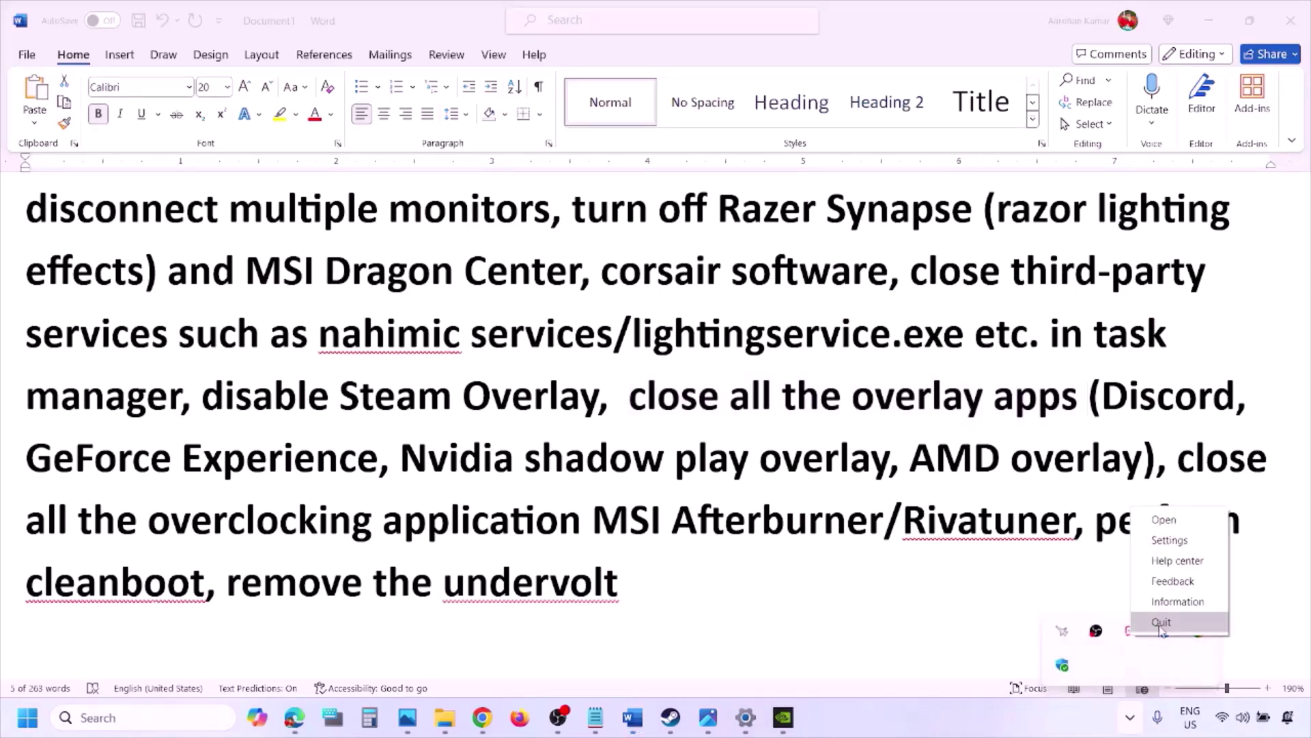
click(1161, 620)
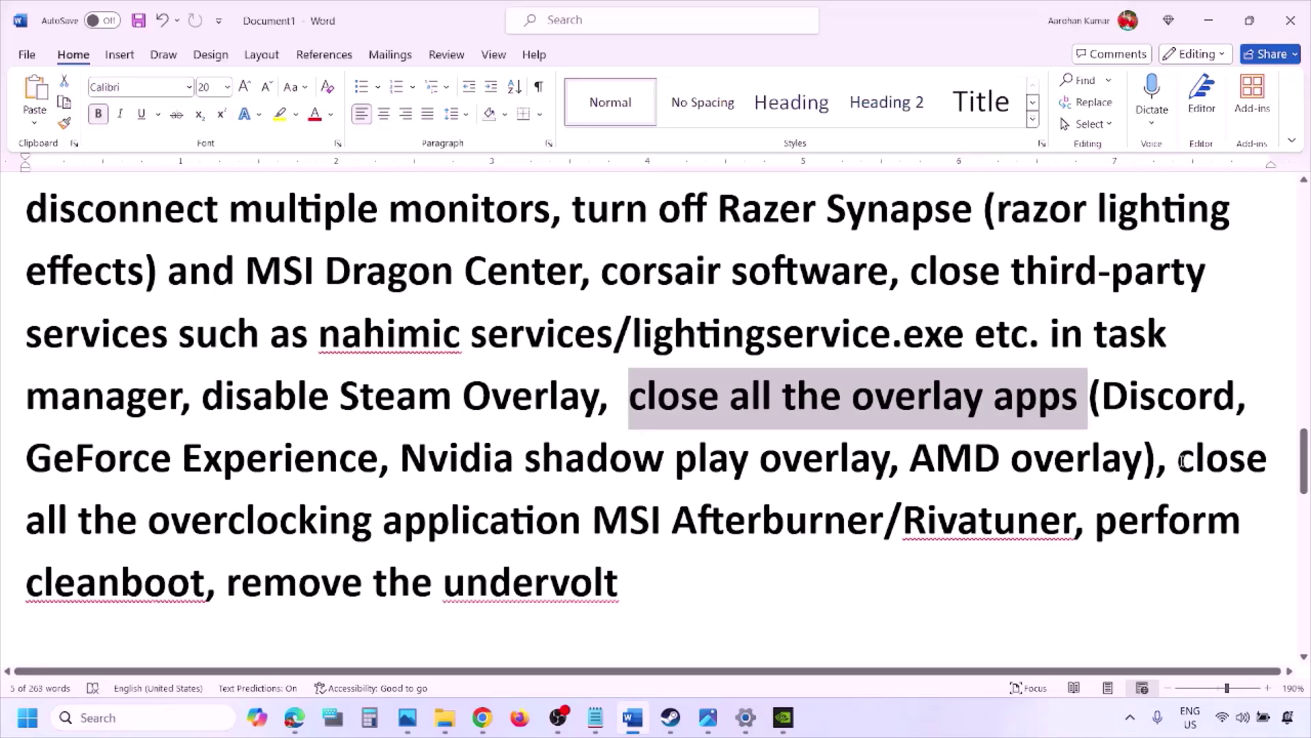
Close MSI Afterburner from the system tray, highlighting the notes on closing overclocking applications and Rivatuner
drag(1179, 461, 630, 522)
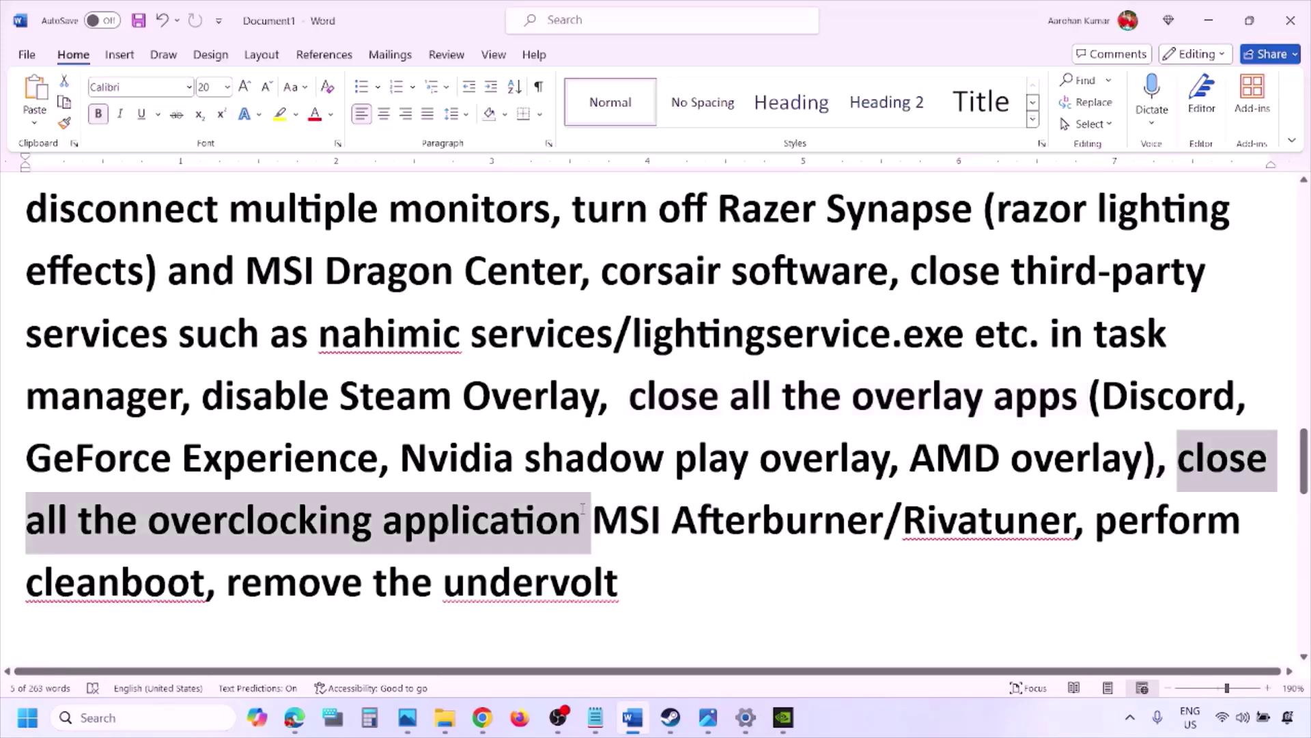
click(1130, 721)
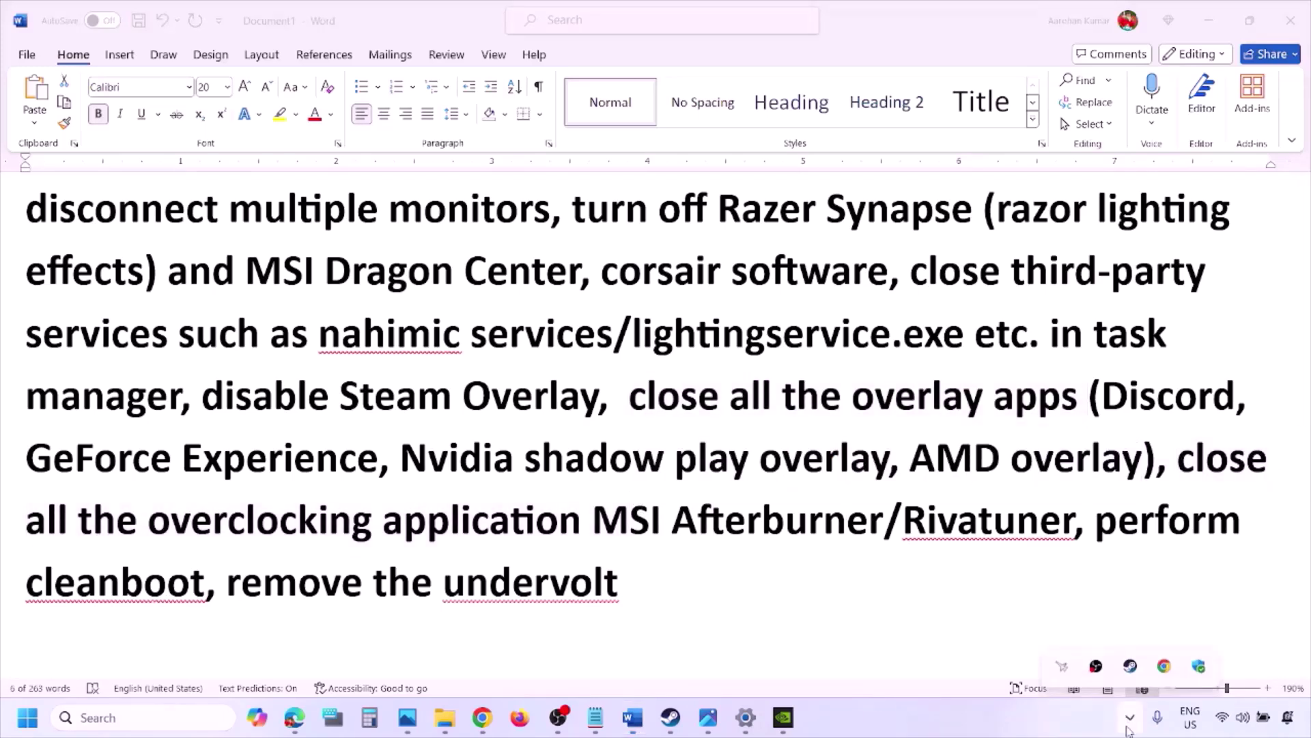
right_click(1059, 667)
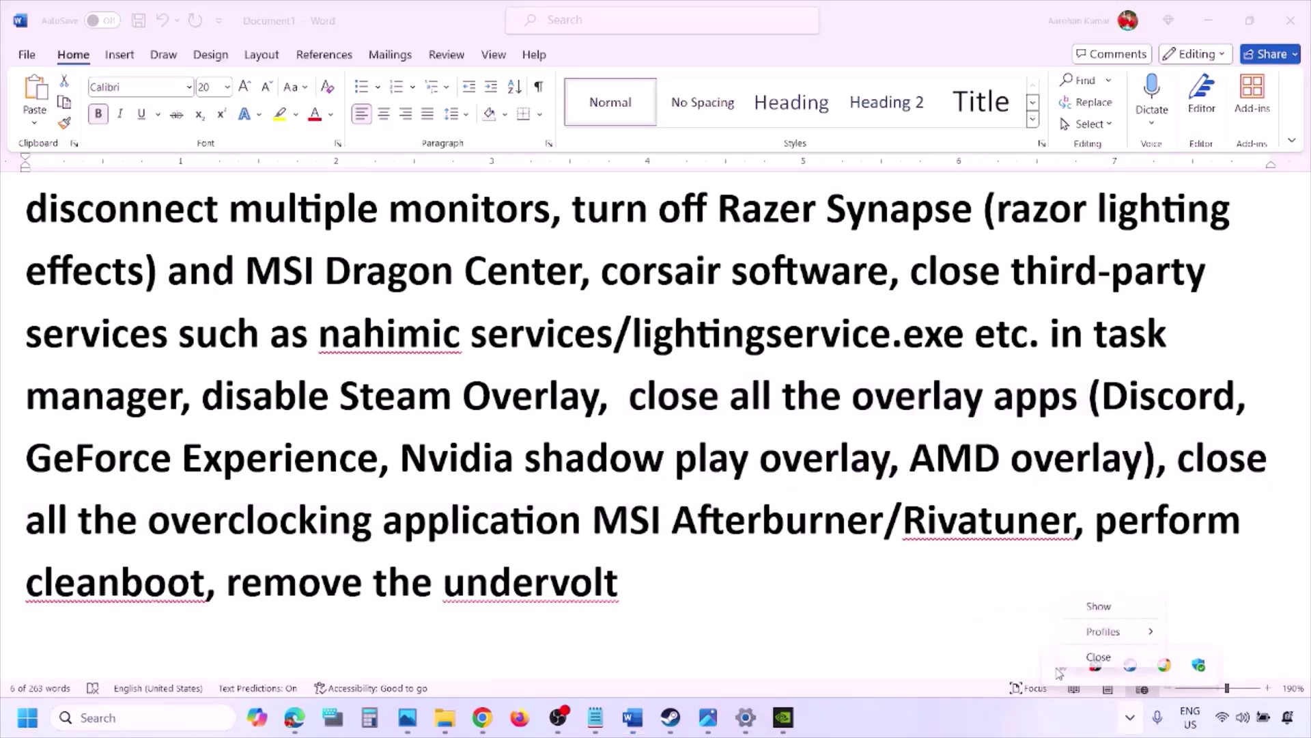
click(1097, 656)
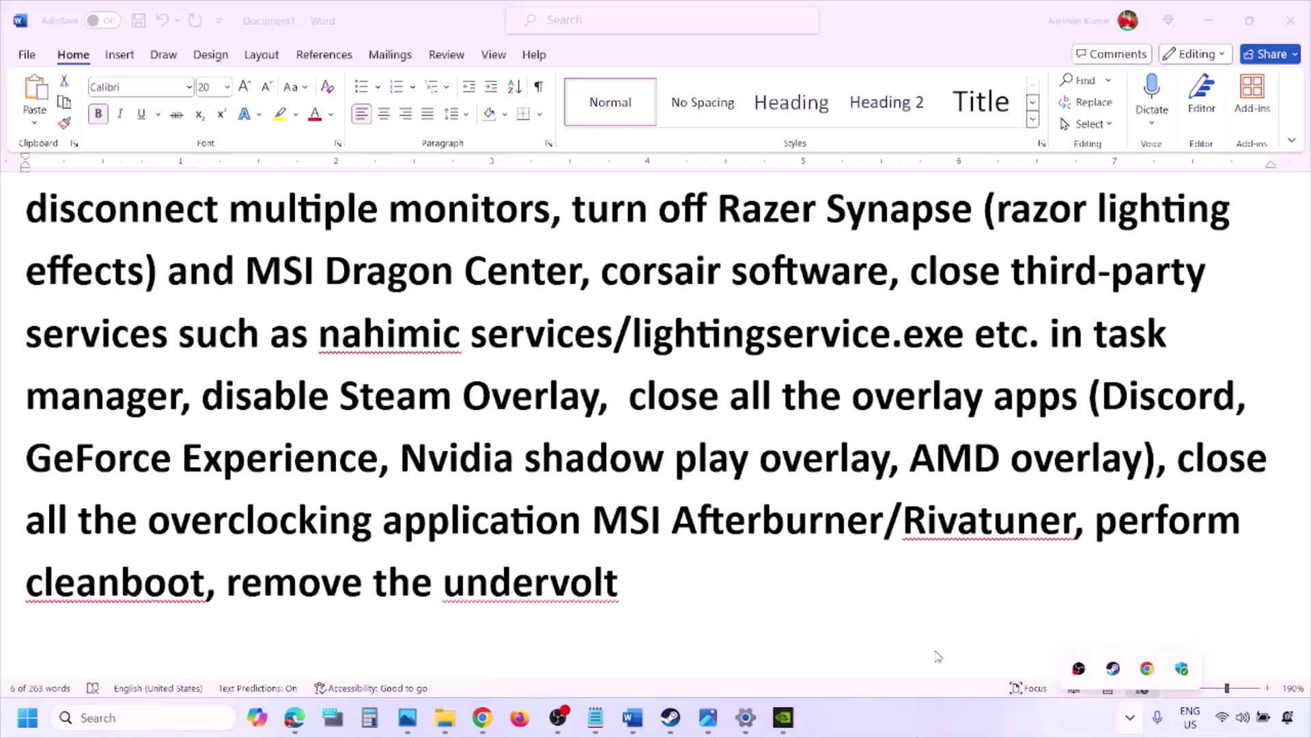
drag(905, 519, 1039, 521)
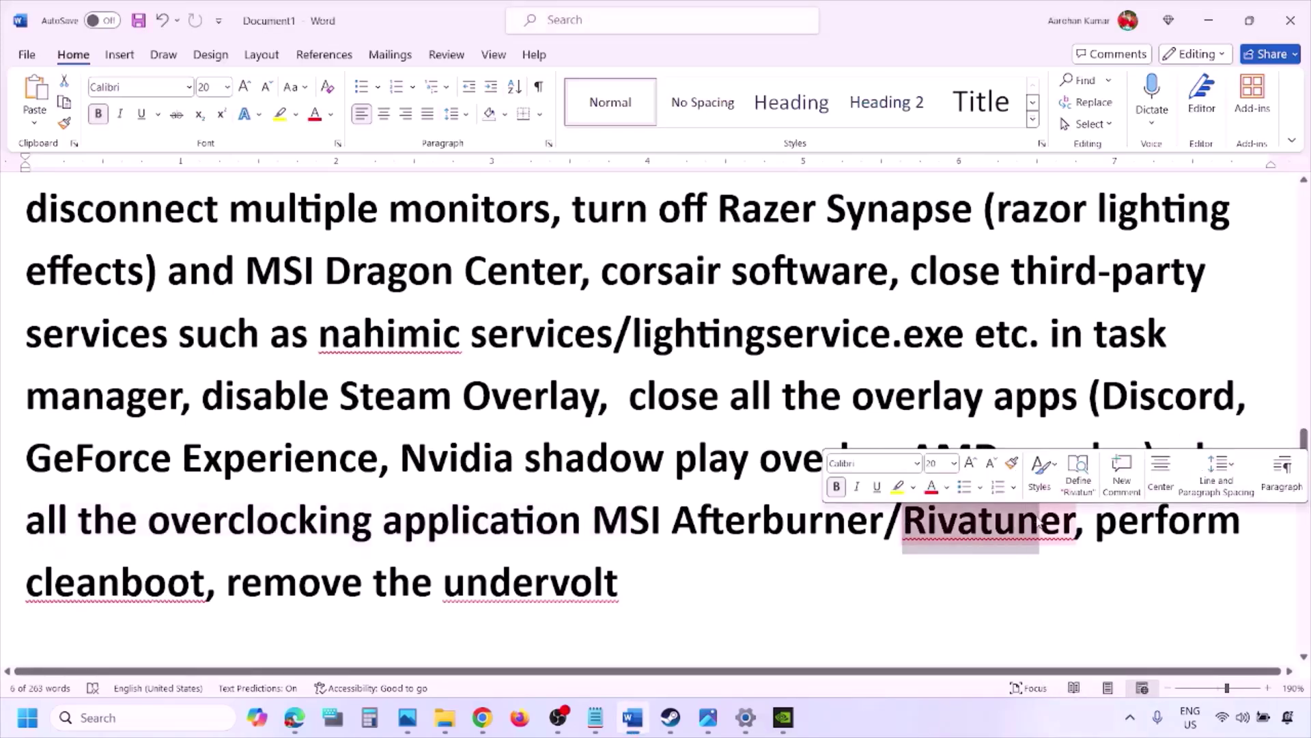